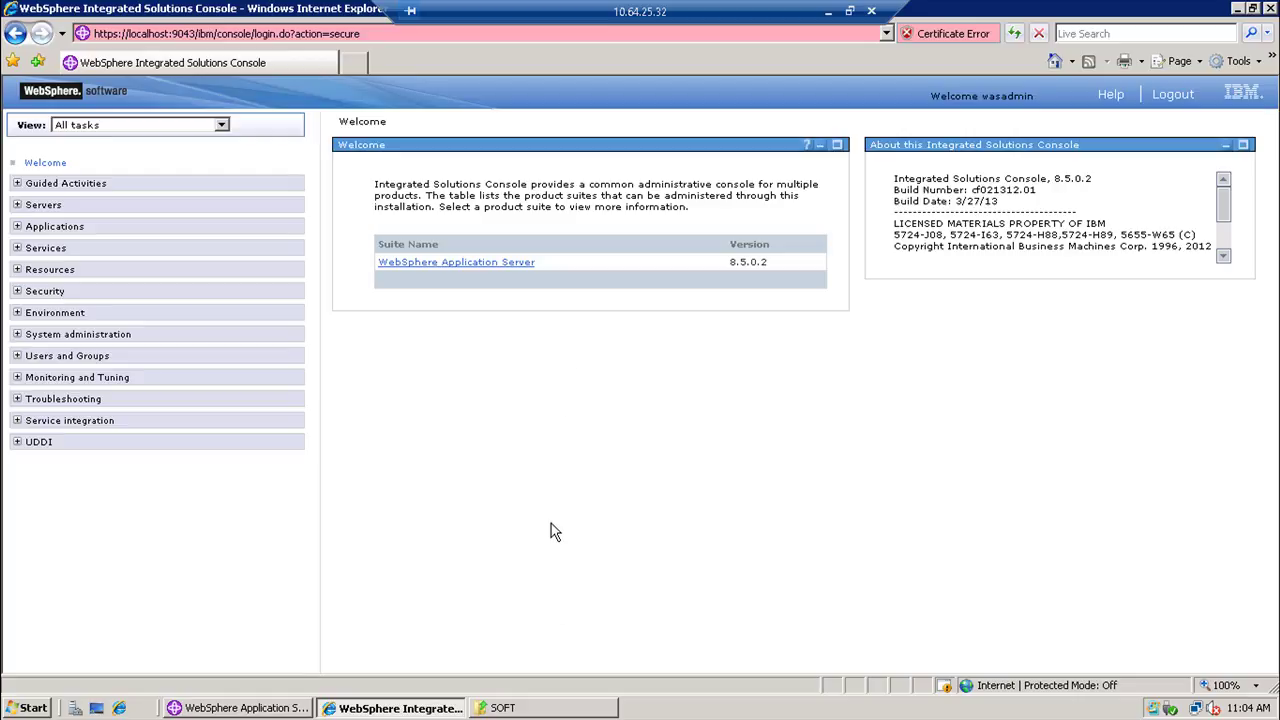
# - Bring the SOFT software folder window to the front from the taskbar
pyautogui.click(558, 708)
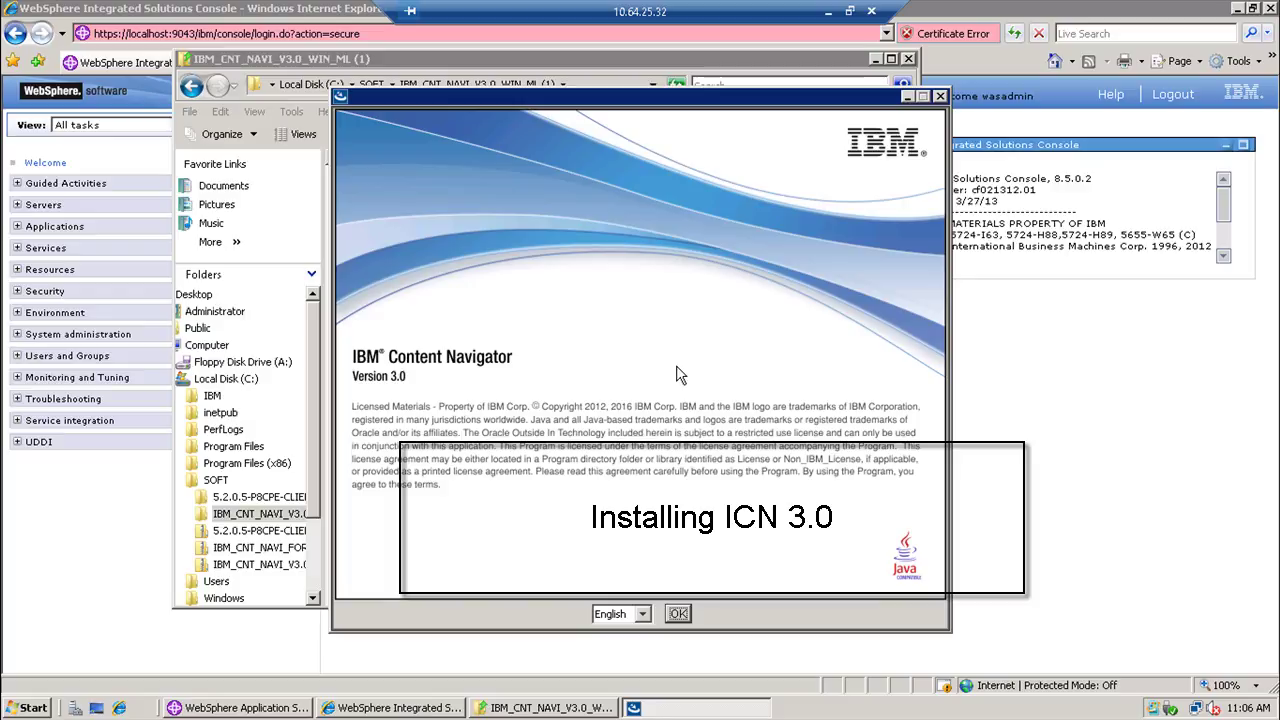
# - Start the installer in English and accept the software license agreement
pyautogui.press('Return')
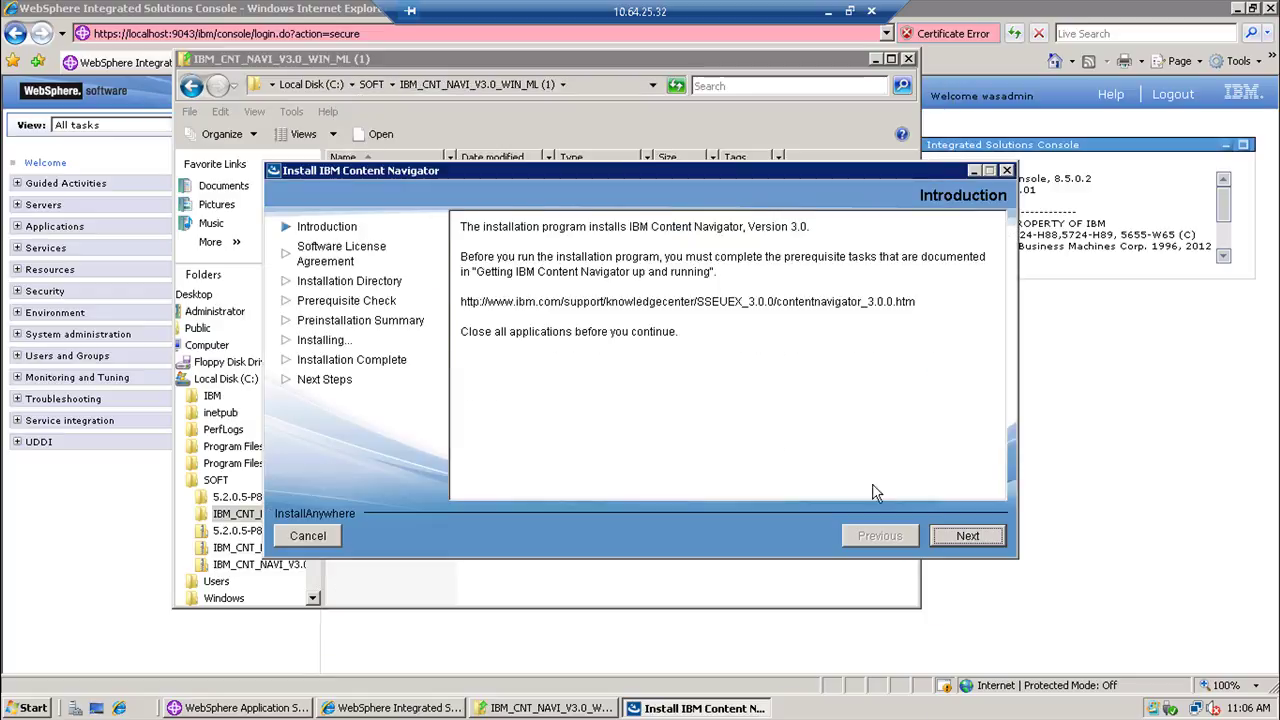
pyautogui.click(946, 537)
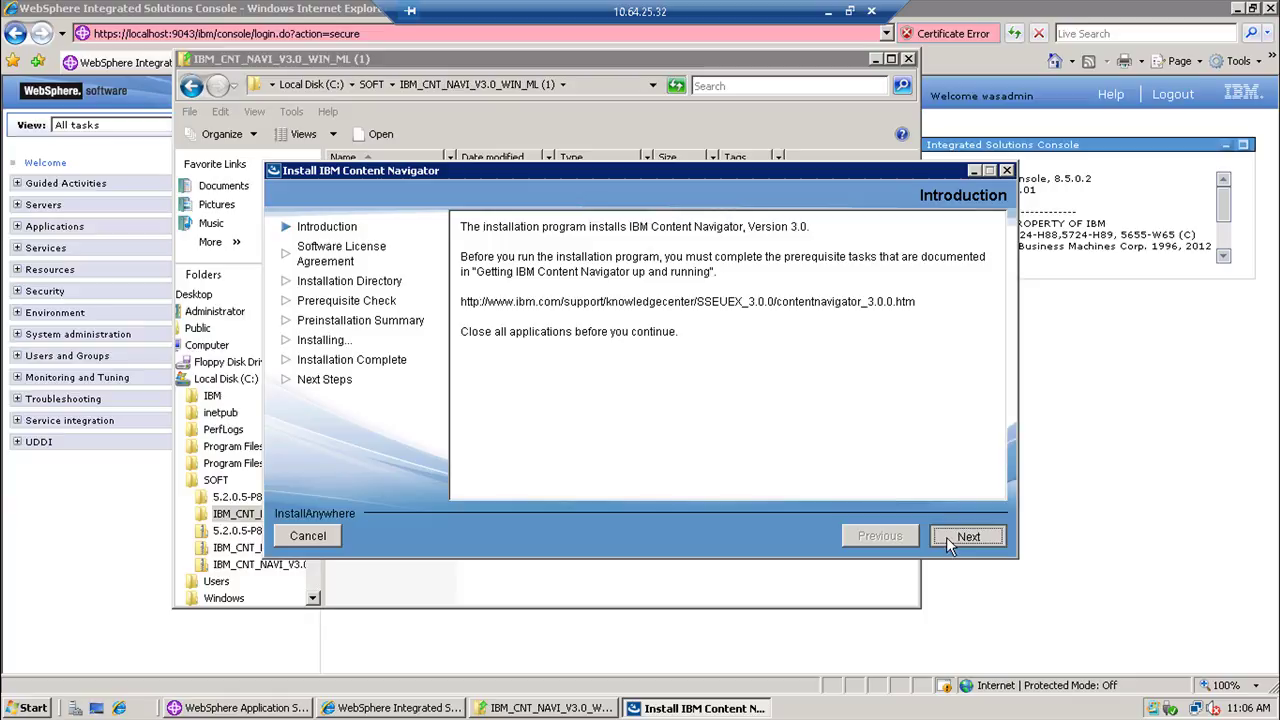
pyautogui.click(621, 433)
pyautogui.click(966, 540)
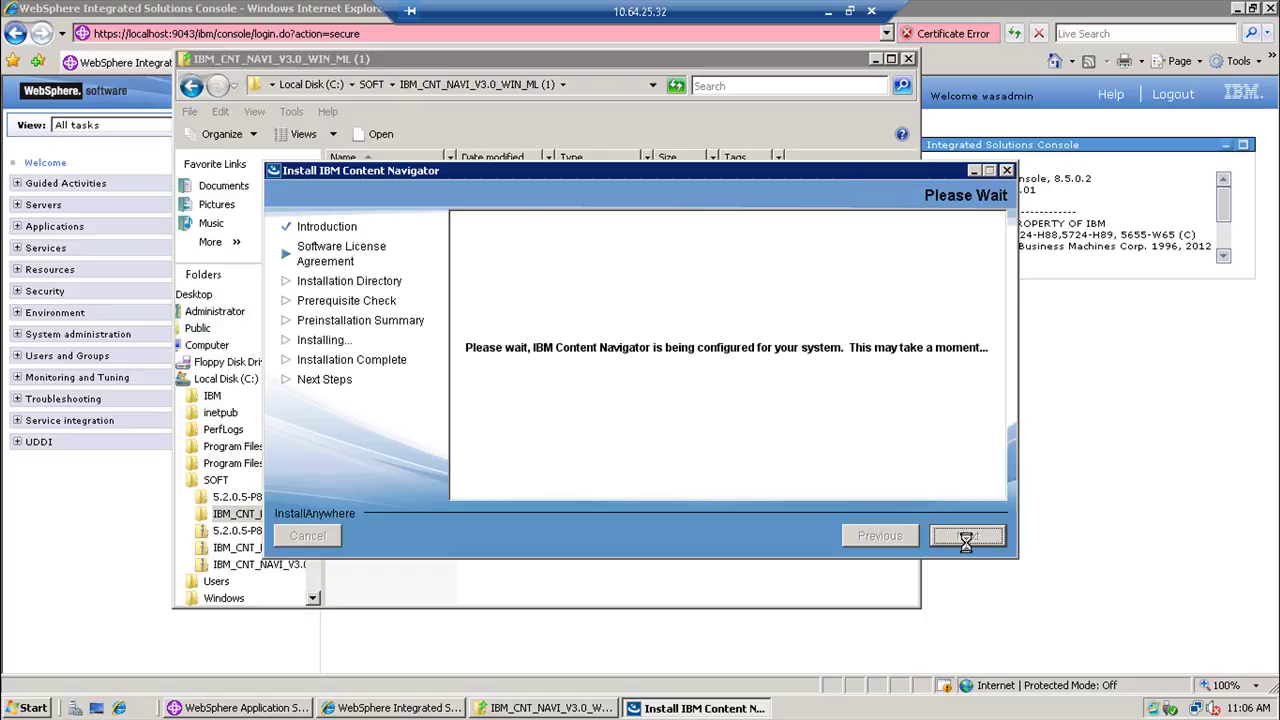
# - Install Content Navigator 3.0 to C:\IBM\ECMClient and close the installer
pyautogui.doubleClick(499, 247)
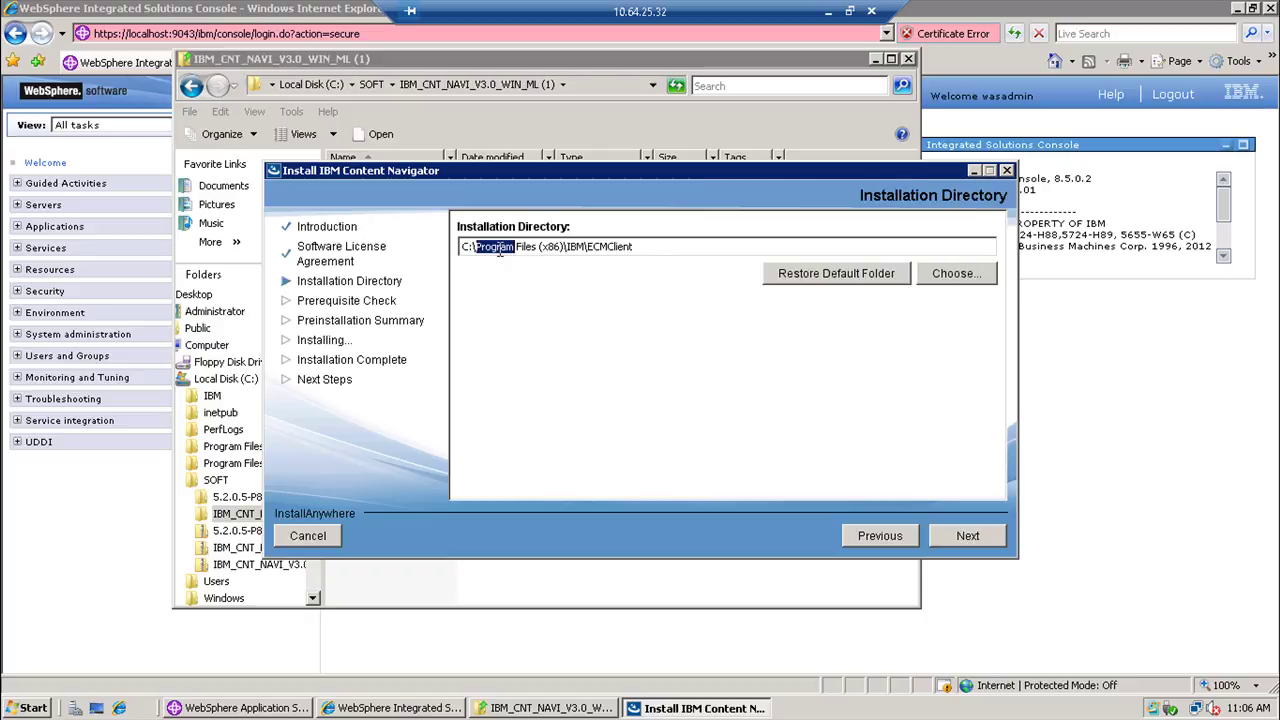
pyautogui.press('Delete')
pyautogui.press('Delete')
pyautogui.press('Delete')
pyautogui.press('Delete')
pyautogui.press('Delete')
pyautogui.press('Delete')
pyautogui.press('Delete')
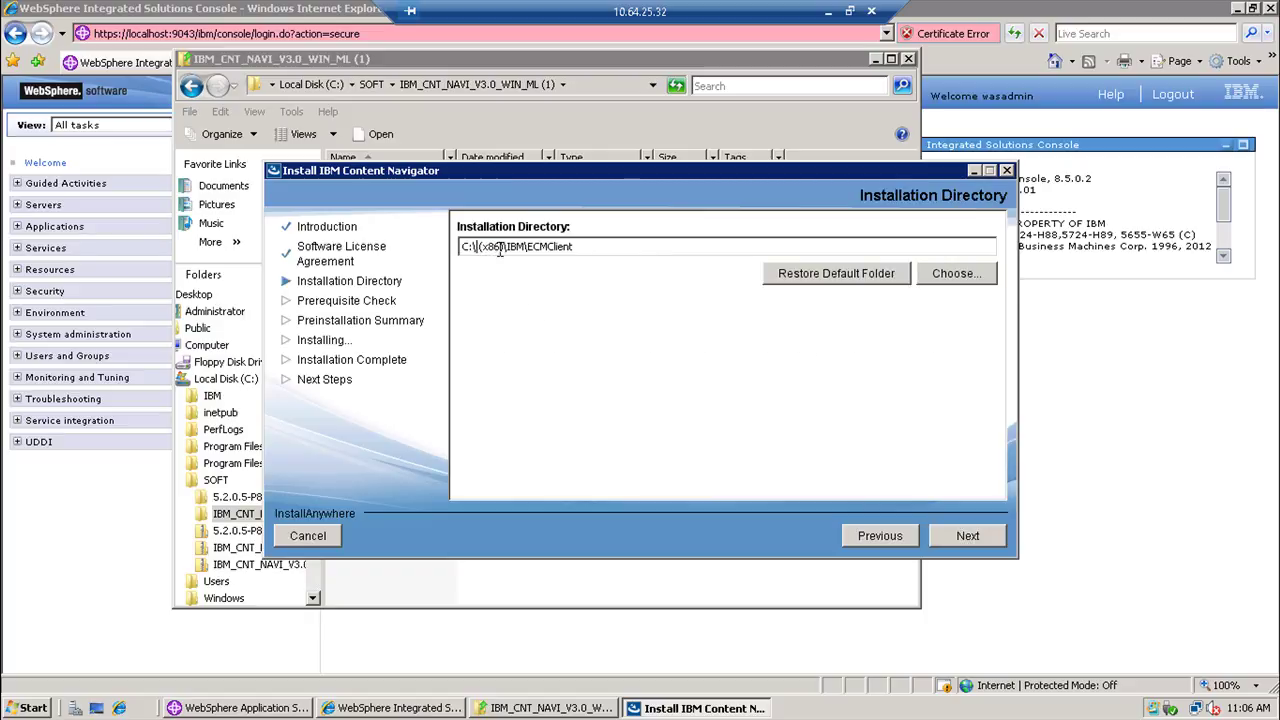
pyautogui.press('Delete')
pyautogui.press('Delete')
pyautogui.press('Delete')
pyautogui.press('Delete')
pyautogui.press('Delete')
pyautogui.press('Delete')
pyautogui.press('Delete')
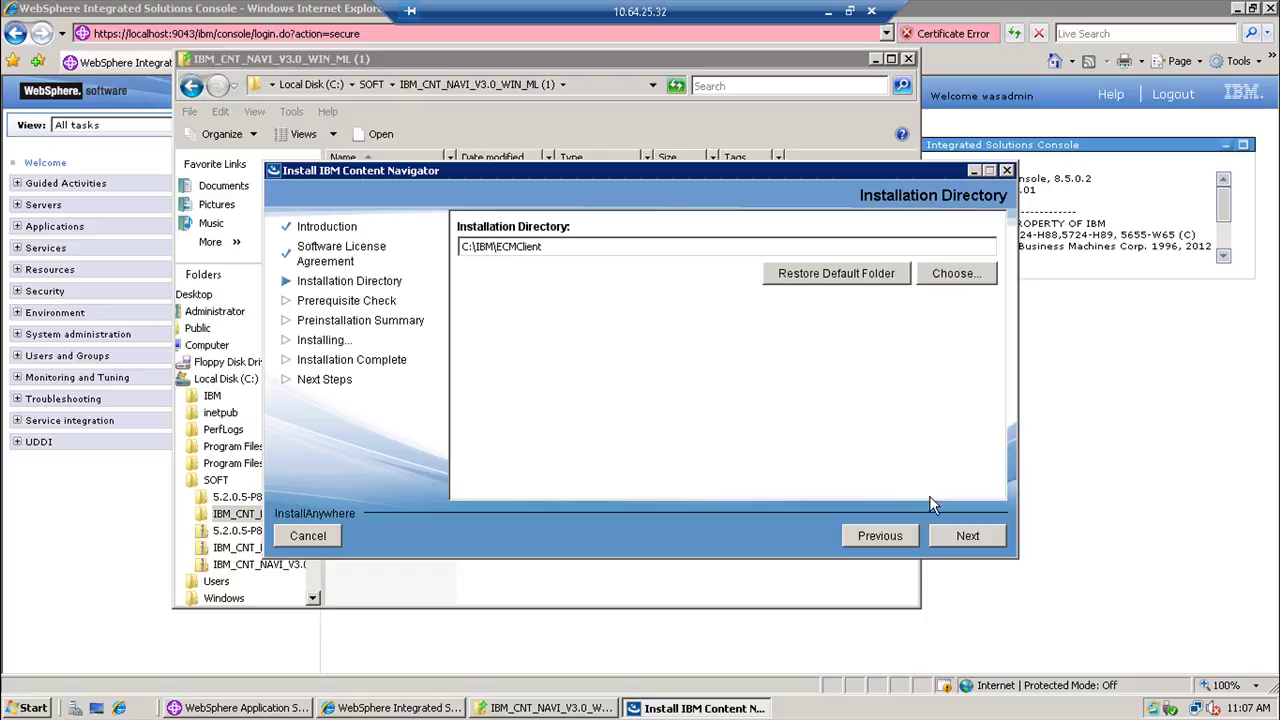
pyautogui.click(948, 537)
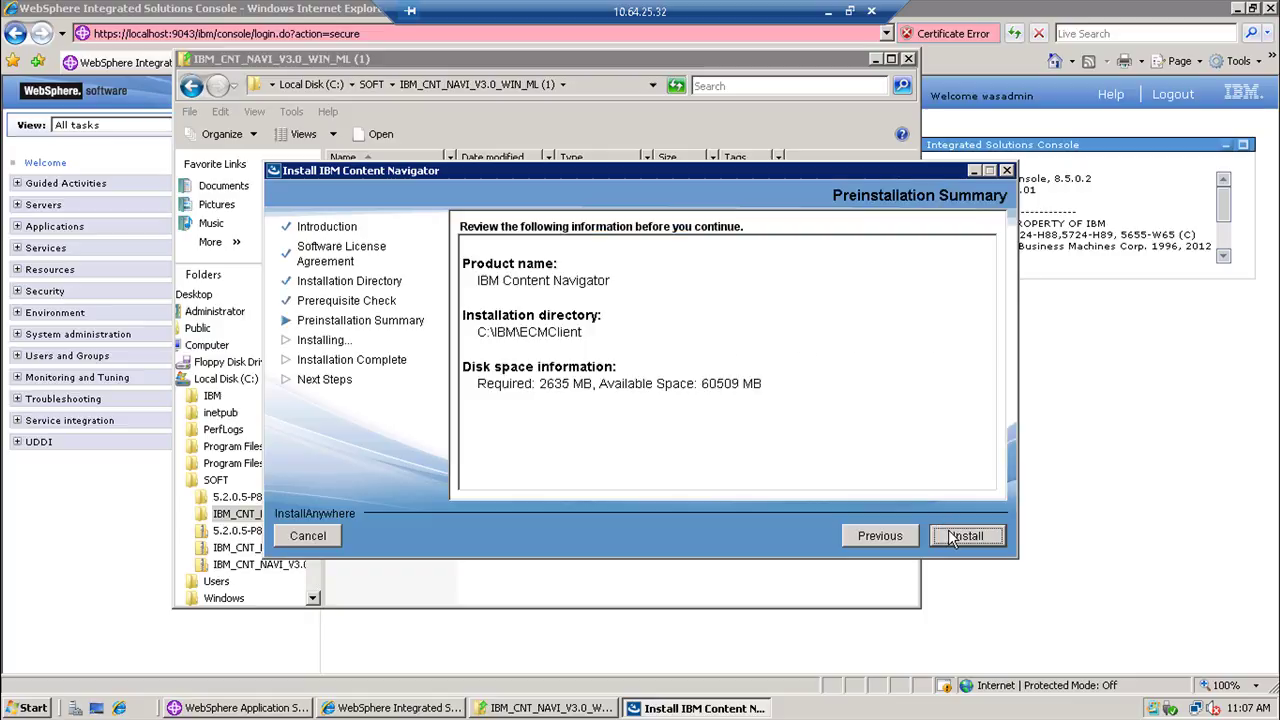
pyautogui.click(952, 538)
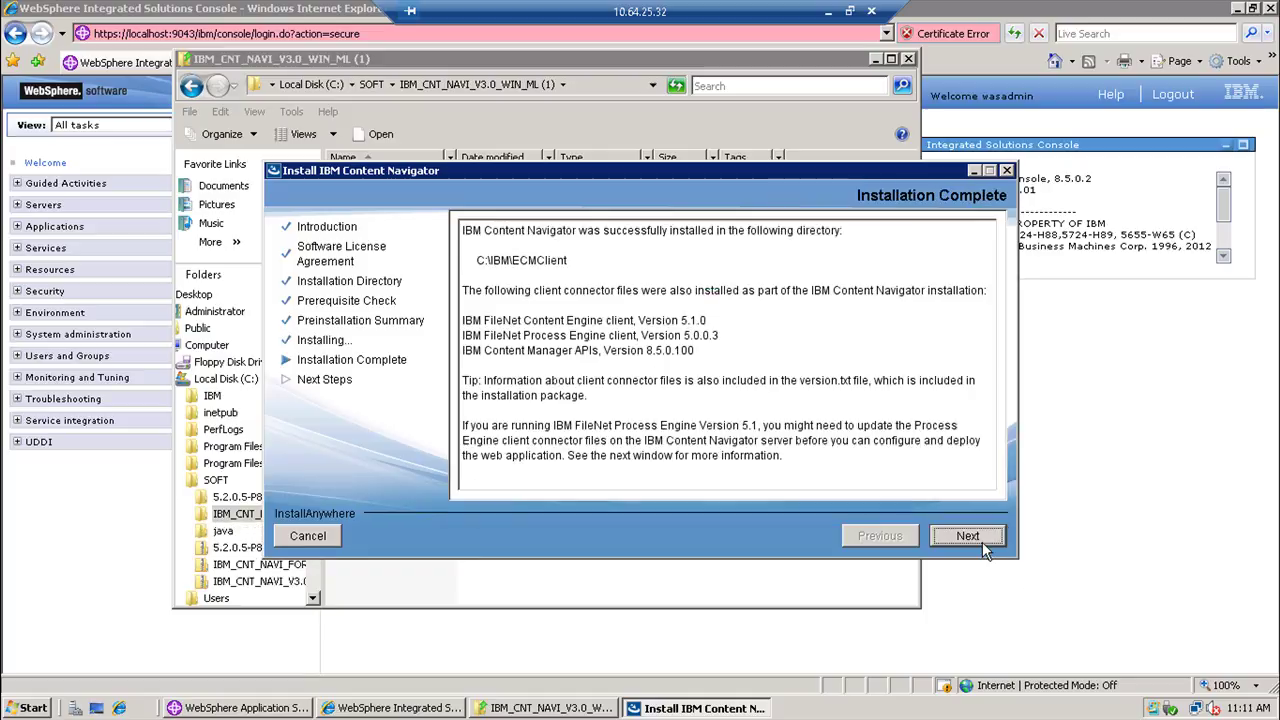
pyautogui.click(982, 542)
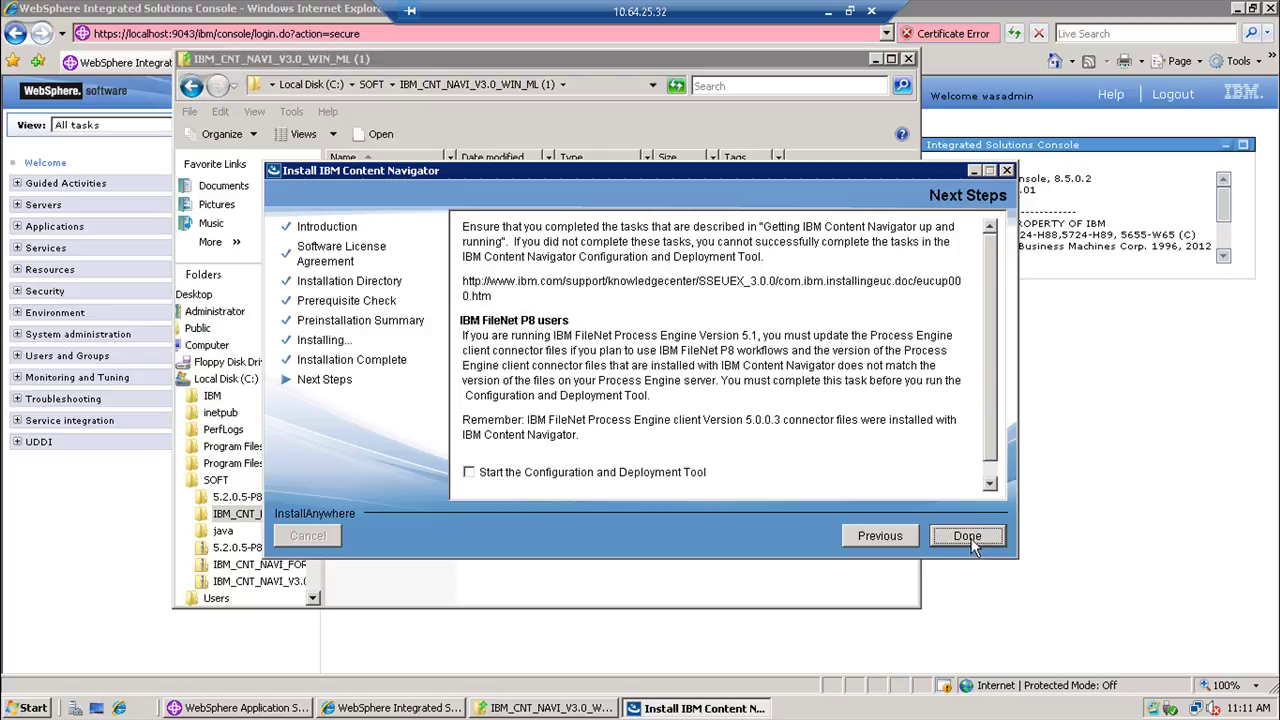
pyautogui.click(968, 537)
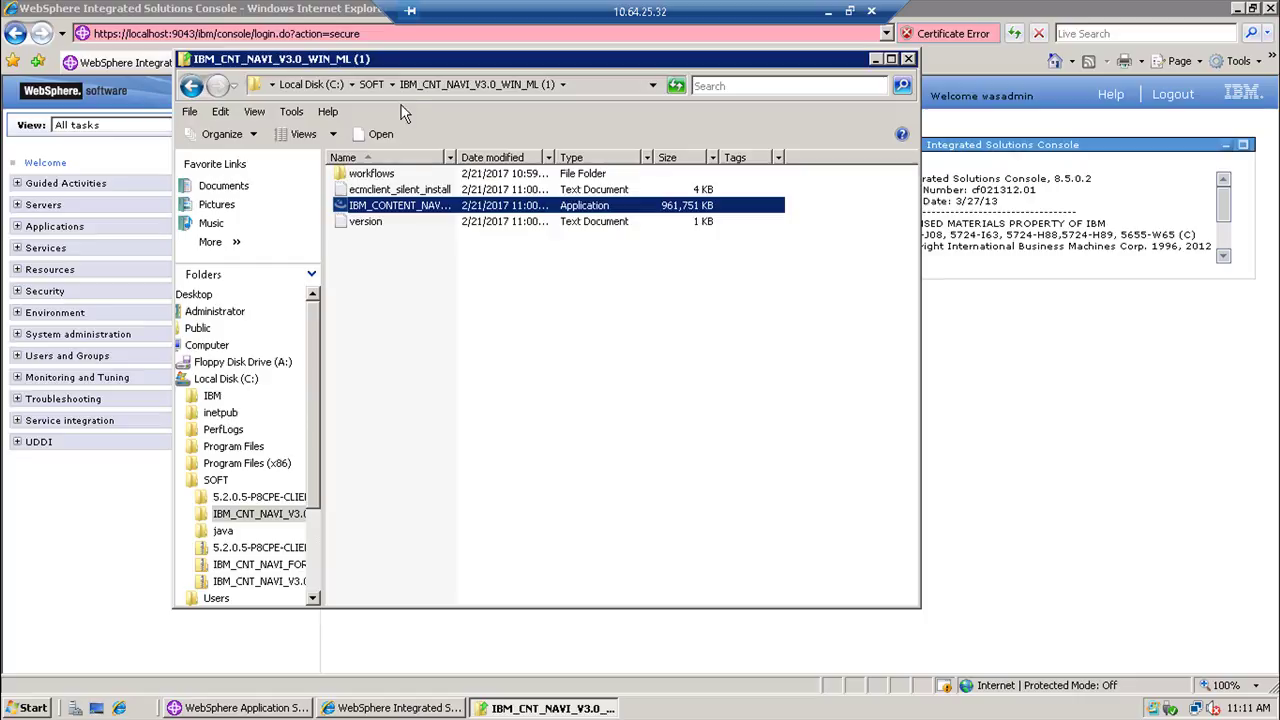
# - Start the CPE client installer and set its path to C:\IBM\FileNet\CEClient
pyautogui.click(372, 86)
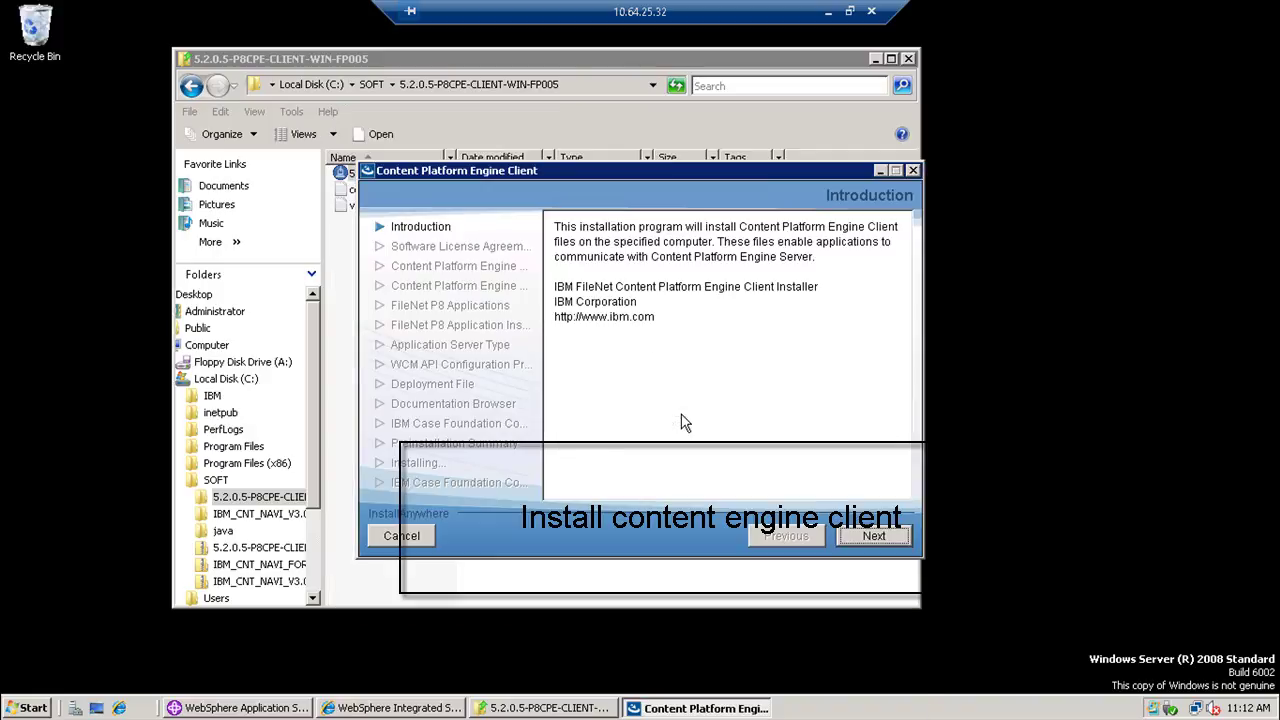
pyautogui.click(880, 538)
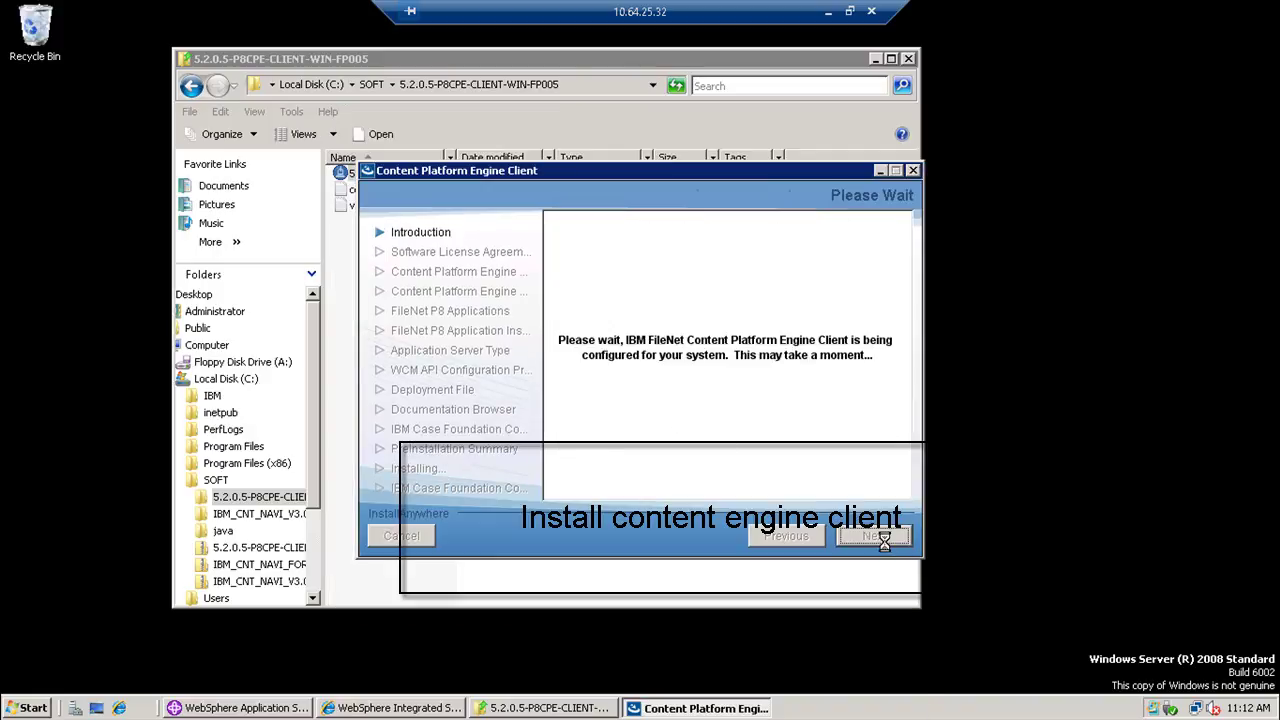
pyautogui.doubleClick(579, 368)
pyautogui.press('Delete')
pyautogui.press('Delete')
pyautogui.press('Delete')
pyautogui.press('Delete')
pyautogui.press('Delete')
pyautogui.press('Delete')
pyautogui.press('Delete')
pyautogui.press('Delete')
pyautogui.press('Delete')
pyautogui.press('Delete')
pyautogui.press('Delete')
pyautogui.press('Delete')
pyautogui.press('Delete')
pyautogui.press('Delete')
pyautogui.press('Delete')
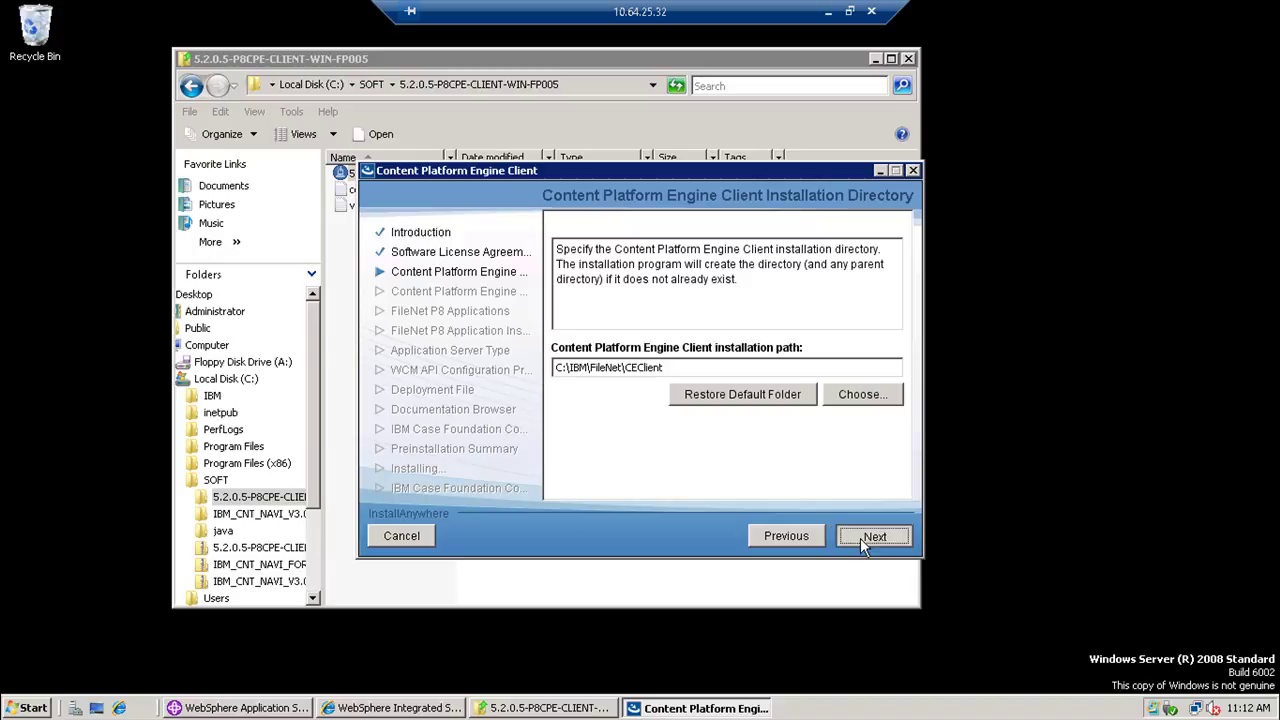
pyautogui.click(864, 541)
# - Connect to engine server 10.64.25.200 on port 9080 and confirm the successful connection
pyautogui.click(646, 381)
pyautogui.write('10.64')
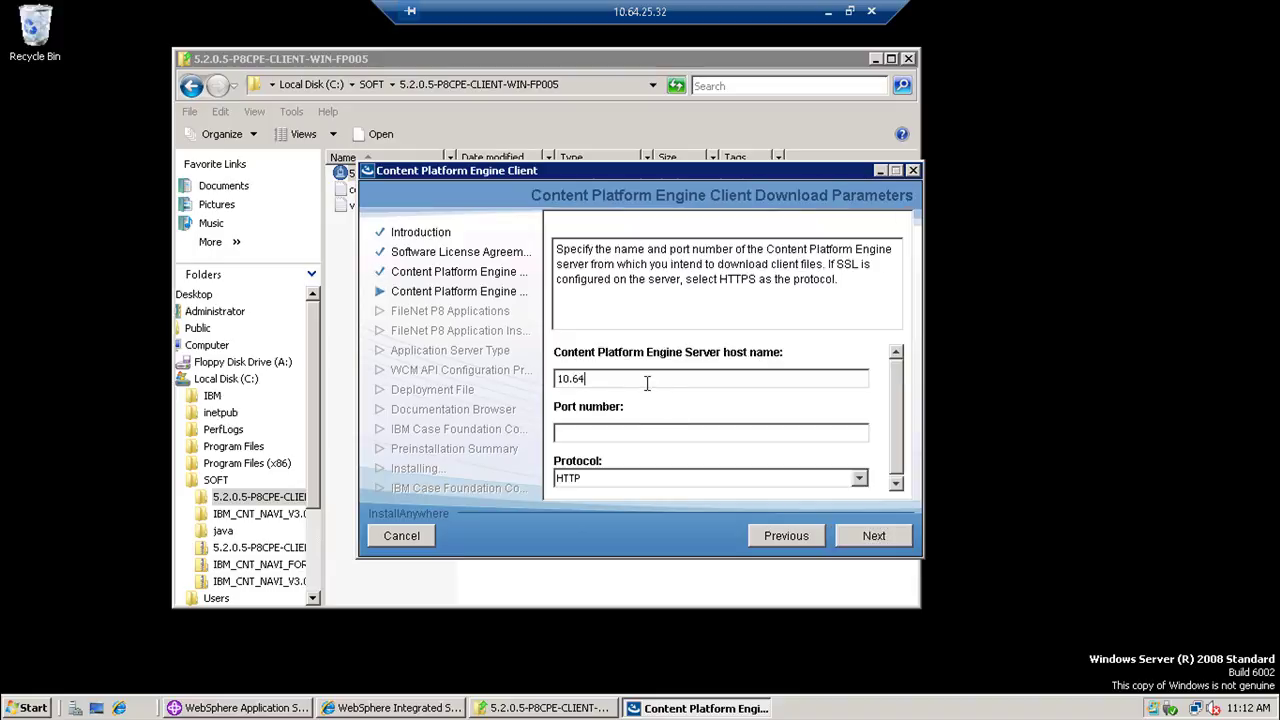
pyautogui.write('.25.200')
pyautogui.press('Tab')
pyautogui.write('9080')
pyautogui.click(857, 532)
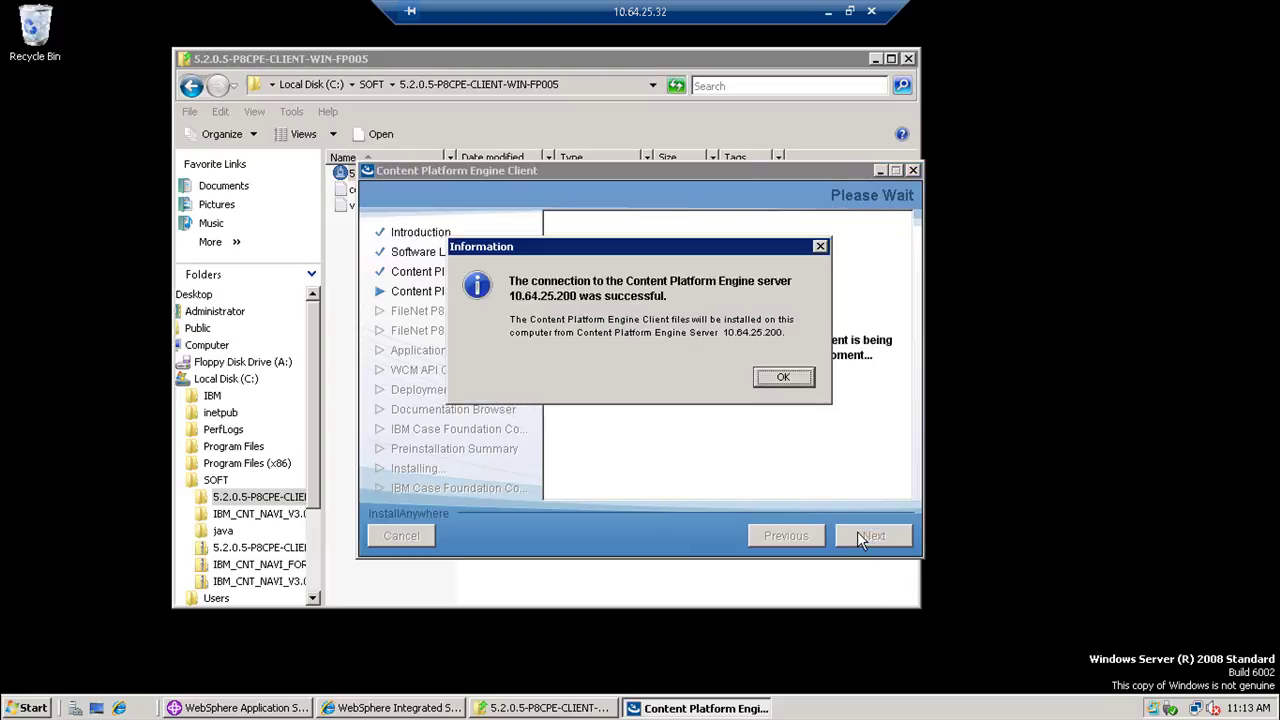
pyautogui.click(772, 381)
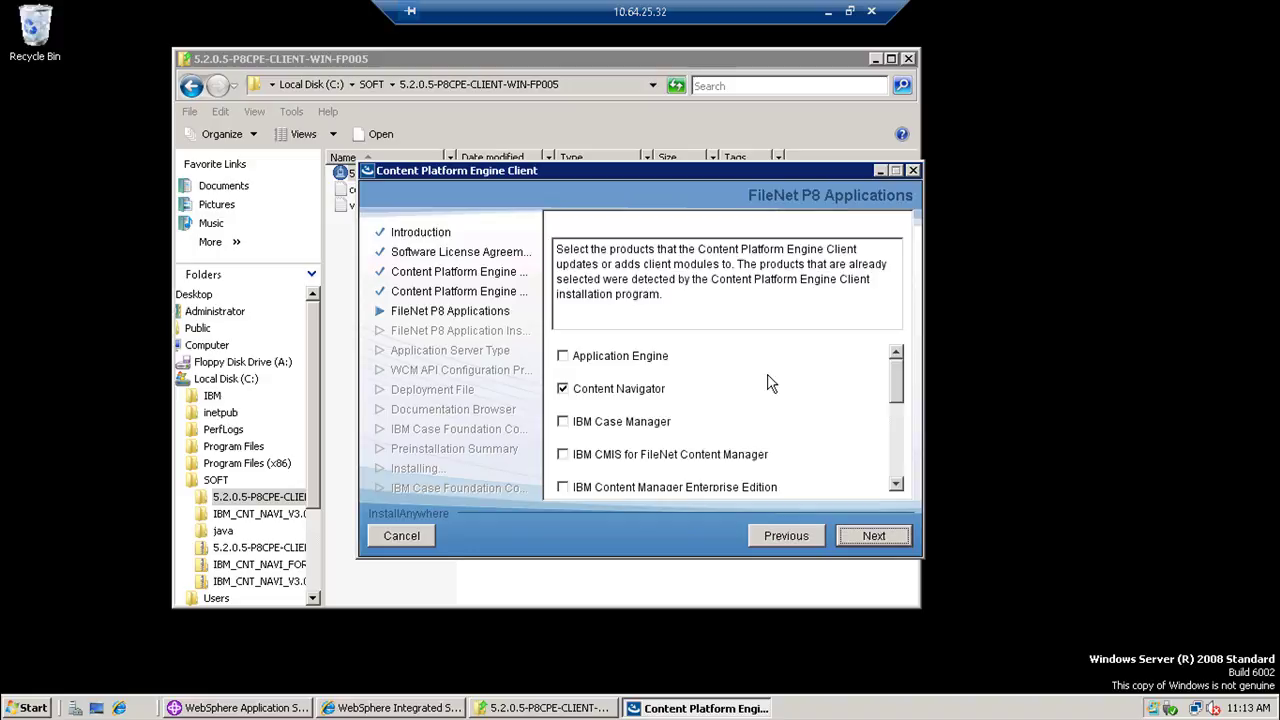
# - Accept the detected Content Navigator product, its default directory, and create the deployment file
pyautogui.moveTo(900, 390); pyautogui.dragTo(791, 383)
pyautogui.click(848, 537)
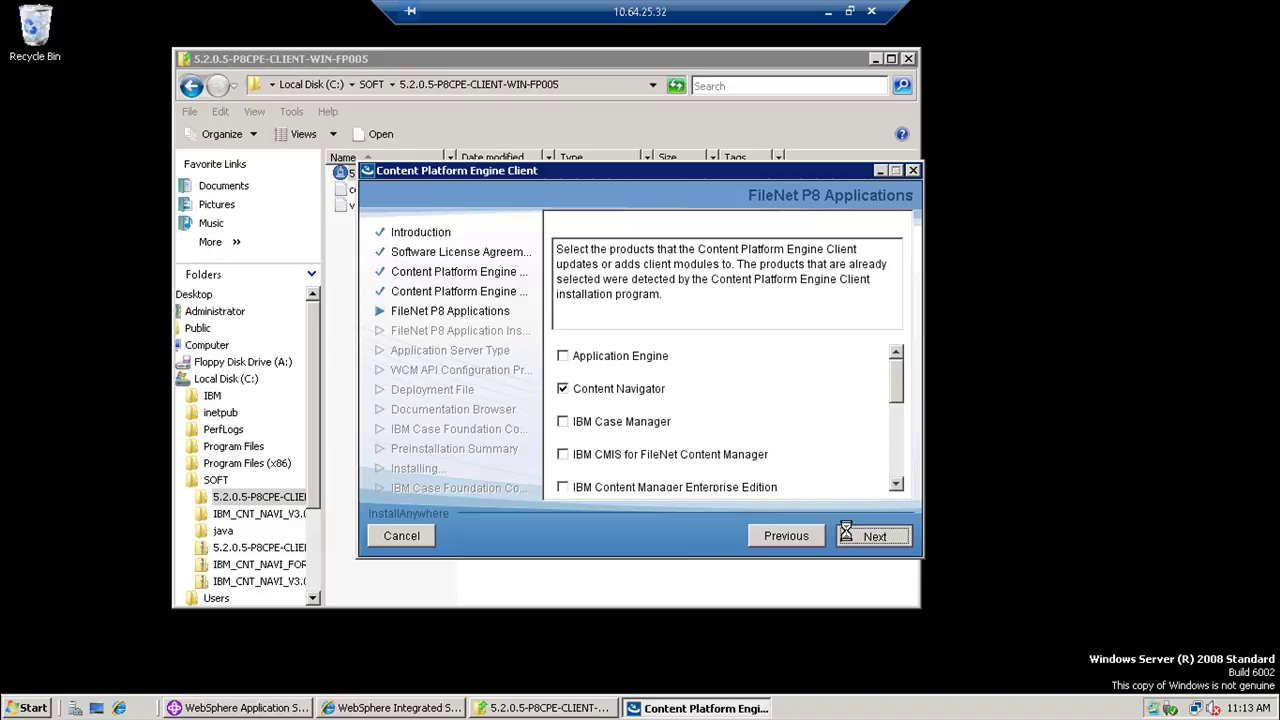
pyautogui.click(848, 537)
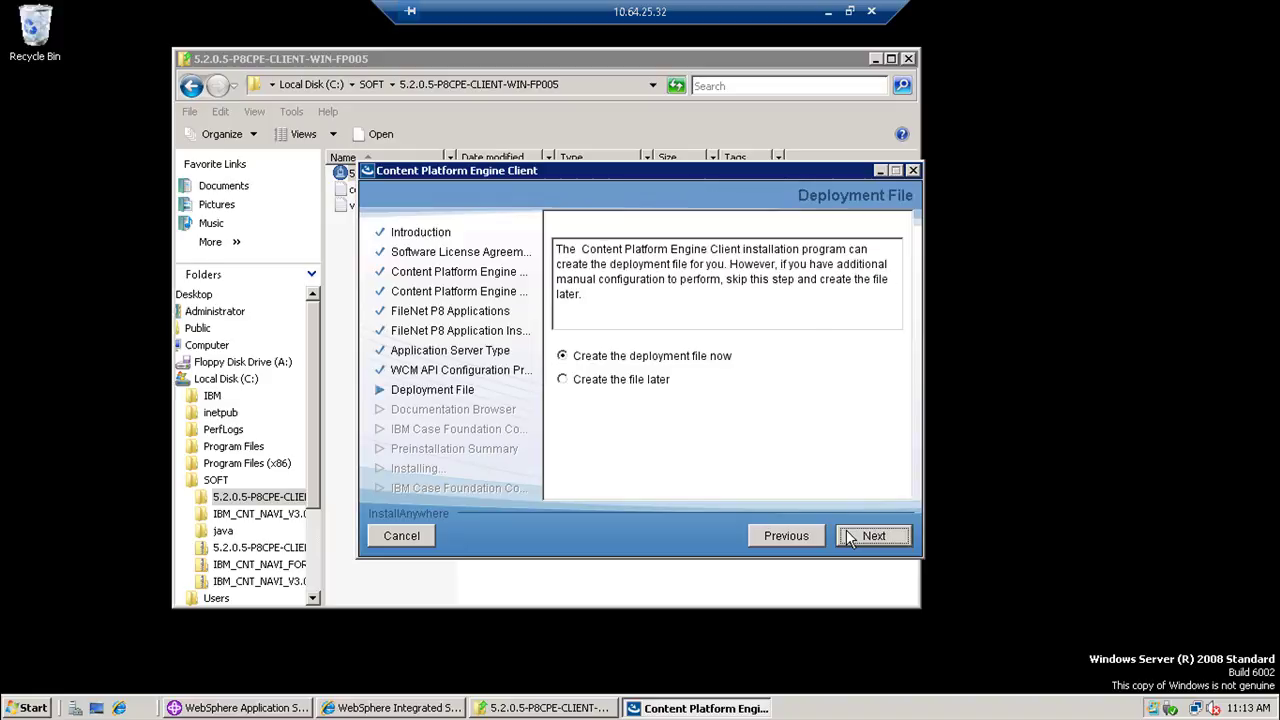
pyautogui.click(848, 538)
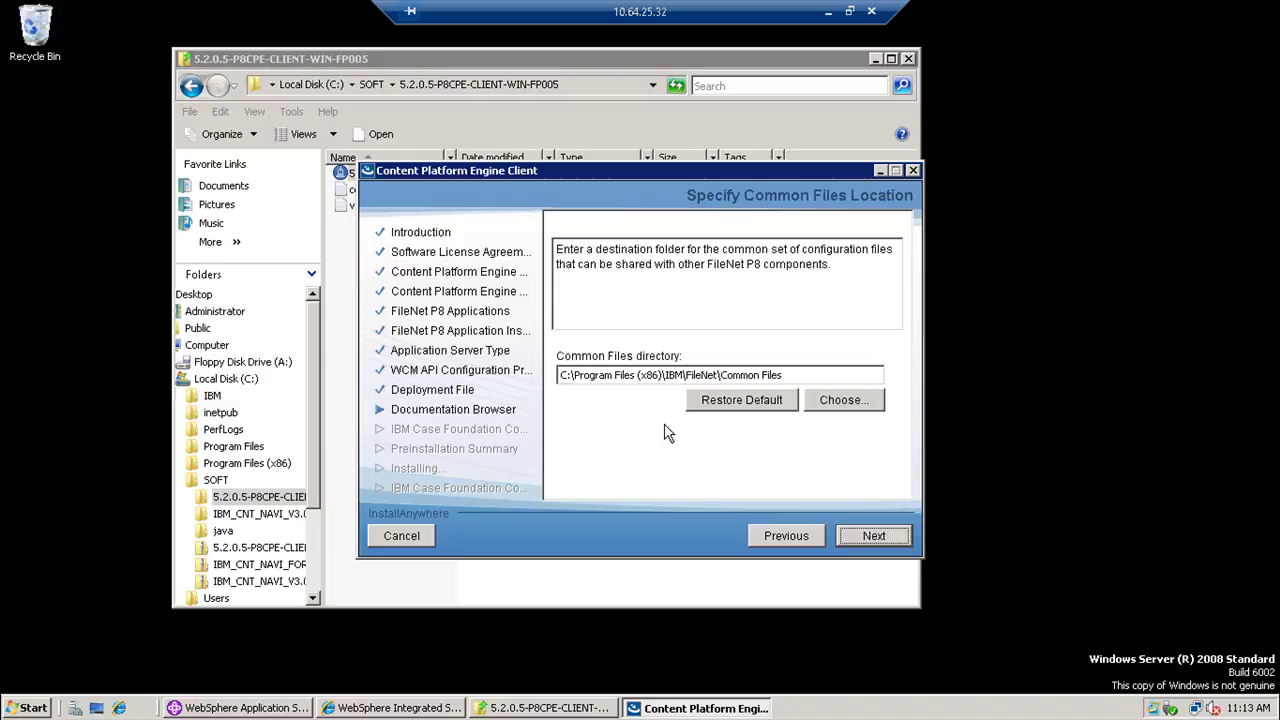
# - Install with common files in C:\IBM\FileNet\Common Files, then unlock the Linux session with its password
pyautogui.doubleClick(596, 376)
pyautogui.press('Delete')
pyautogui.press('Delete')
pyautogui.press('Delete')
pyautogui.press('Delete')
pyautogui.press('Delete')
pyautogui.press('Delete')
pyautogui.press('Delete')
pyautogui.press('Delete')
pyautogui.press('Delete')
pyautogui.press('Delete')
pyautogui.press('Delete')
pyautogui.press('Delete')
pyautogui.press('Delete')
pyautogui.press('Delete')
pyautogui.press('Delete')
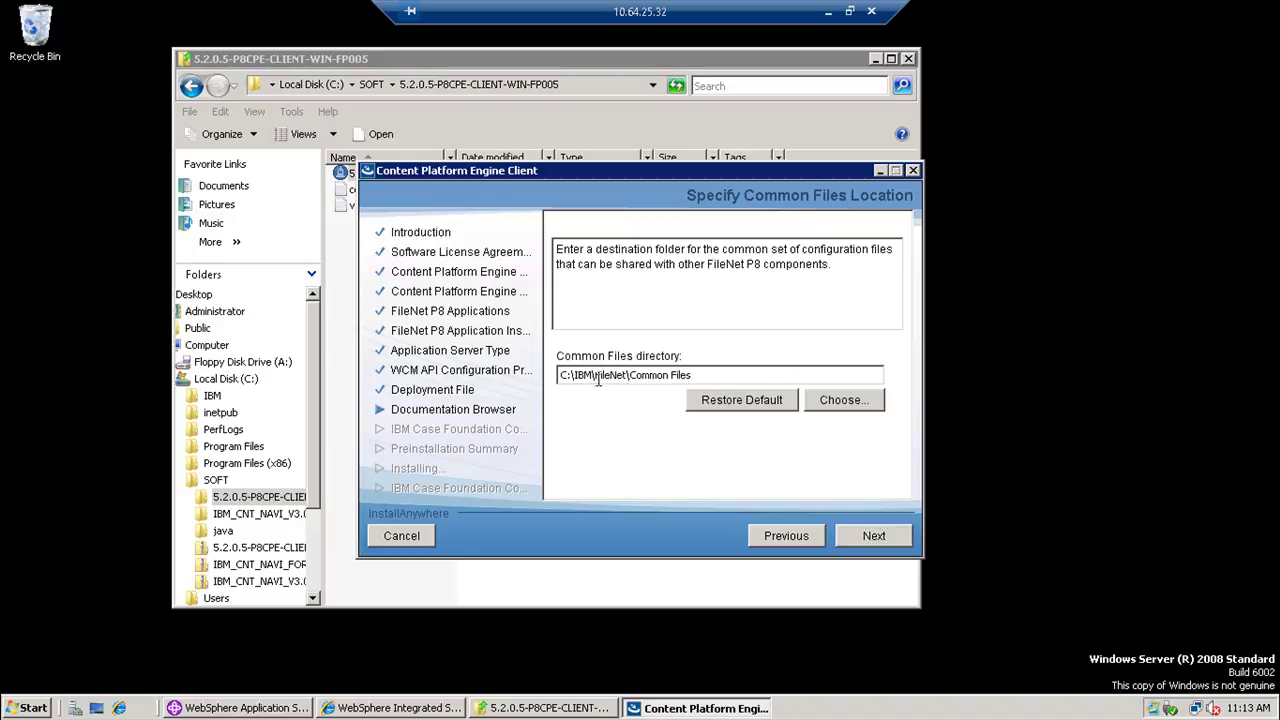
pyautogui.click(870, 536)
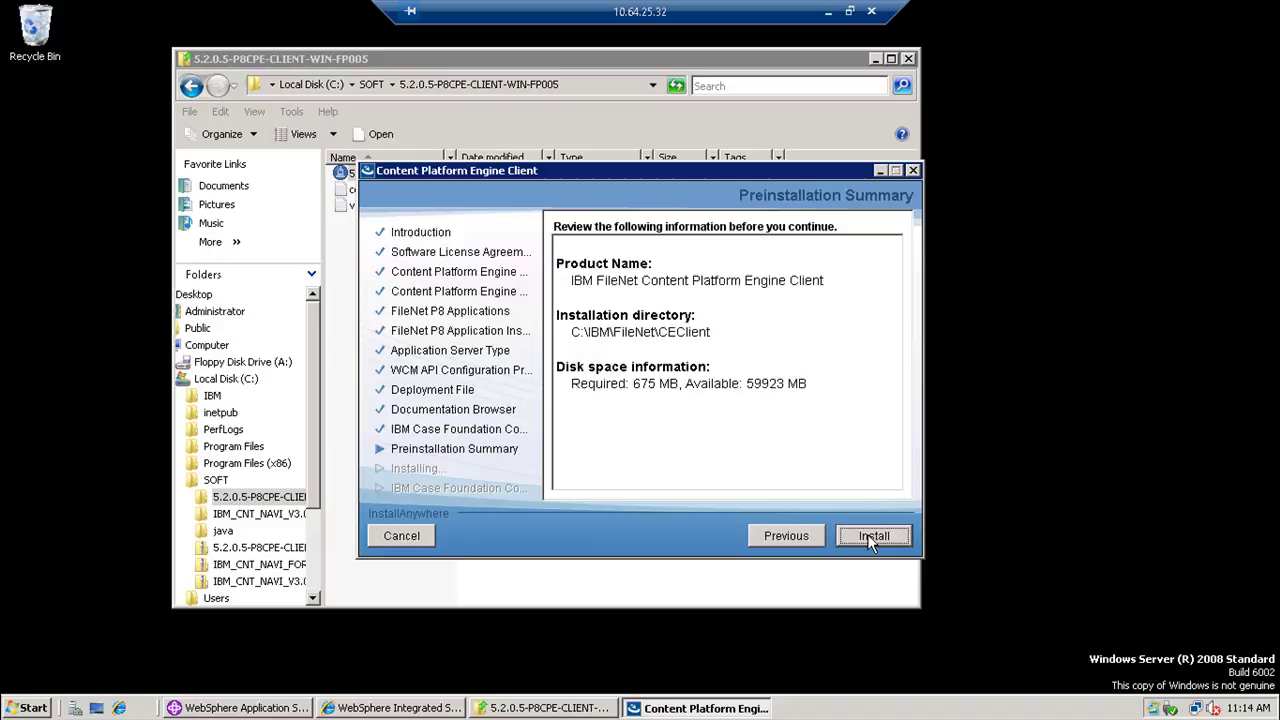
pyautogui.click(869, 535)
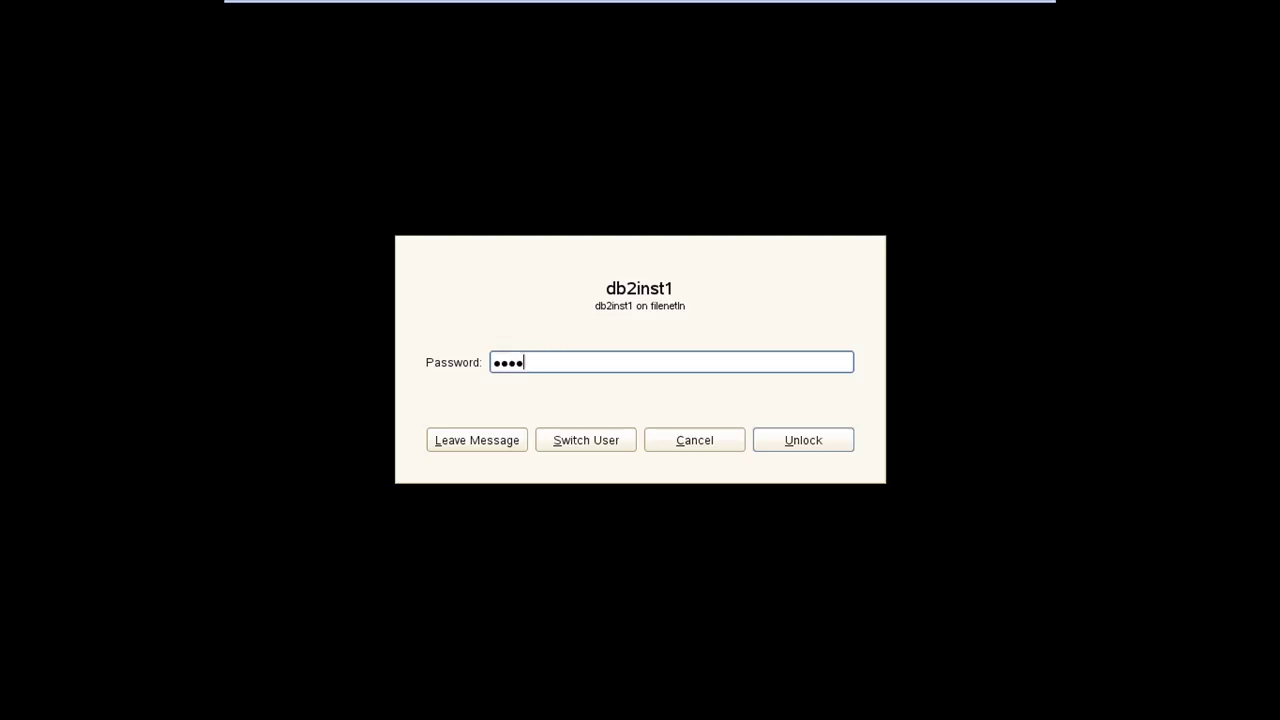
pyautogui.write('*****')
pyautogui.press('Return')
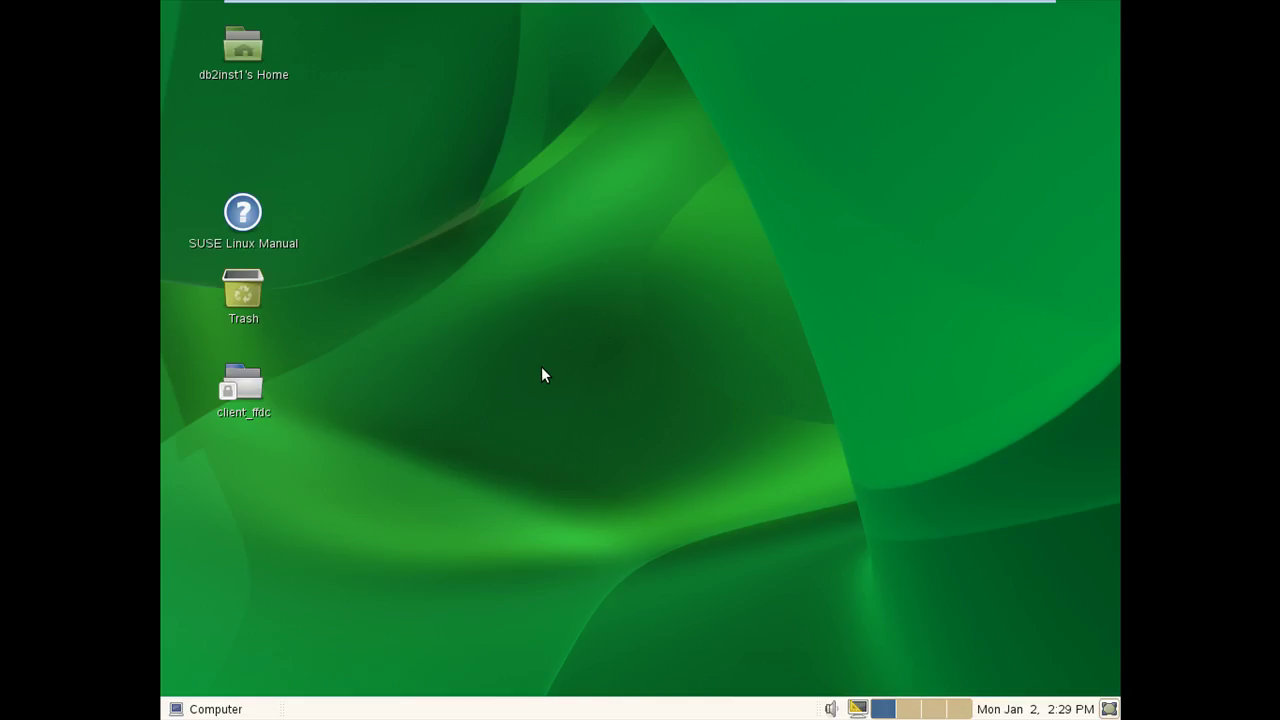
# - Open a terminal in the Desktop folder and run db2cc to launch DB2 Control Center
pyautogui.rightClick(541, 366)
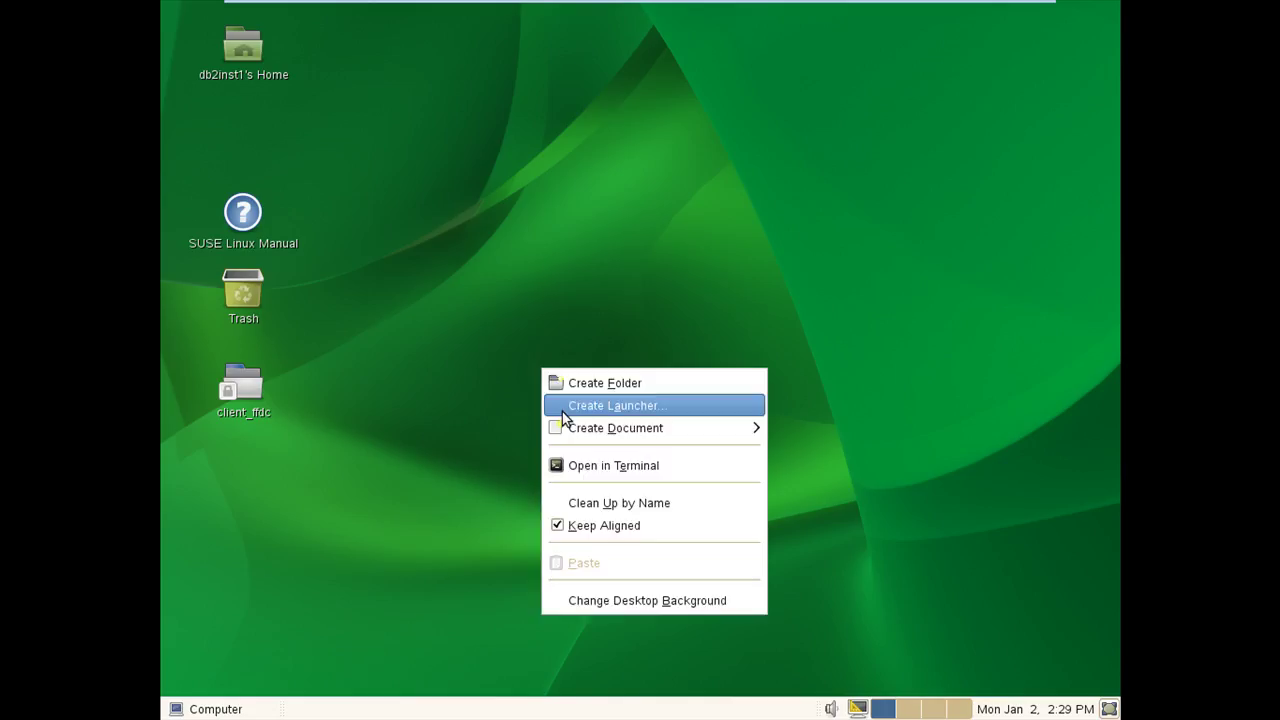
pyautogui.click(585, 467)
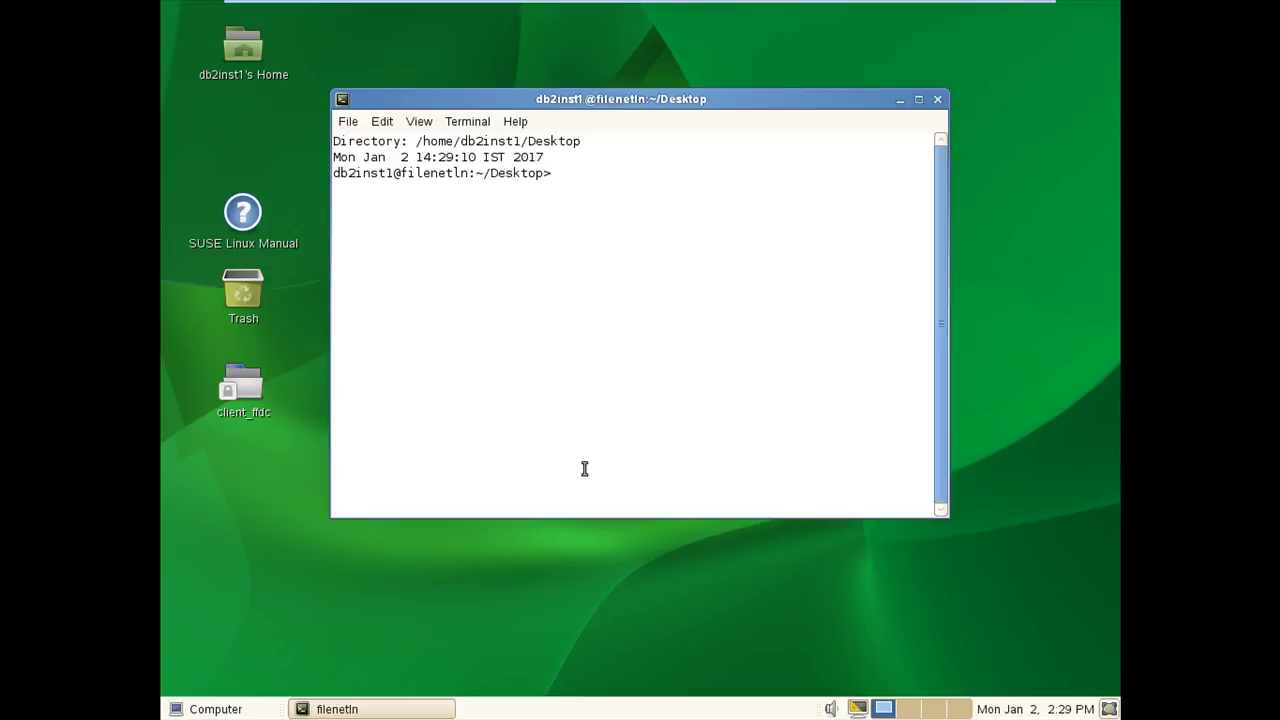
pyautogui.write('db2cc')
pyautogui.press('Return')
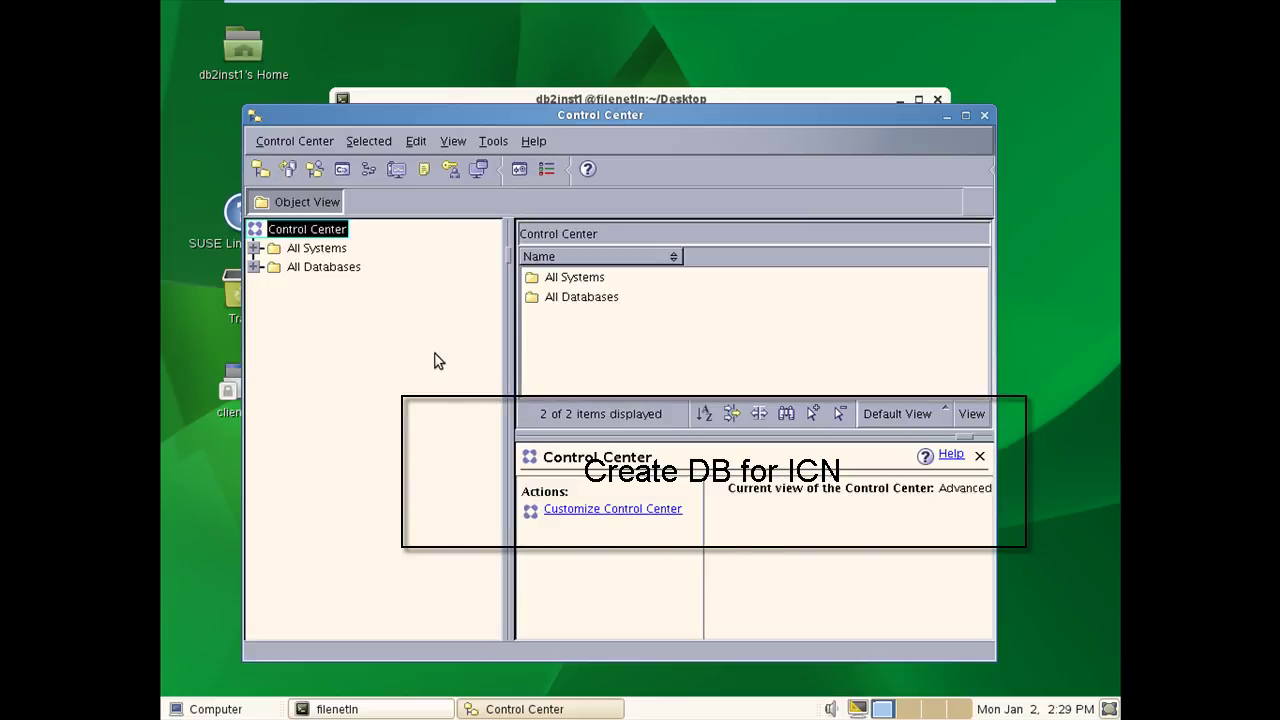
# - Select All Databases and start the standard Create Database wizard
pyautogui.click(255, 267)
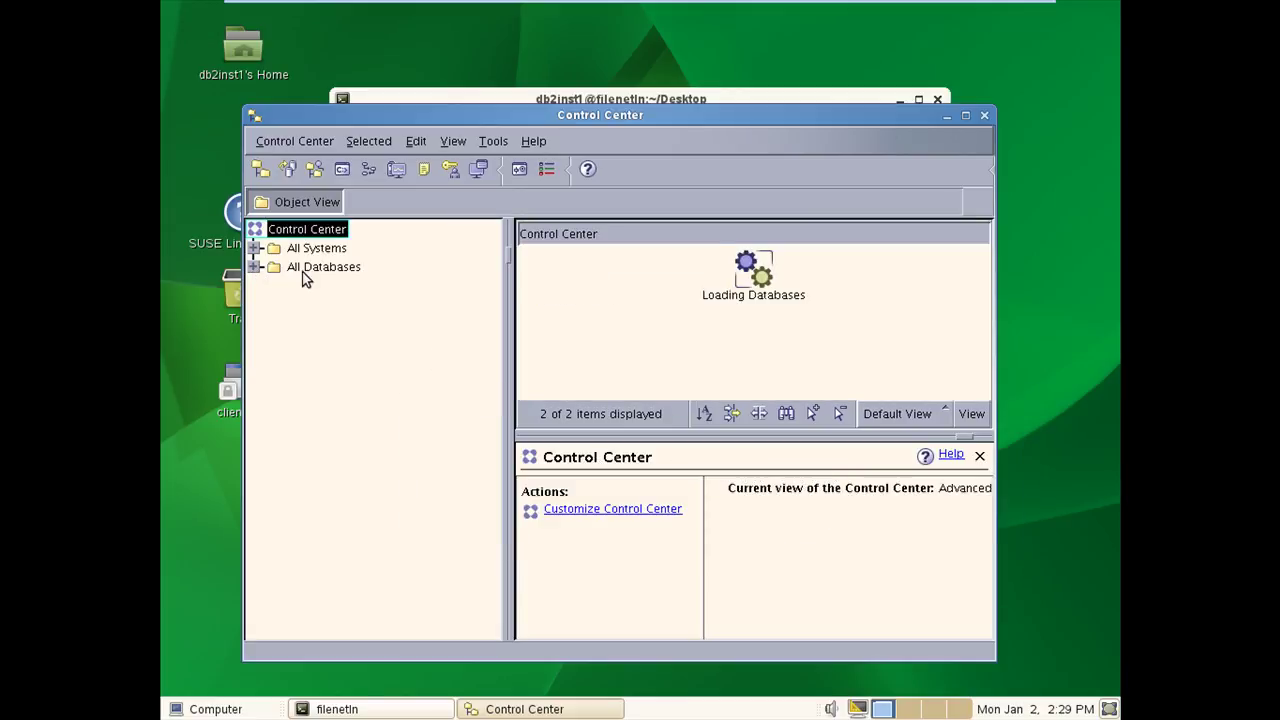
pyautogui.click(292, 268)
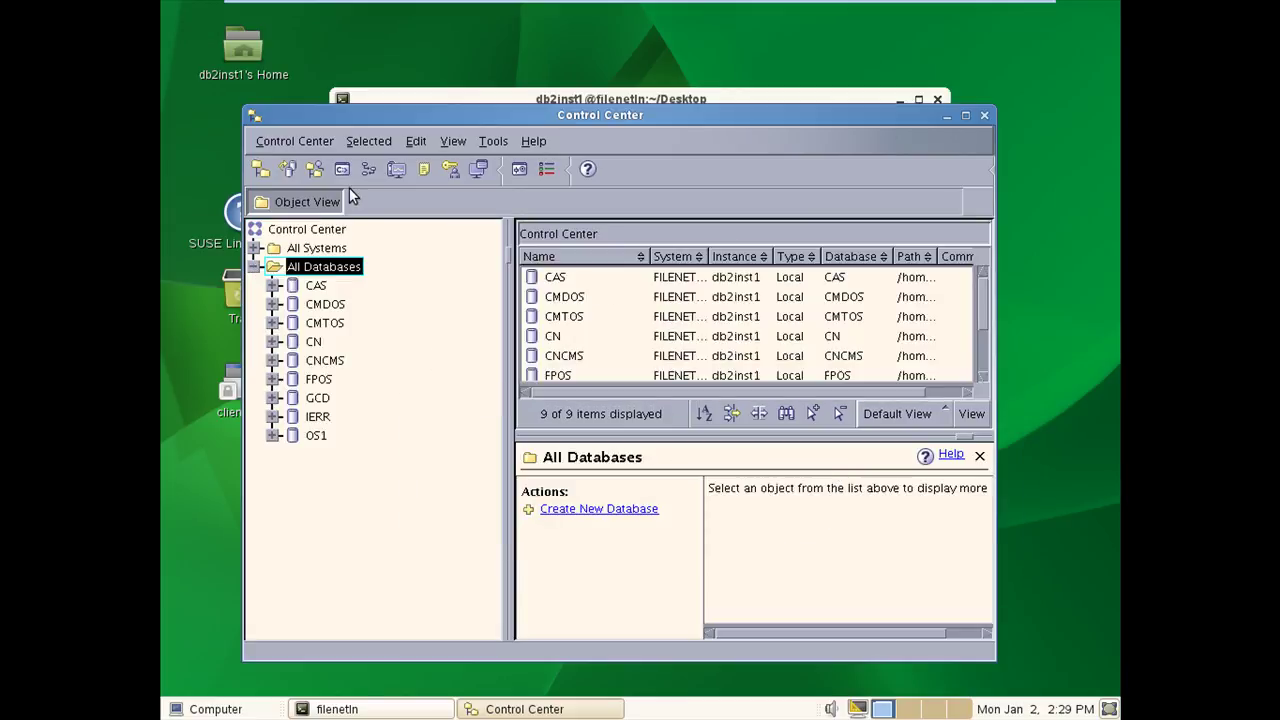
pyautogui.click(362, 144)
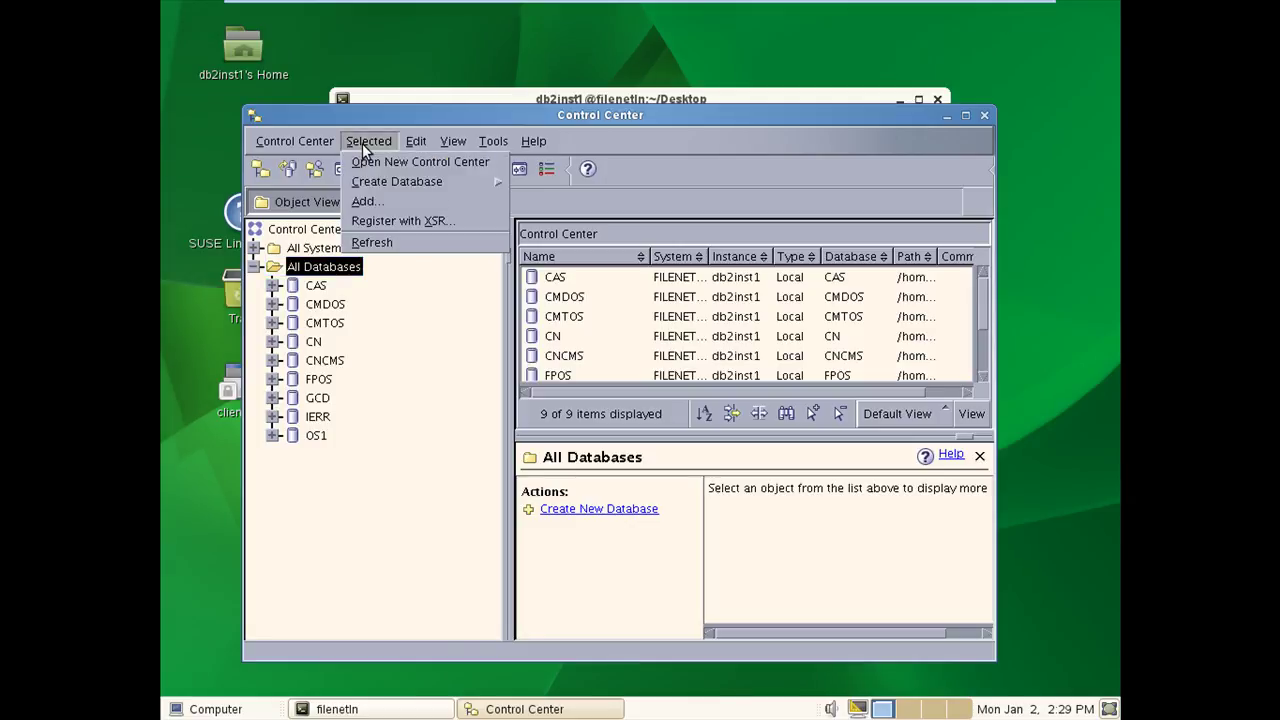
pyautogui.moveTo(378, 182)
pyautogui.click(537, 183)
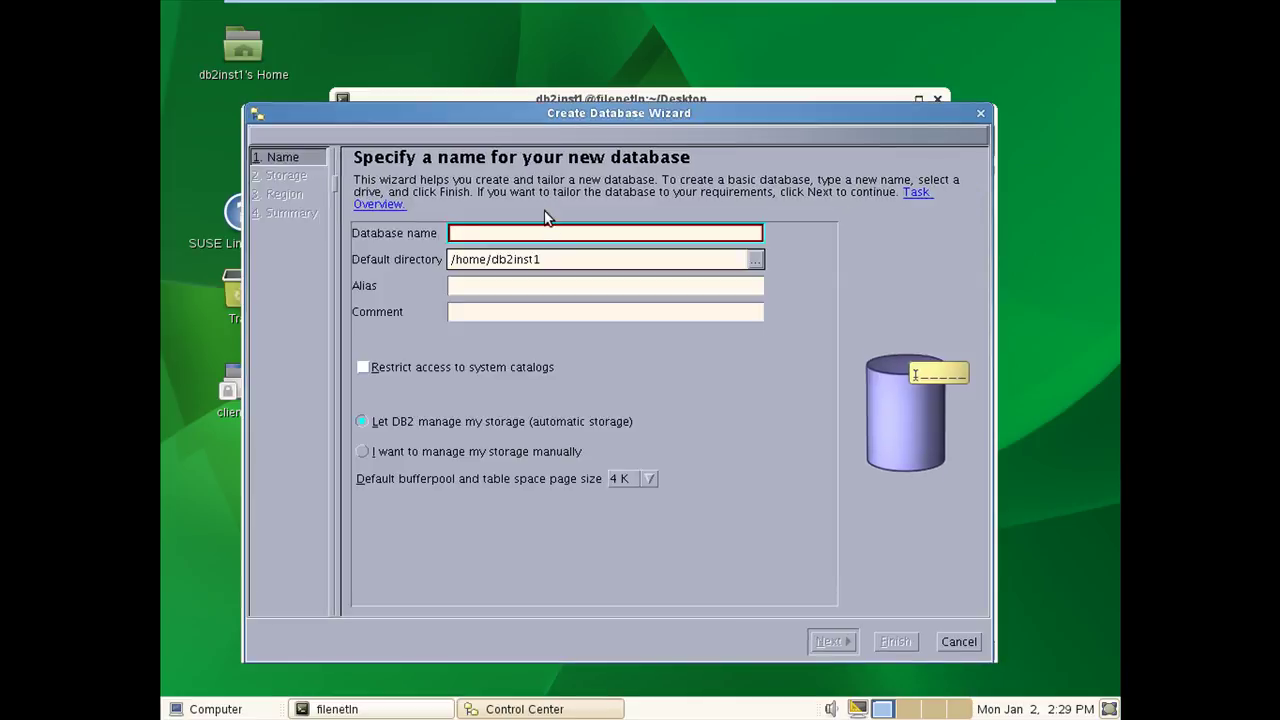
# - Create database CN30 with a 32 K default page size, keeping default storage and locale
pyautogui.write('CN')
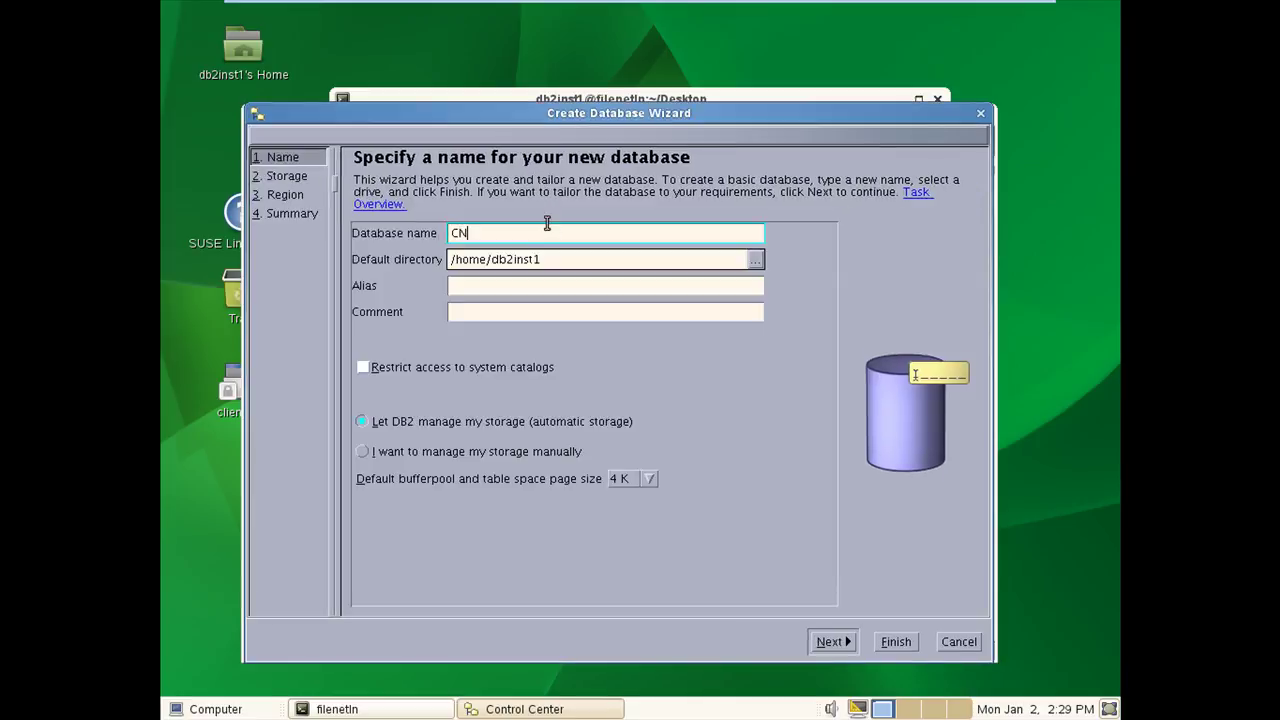
pyautogui.write('30')
pyautogui.click(650, 480)
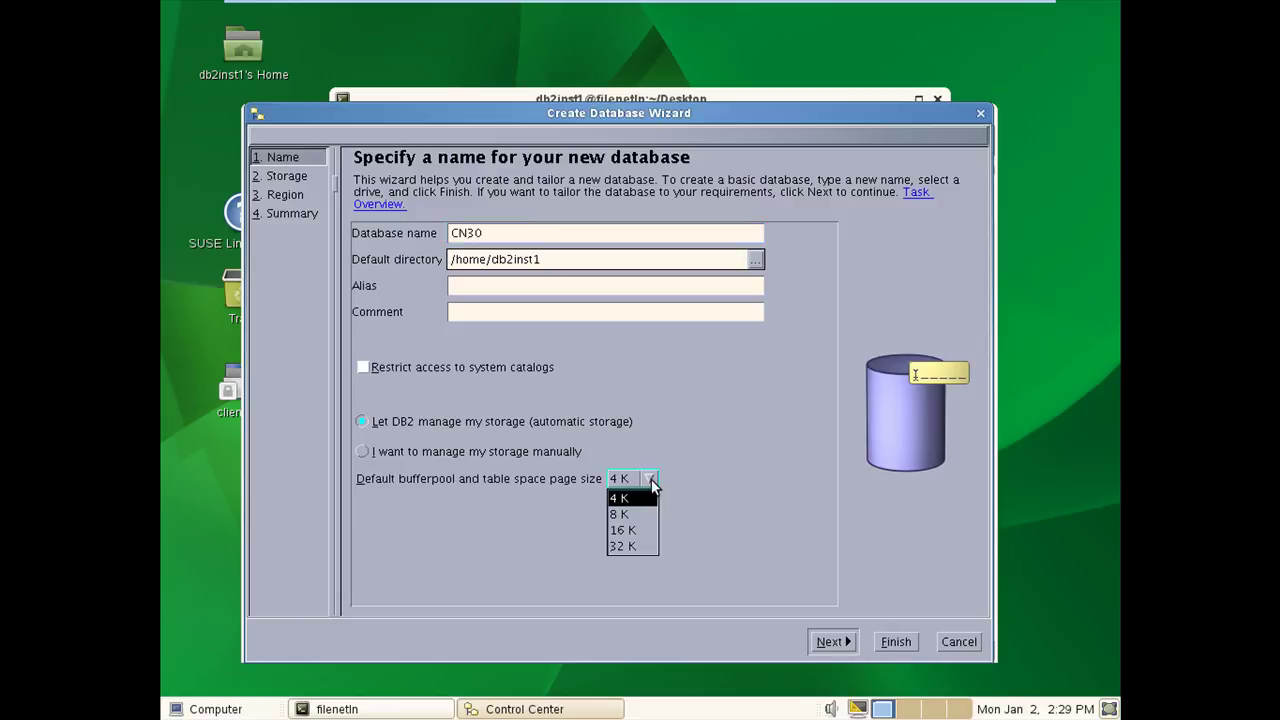
pyautogui.click(625, 546)
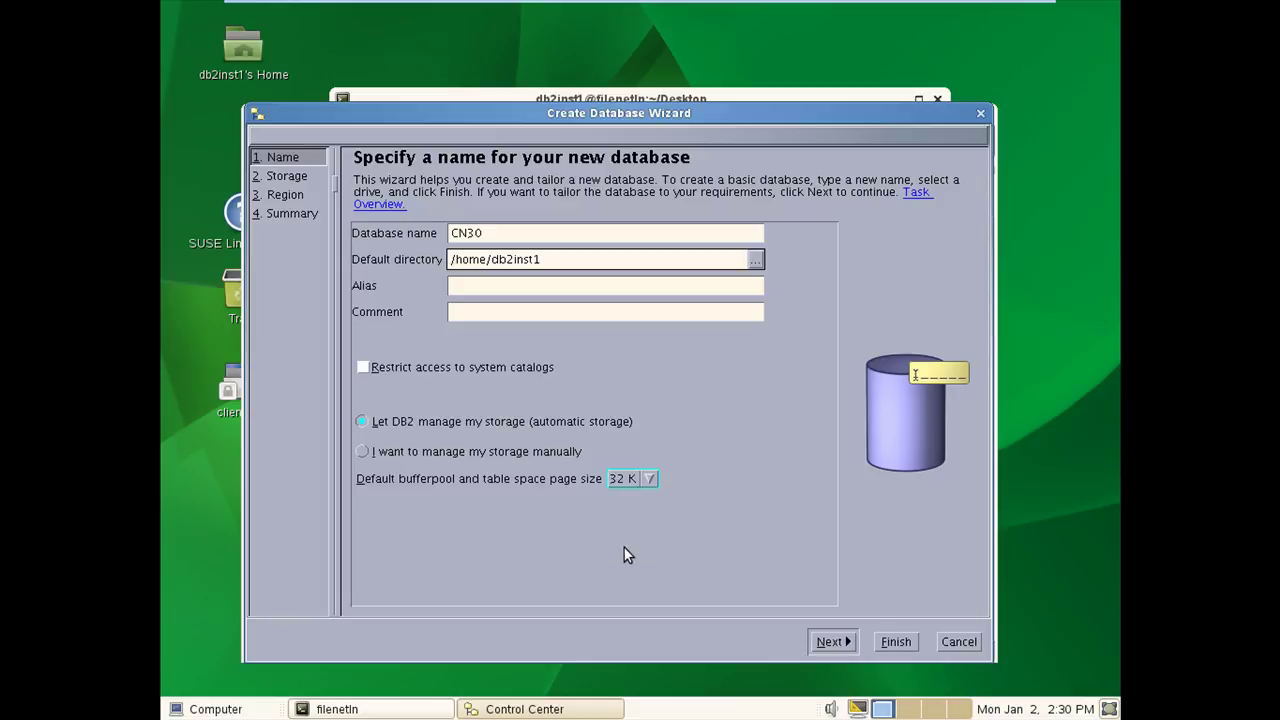
pyautogui.click(834, 642)
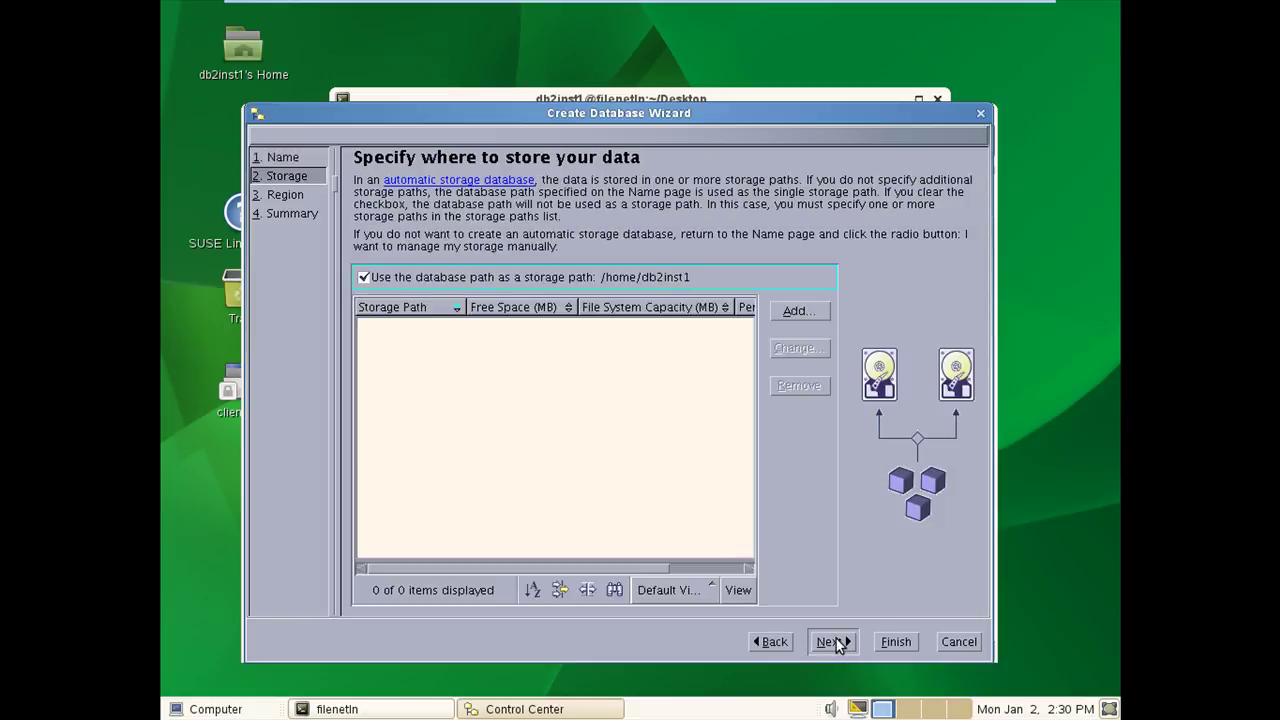
pyautogui.click(836, 642)
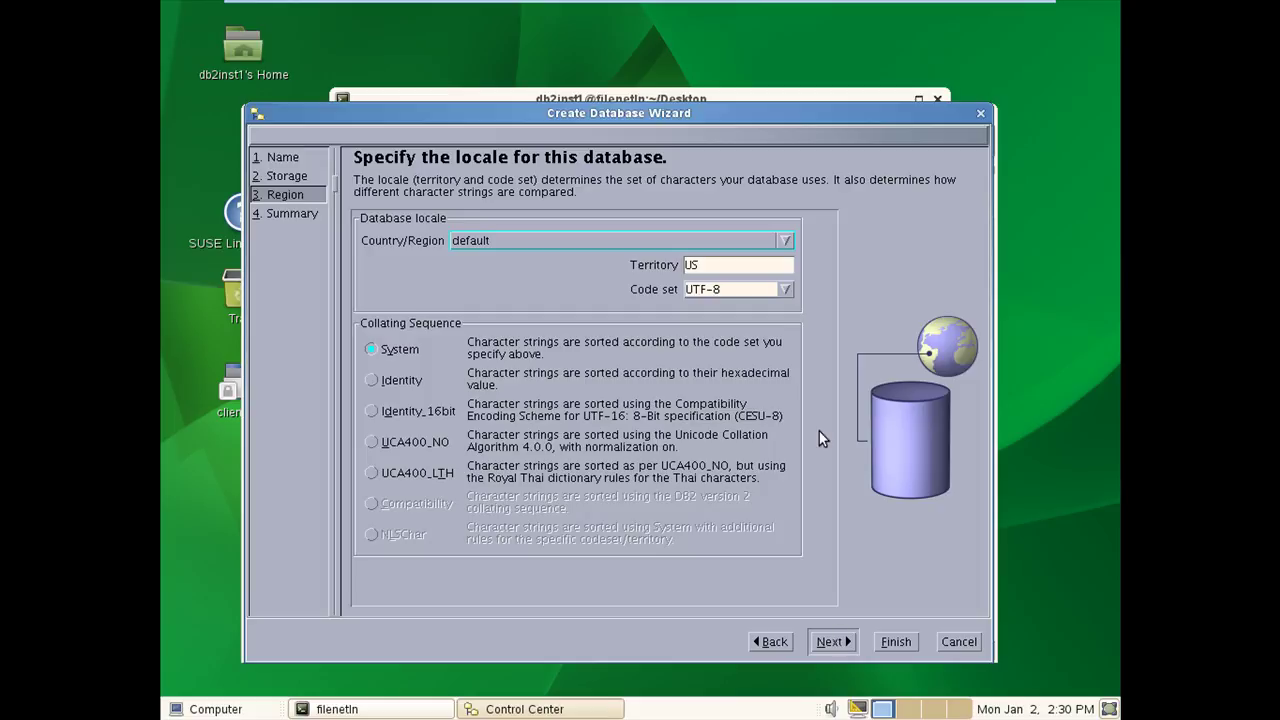
pyautogui.click(833, 642)
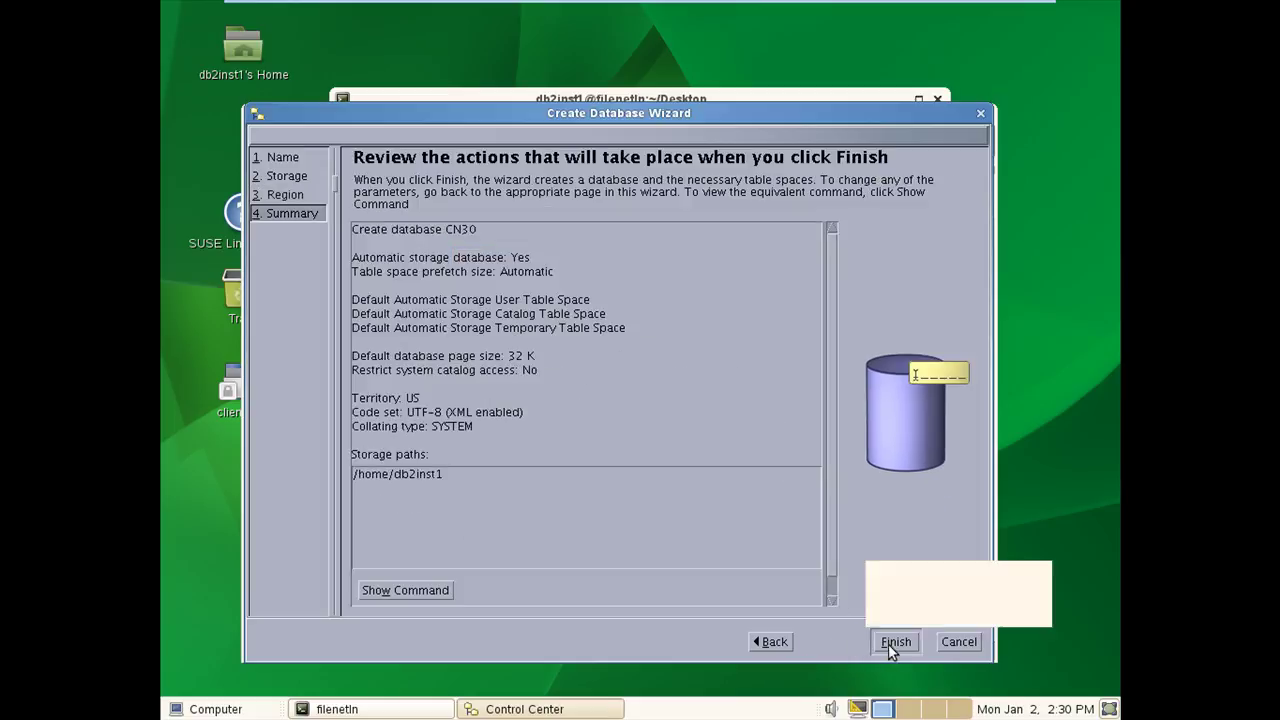
pyautogui.click(893, 642)
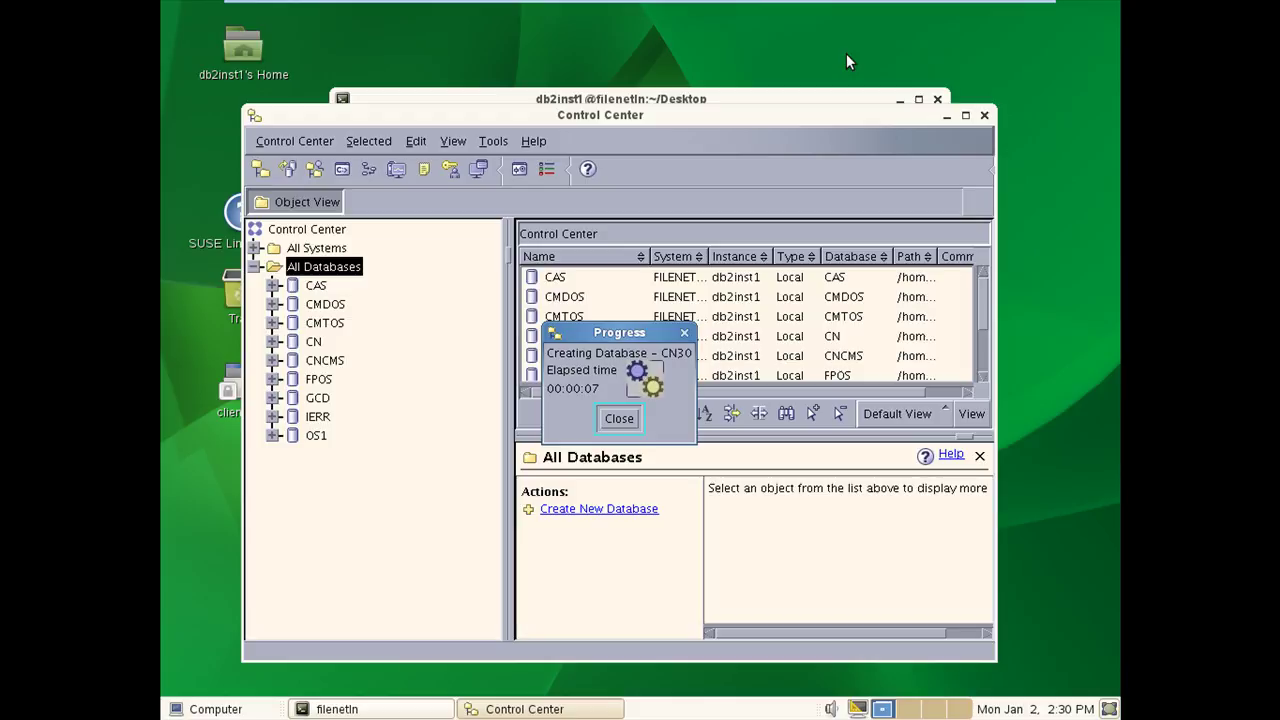
pyautogui.moveTo(872, 4)
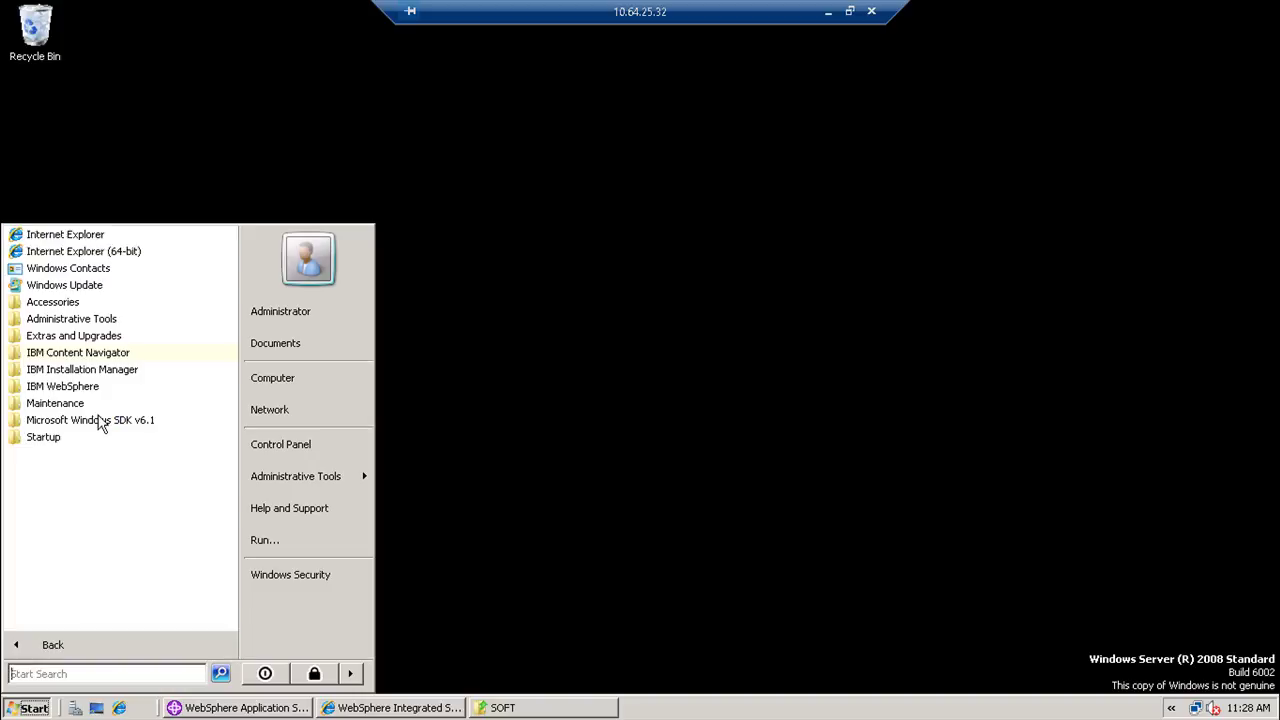
# - Launch the IBM Content Navigator Configuration and Deployment Tool from the IBM Content Navigator program group
pyautogui.click(100, 354)
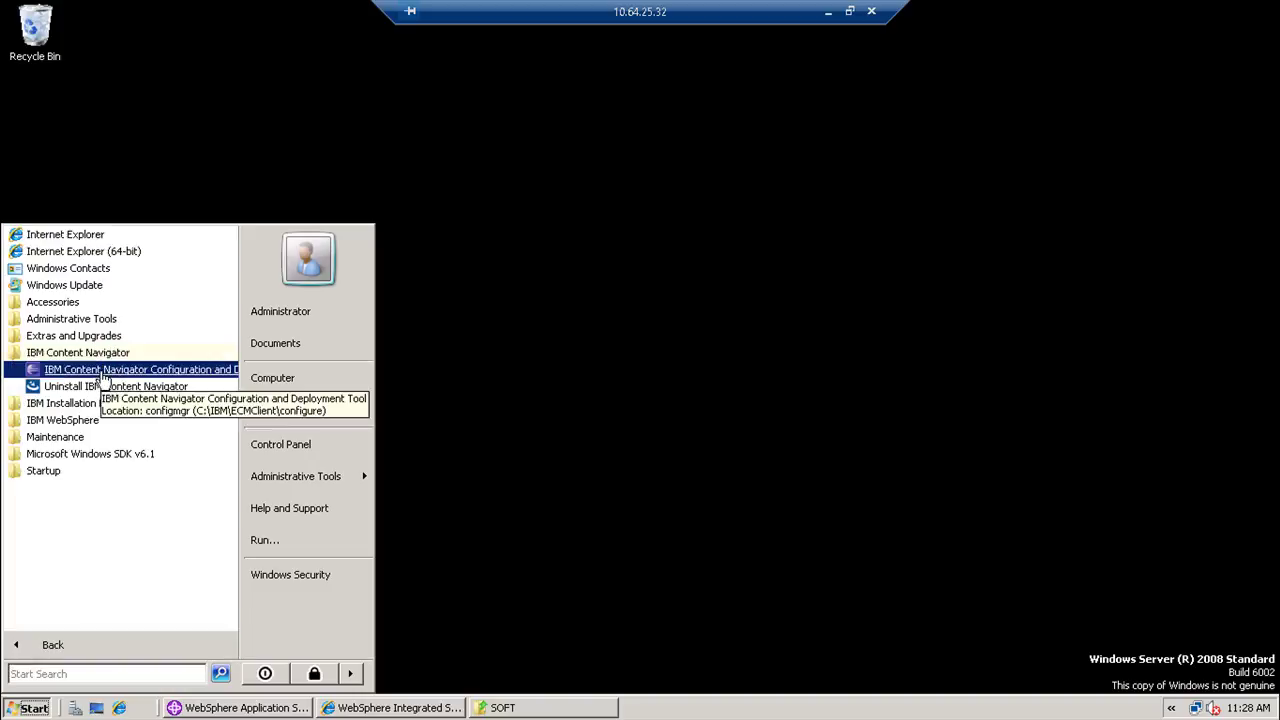
pyautogui.click(103, 370)
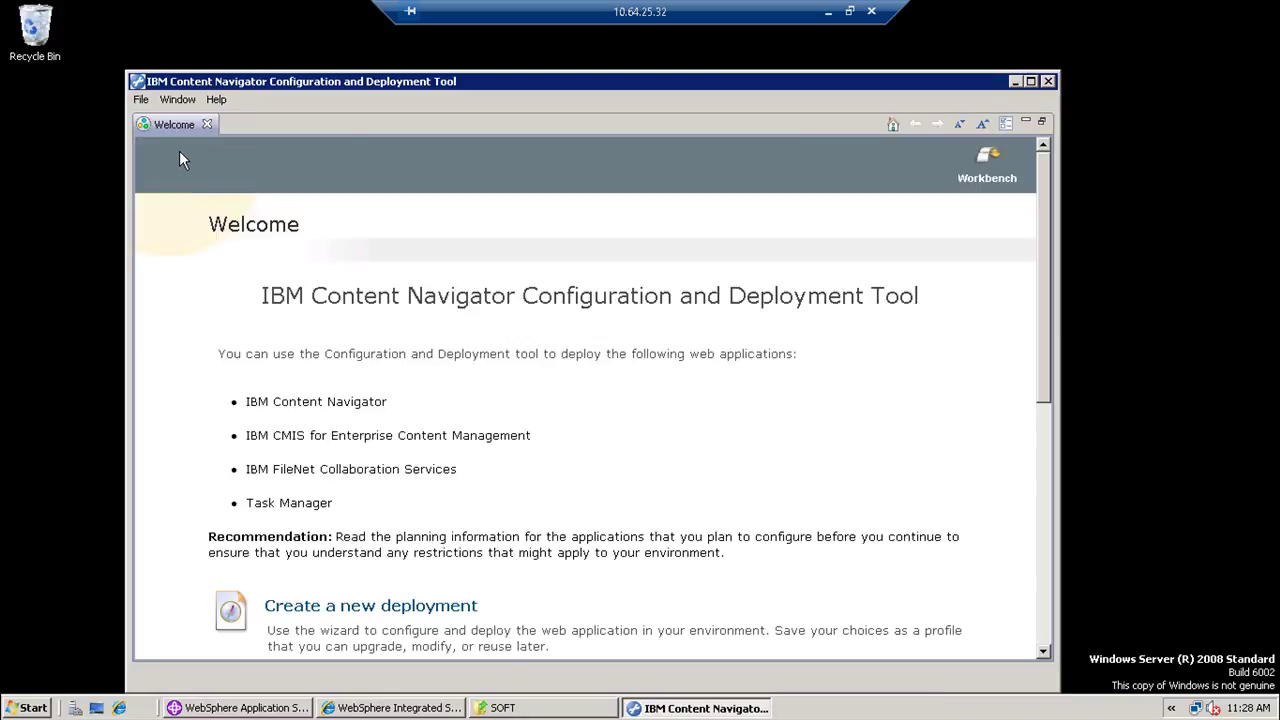
# - Create a new deployment profile named CN for WebSphere Application Server
pyautogui.click(207, 124)
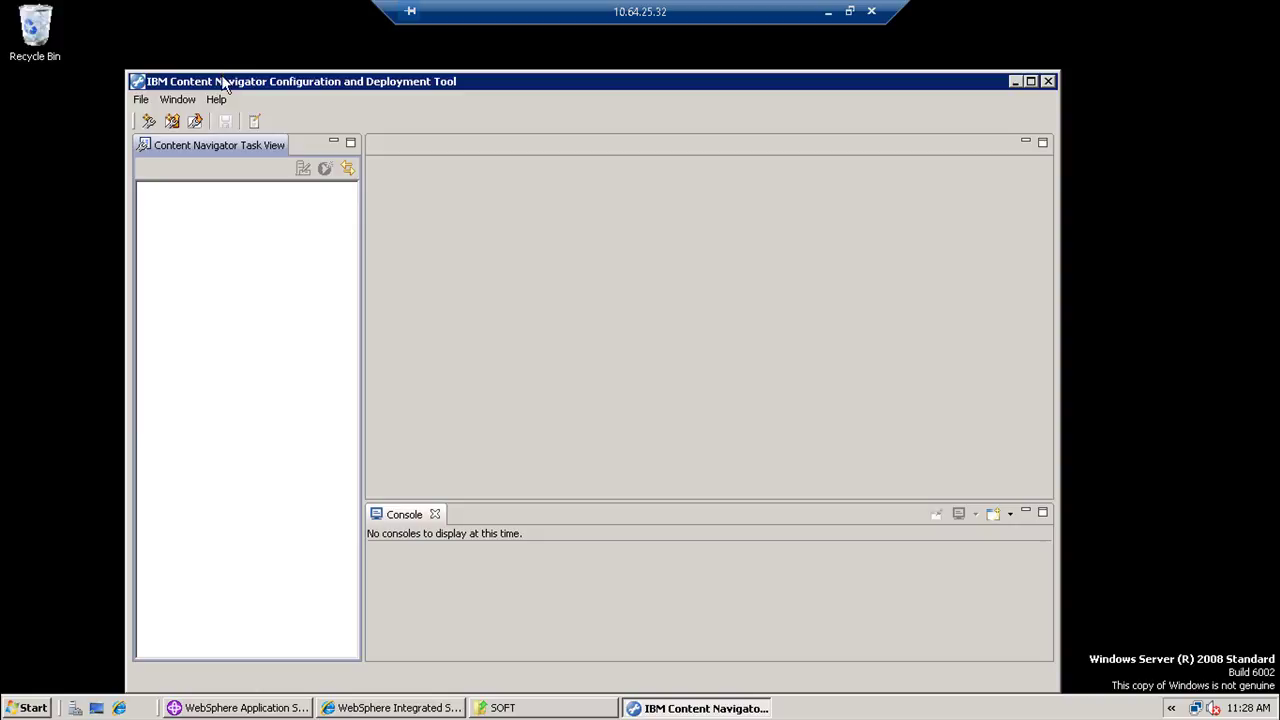
pyautogui.doubleClick(224, 82)
pyautogui.click(14, 26)
pyautogui.click(19, 48)
pyautogui.write('CN')
pyautogui.press('Return')
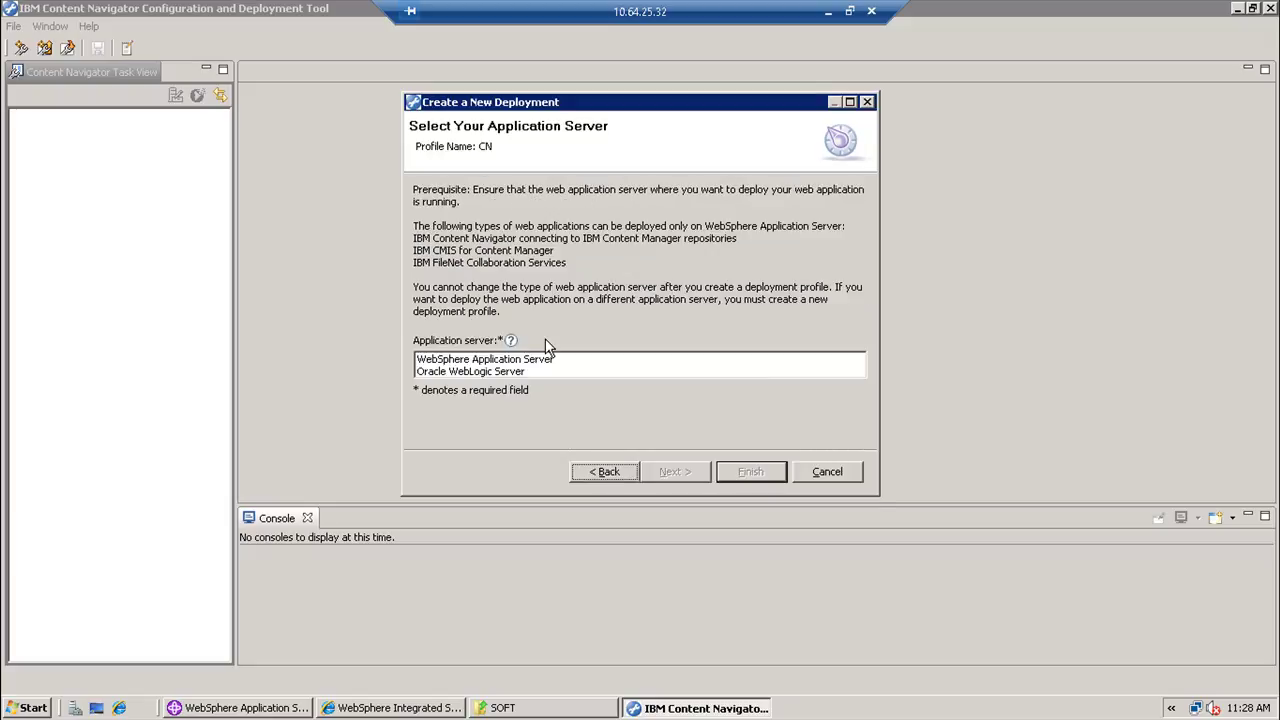
pyautogui.click(542, 358)
pyautogui.click(672, 471)
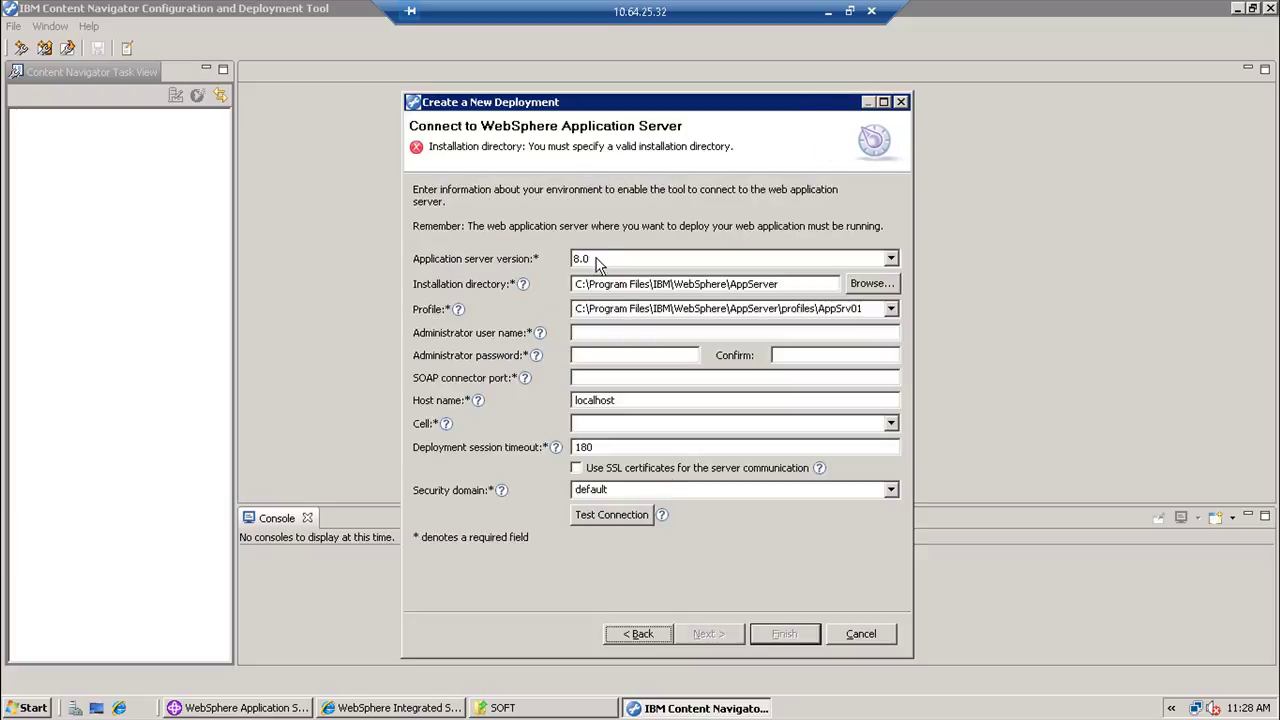
# - Choose WebSphere version 8.5 with installation directory C:\IBM\WebSphere\AppServer
pyautogui.click(598, 262)
pyautogui.click(597, 290)
pyautogui.doubleClick(597, 284)
pyautogui.click(609, 284)
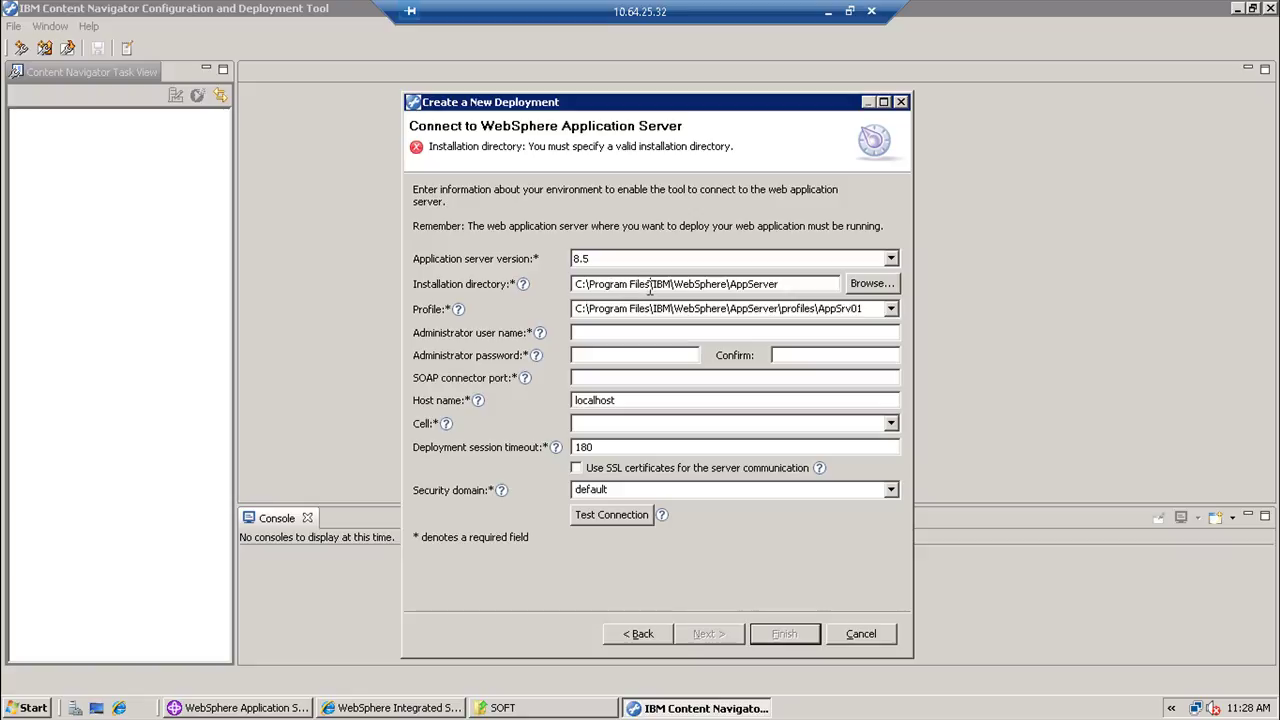
pyautogui.click(650, 284)
pyautogui.press('BackSpace')
pyautogui.press('BackSpace')
pyautogui.press('BackSpace')
pyautogui.press('BackSpace')
pyautogui.press('BackSpace')
pyautogui.press('BackSpace')
pyautogui.press('BackSpace')
pyautogui.press('BackSpace')
pyautogui.press('BackSpace')
pyautogui.press('BackSpace')
pyautogui.press('BackSpace')
pyautogui.press('BackSpace')
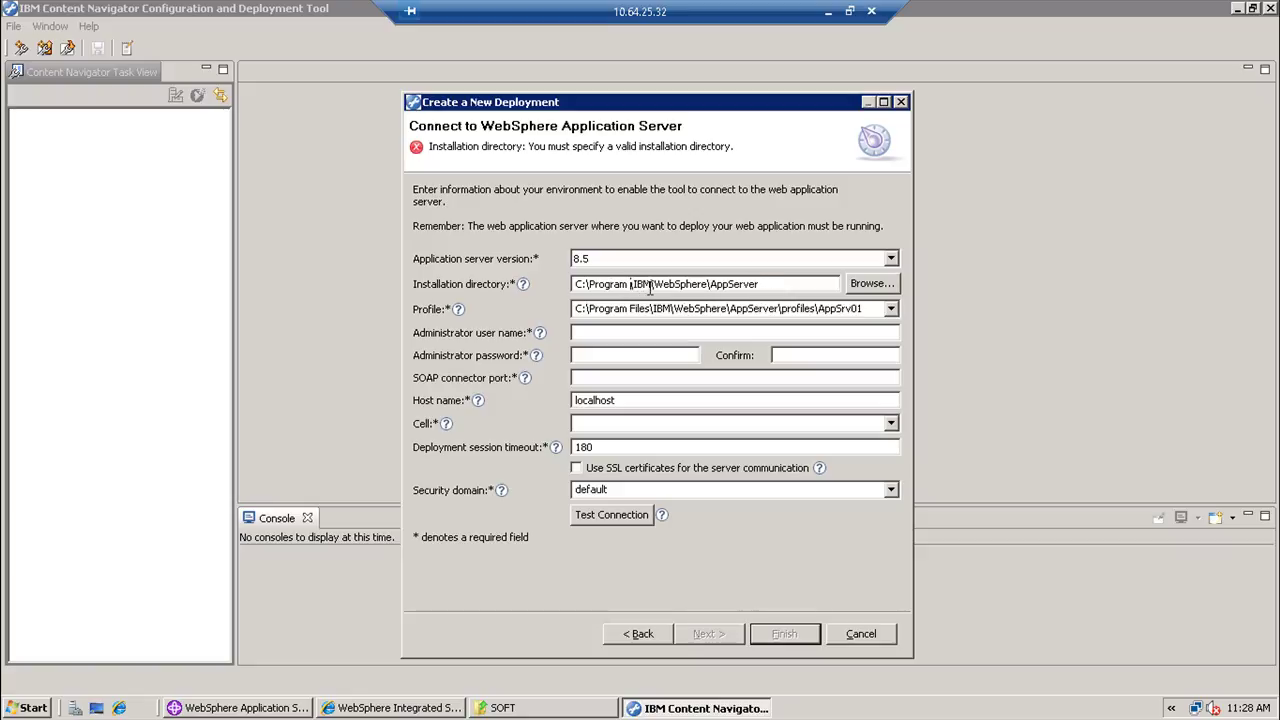
pyautogui.press('BackSpace')
pyautogui.press('BackSpace')
pyautogui.write('\\')
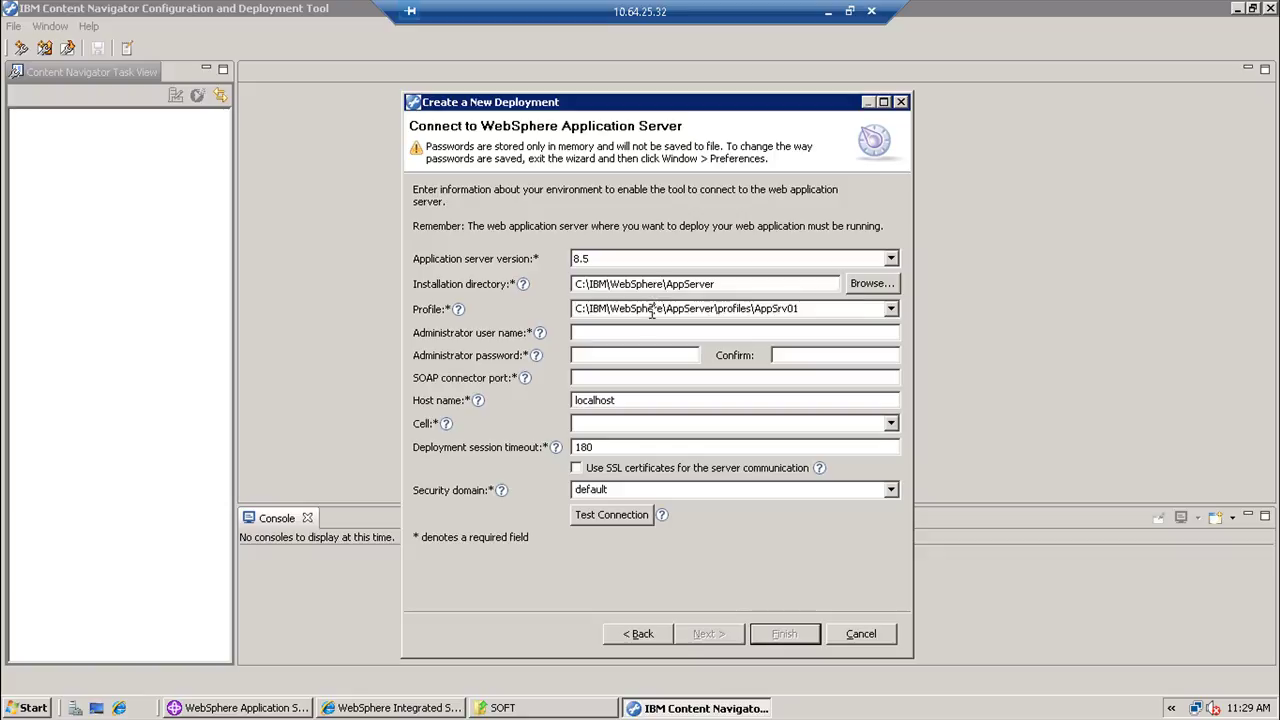
# - Enter the WebSphere admin user name, password and confirmation, and SOAP port 8880
pyautogui.click(644, 333)
pyautogui.write('wasadmin')
pyautogui.press('Tab')
pyautogui.write('p')
pyautogui.write('assword')
pyautogui.press('Tab')
pyautogui.write('password')
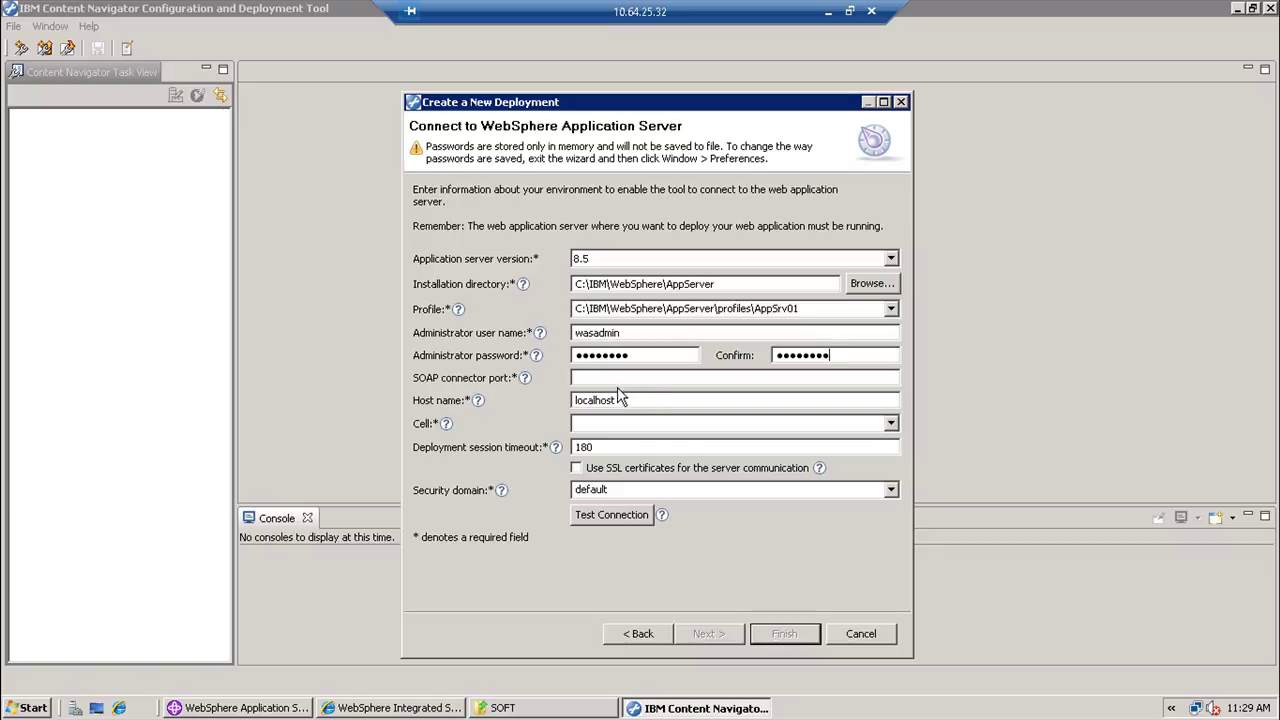
pyautogui.click(614, 377)
pyautogui.write('8880')
pyautogui.click(575, 400)
# - Try to choose a cell from the Cell list, which remains empty
pyautogui.click(891, 425)
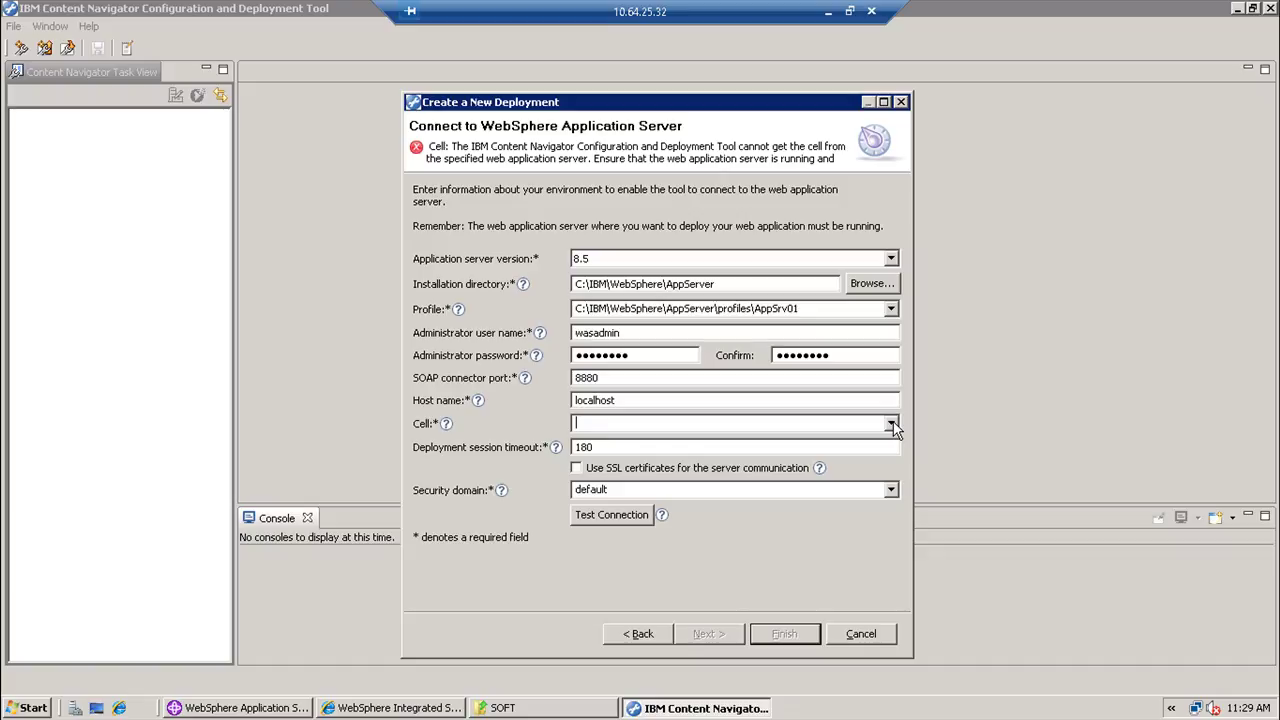
pyautogui.click(891, 424)
pyautogui.click(891, 424)
pyautogui.click(891, 424)
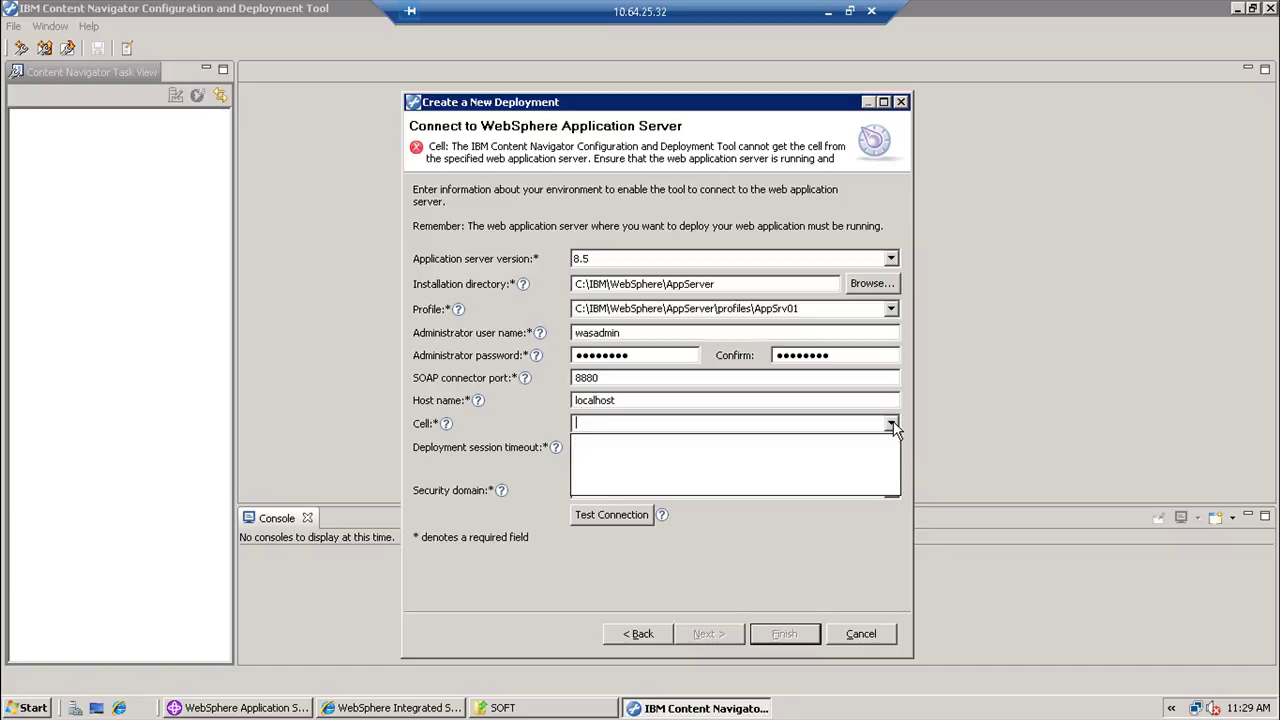
pyautogui.click(891, 424)
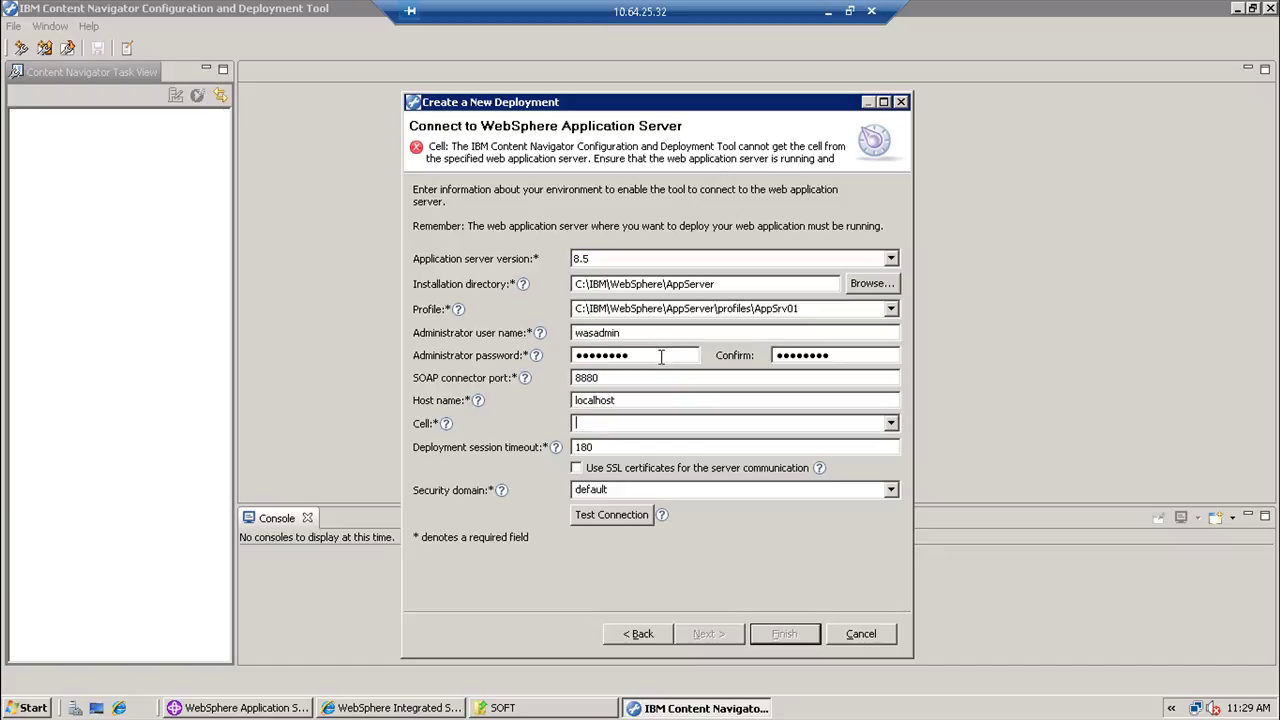
pyautogui.click(656, 398)
# - Reselect profile AppSrv01 and re-enter both admin passwords so cell ibmsys04Node01Cell fills in
pyautogui.click(392, 708)
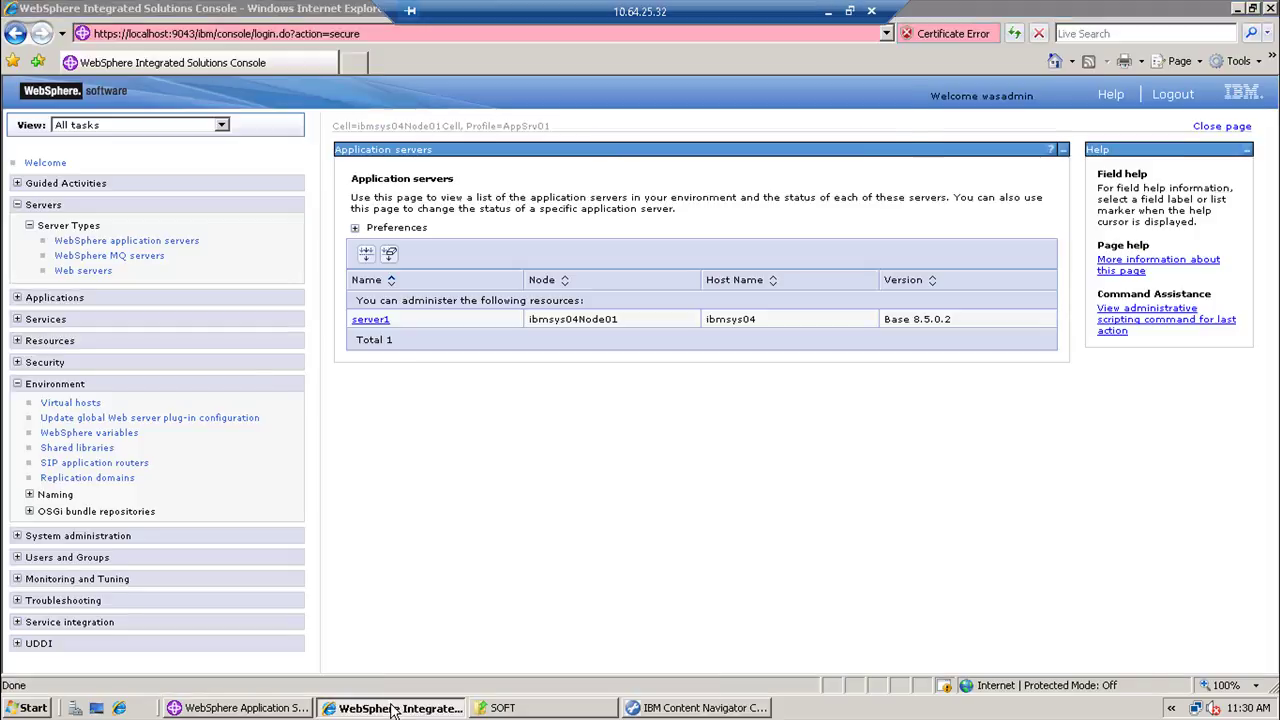
pyautogui.click(392, 708)
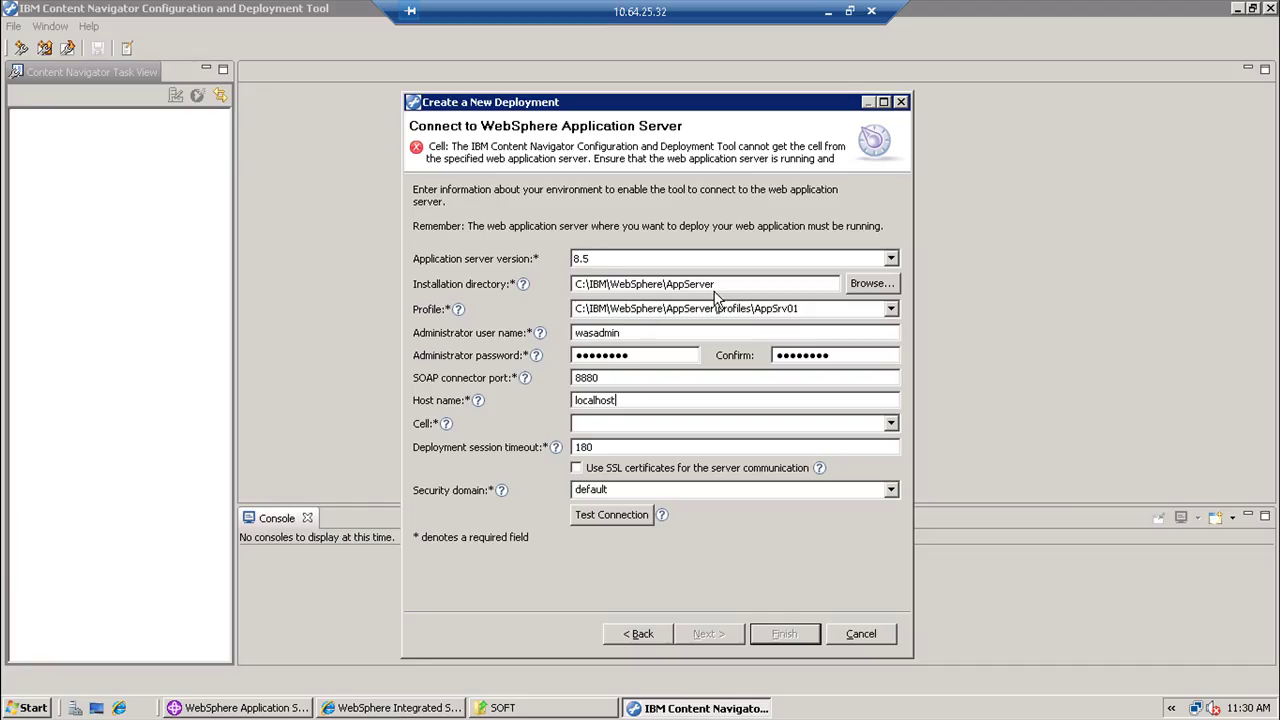
pyautogui.click(890, 309)
pyautogui.click(813, 325)
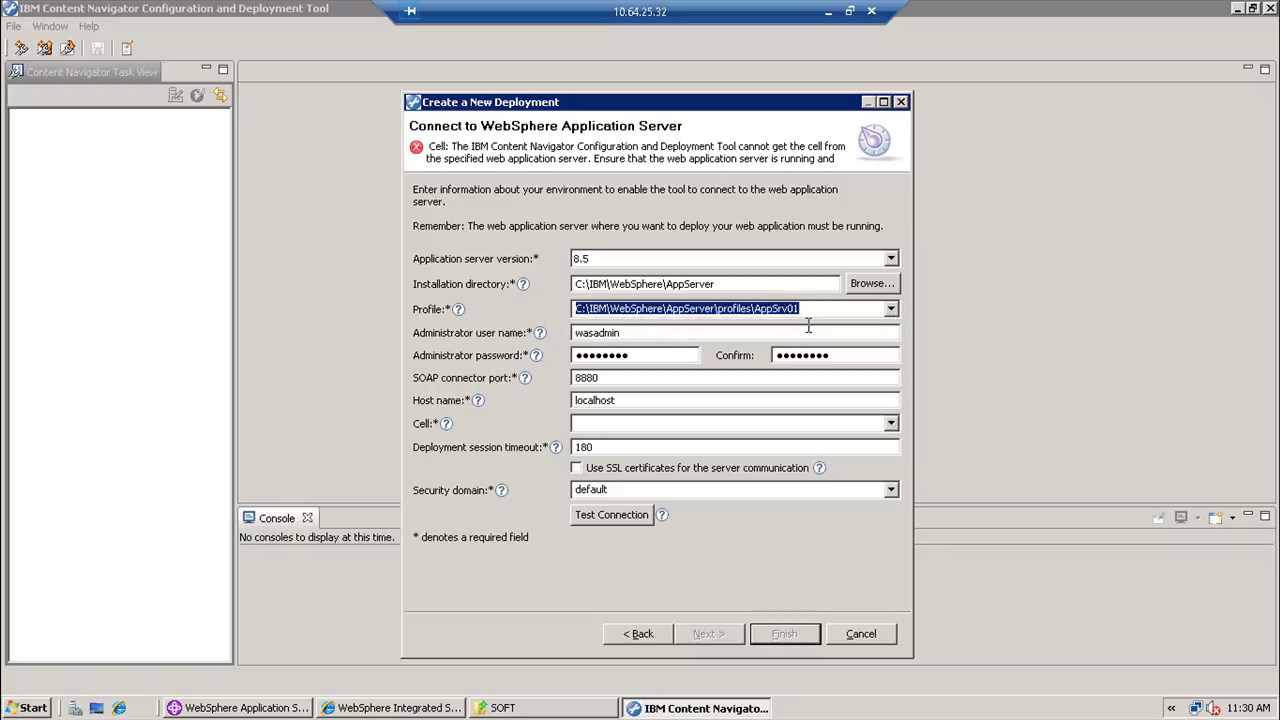
pyautogui.click(762, 286)
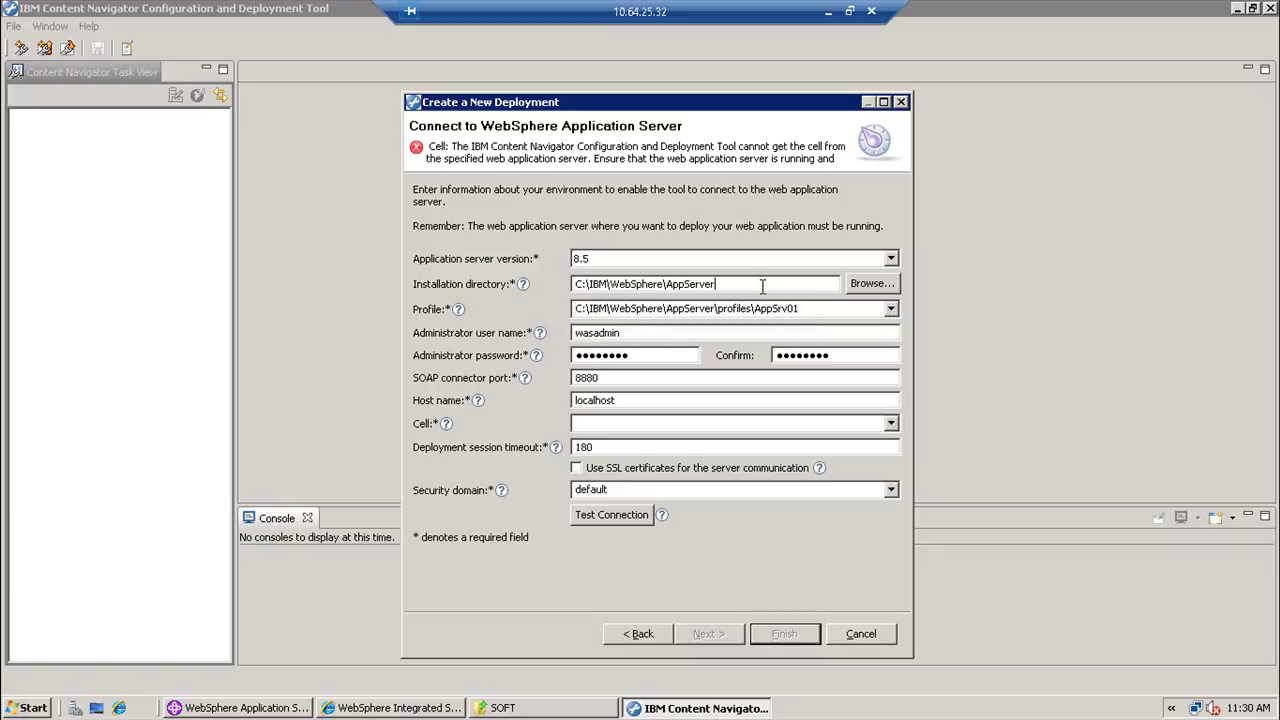
pyautogui.press('Tab')
pyautogui.press('Tab')
pyautogui.press('Tab')
pyautogui.press('Tab')
pyautogui.press('BackSpace')
pyautogui.press('BackSpace')
pyautogui.press('BackSpace')
pyautogui.press('BackSpace')
pyautogui.press('BackSpace')
pyautogui.press('BackSpace')
pyautogui.press('BackSpace')
pyautogui.press('BackSpace')
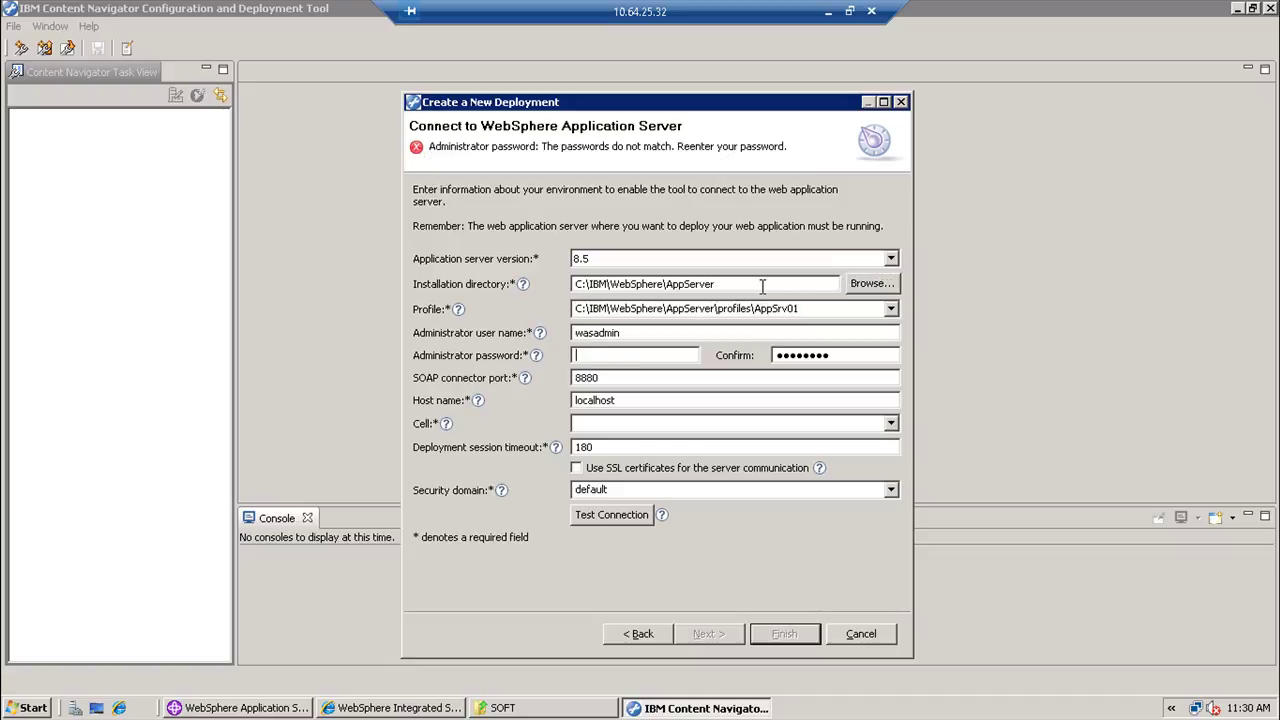
pyautogui.write('wasadmin')
pyautogui.press('BackSpace')
pyautogui.press('BackSpace')
pyautogui.press('BackSpace')
pyautogui.press('BackSpace')
pyautogui.press('BackSpace')
pyautogui.press('BackSpace')
pyautogui.press('BackSpace')
pyautogui.press('BackSpace')
pyautogui.write('wasadmin')
pyautogui.press('Tab')
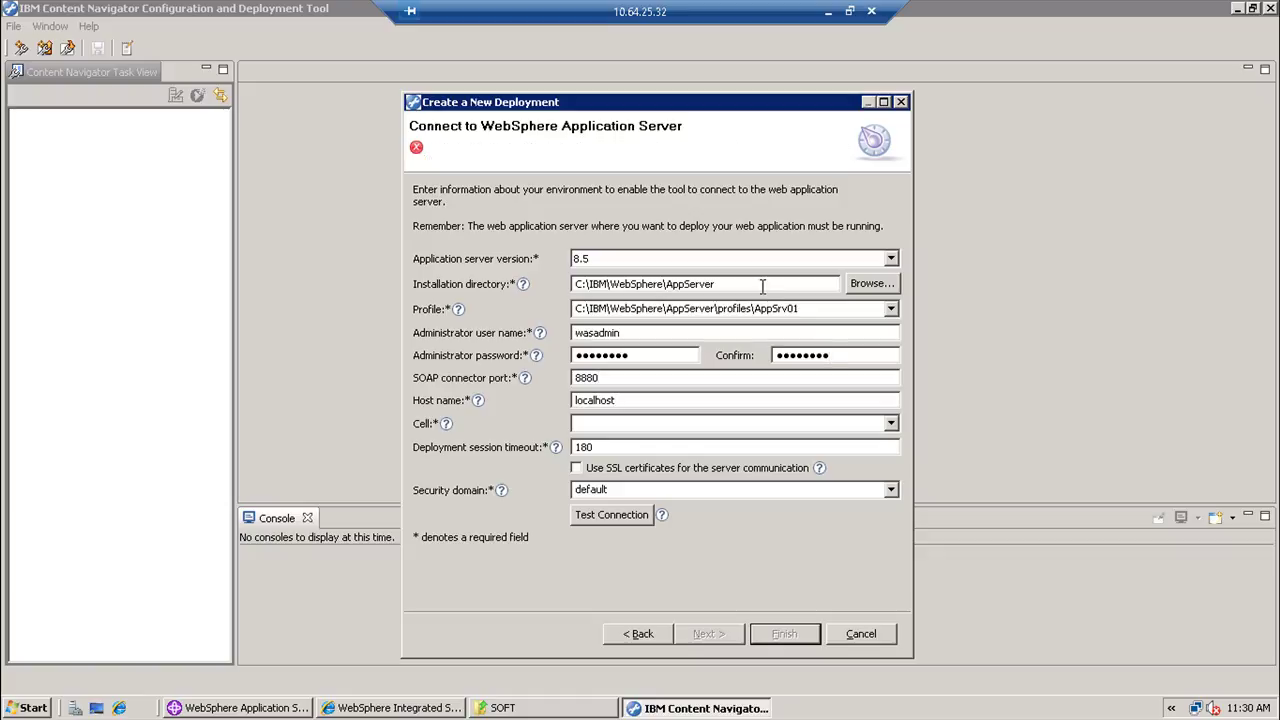
pyautogui.press('Tab')
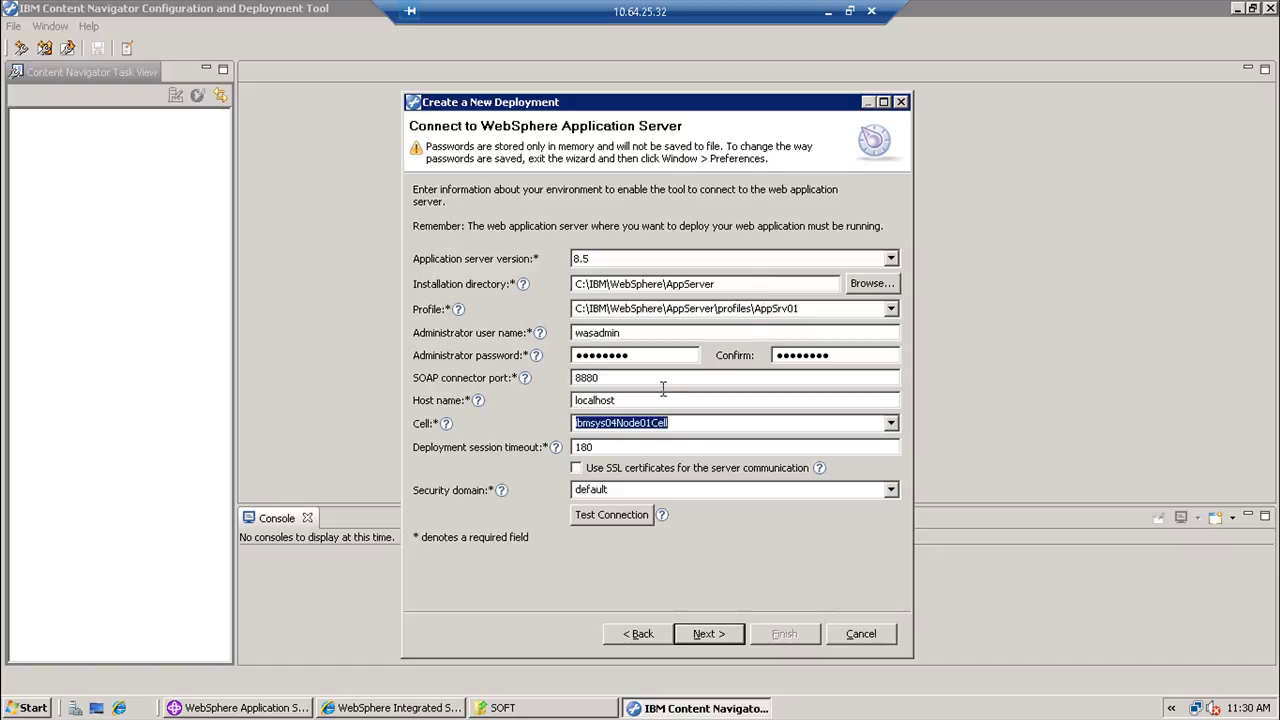
# - Pass the application server connection test and move on to application selection
pyautogui.click(685, 424)
pyautogui.click(634, 518)
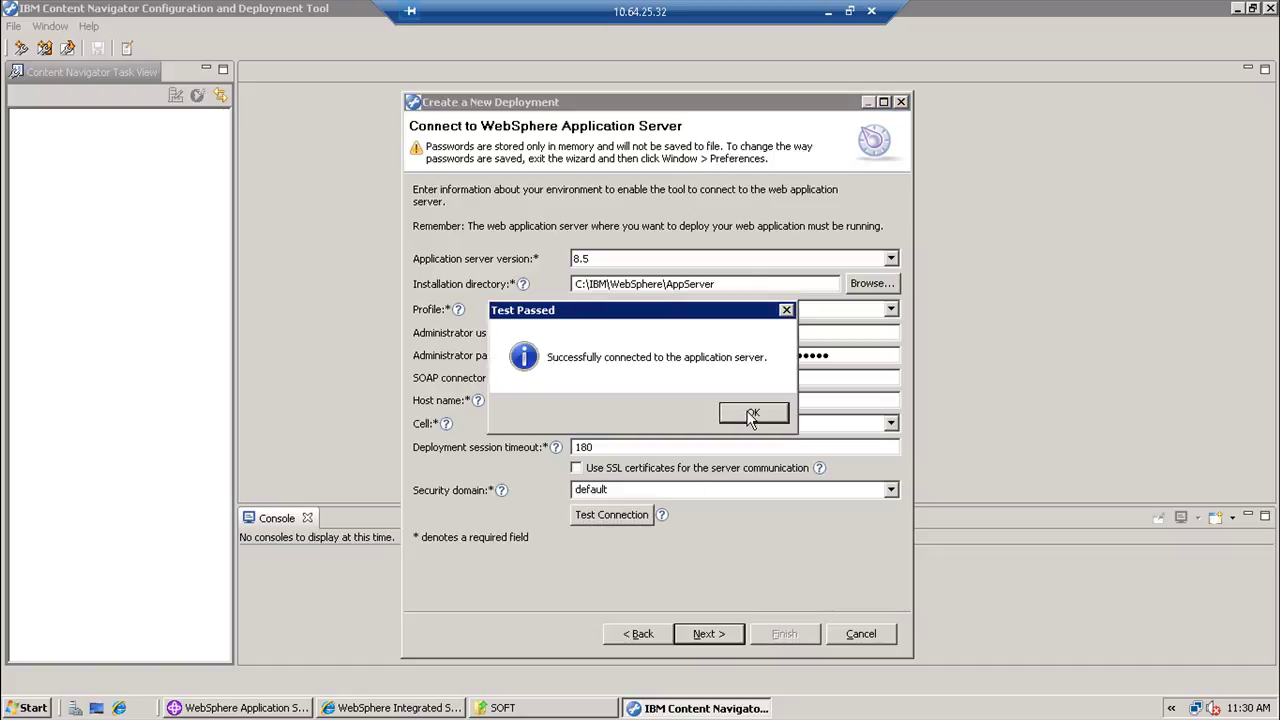
pyautogui.click(752, 413)
pyautogui.click(716, 636)
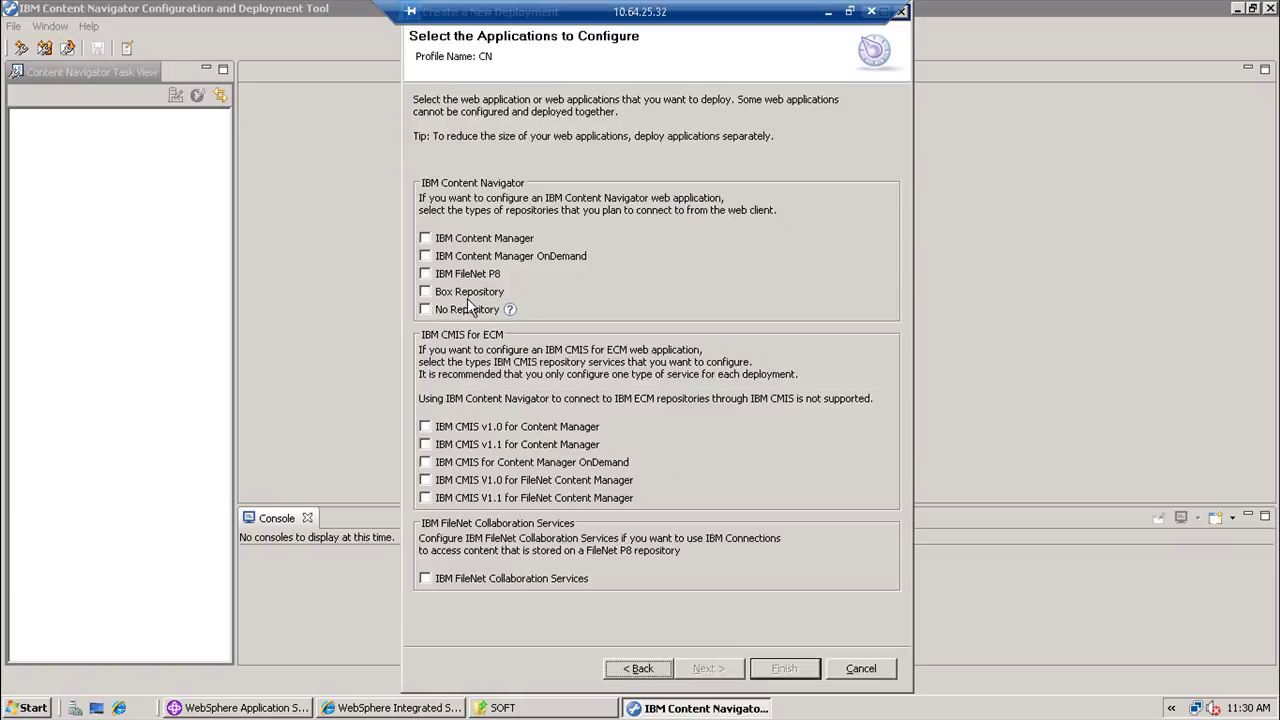
# - Choose IBM FileNet P8 as the repository type and switch to advanced manual configuration
pyautogui.click(460, 276)
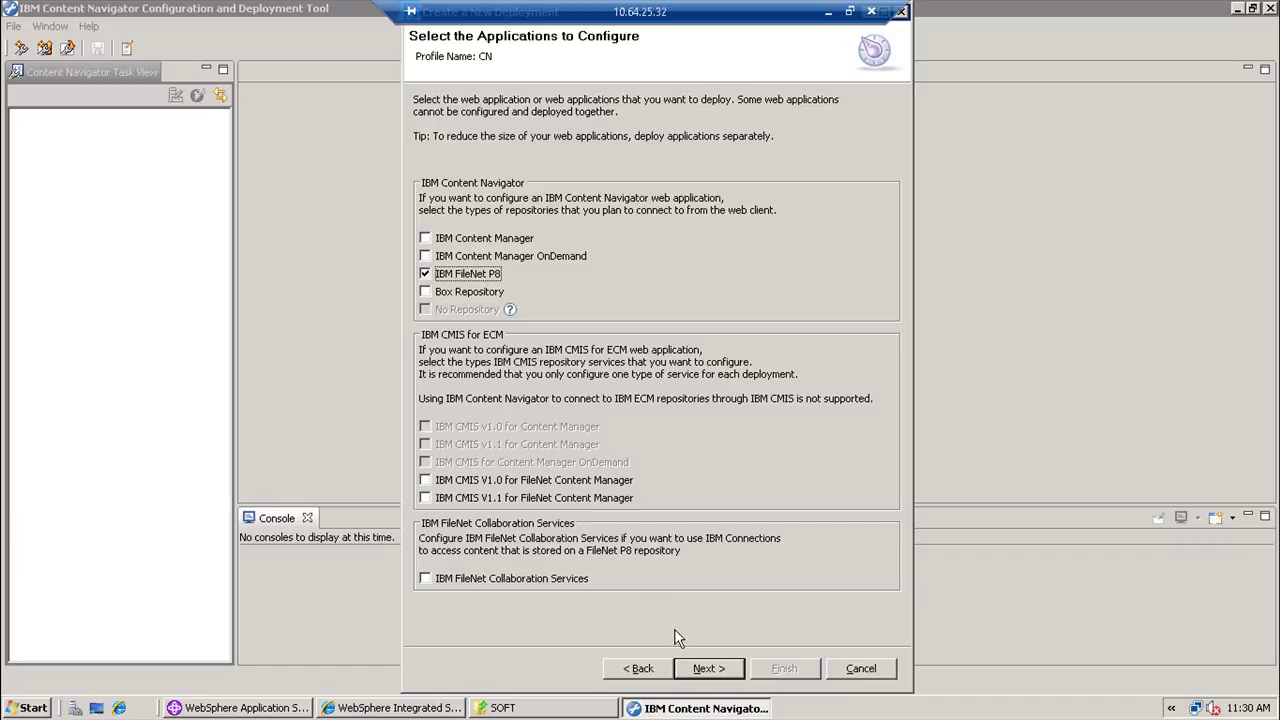
pyautogui.click(705, 668)
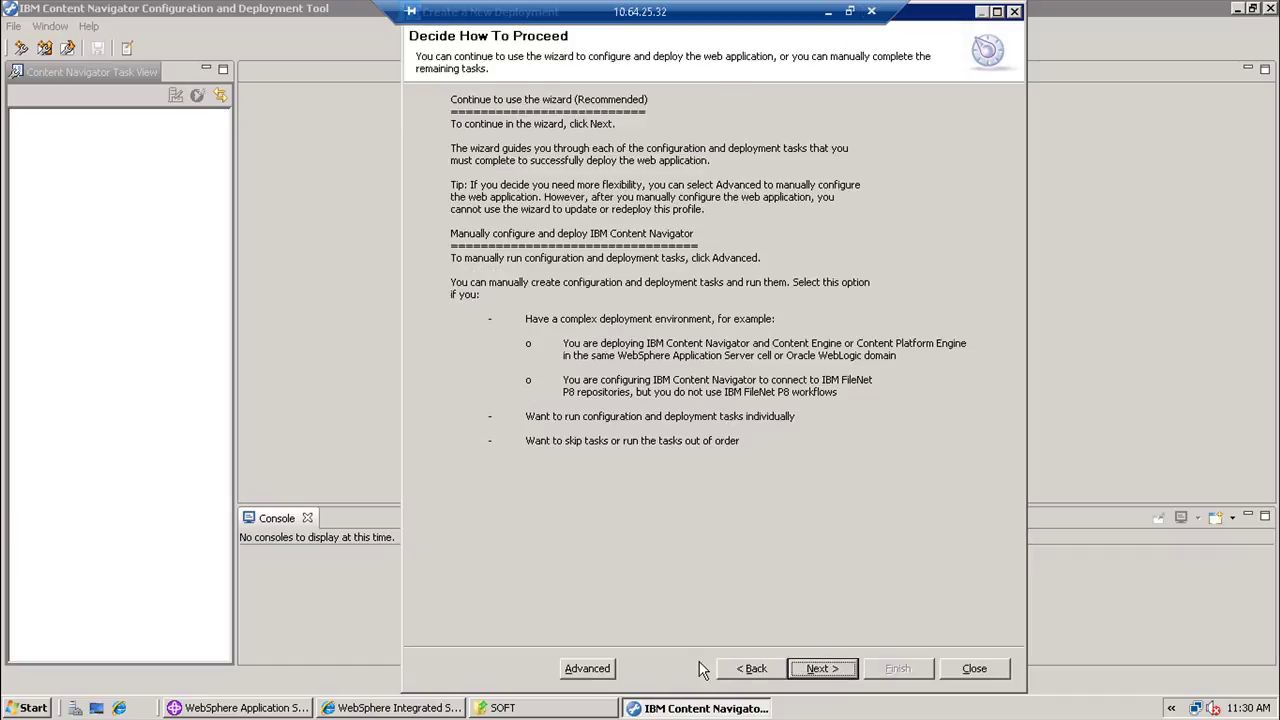
pyautogui.click(611, 668)
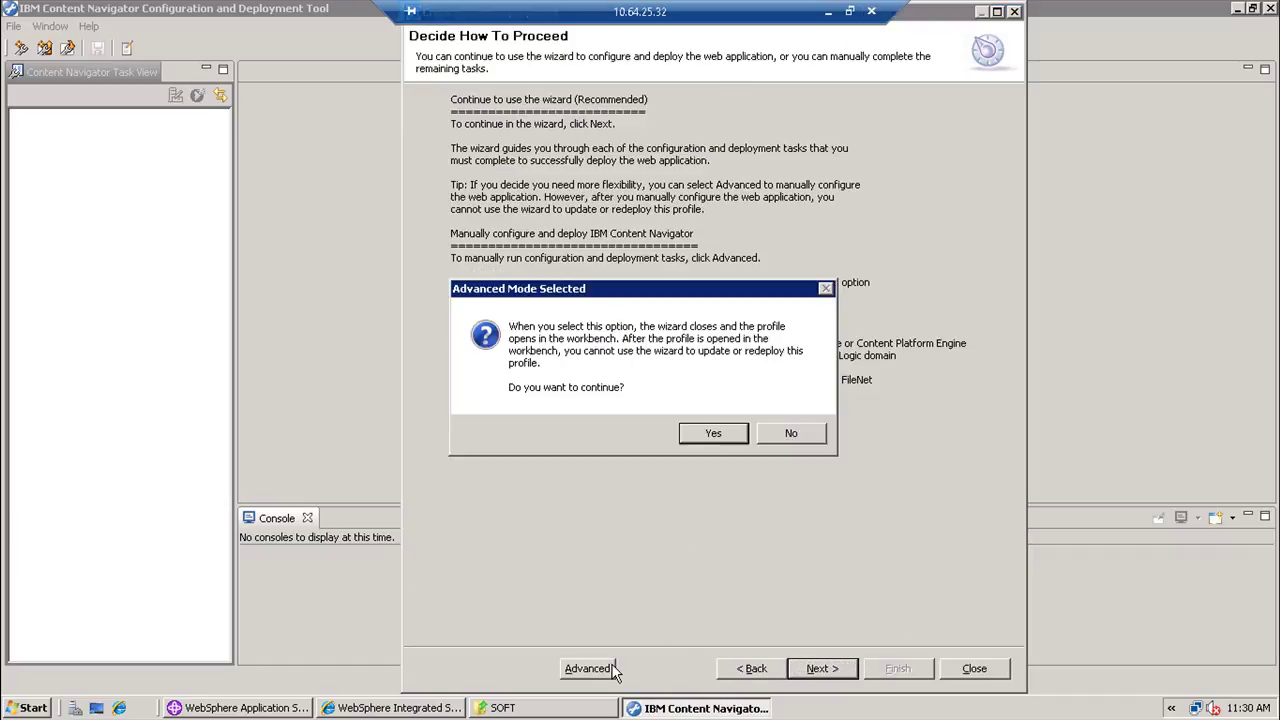
pyautogui.click(721, 441)
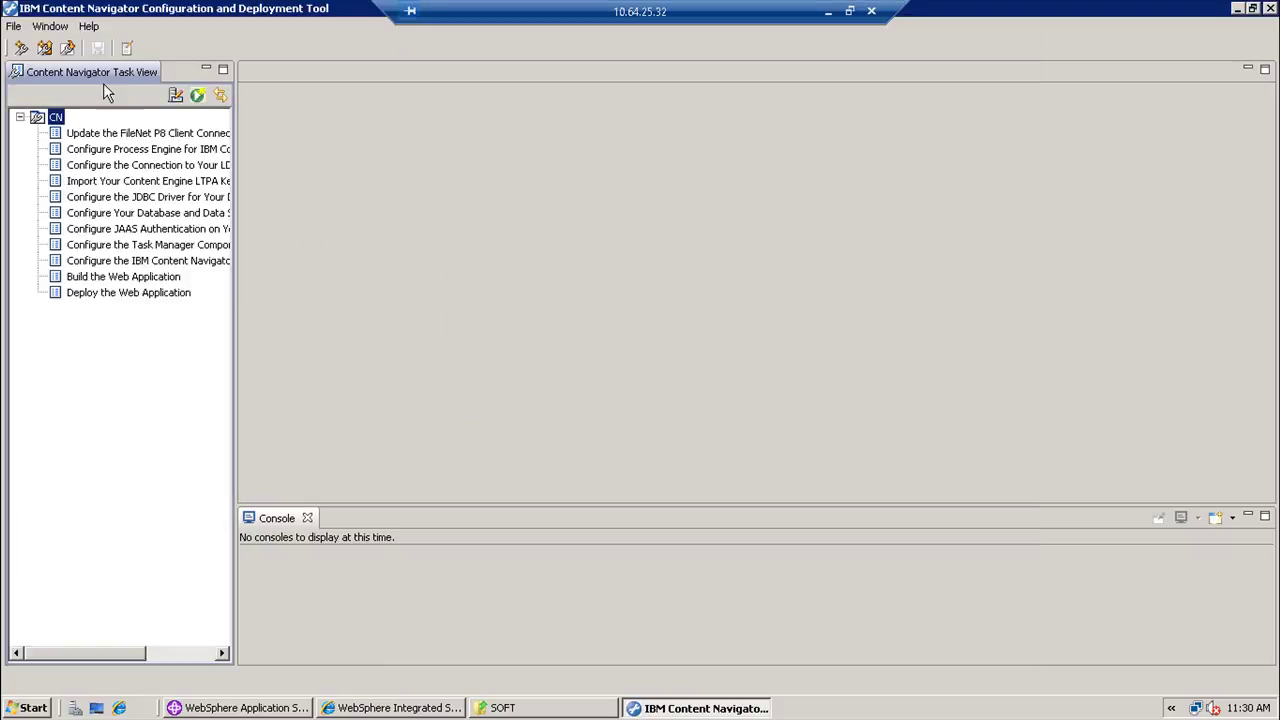
# - Enable 'Save all passwords to file' in the Preferences
pyautogui.click(55, 30)
pyautogui.click(79, 80)
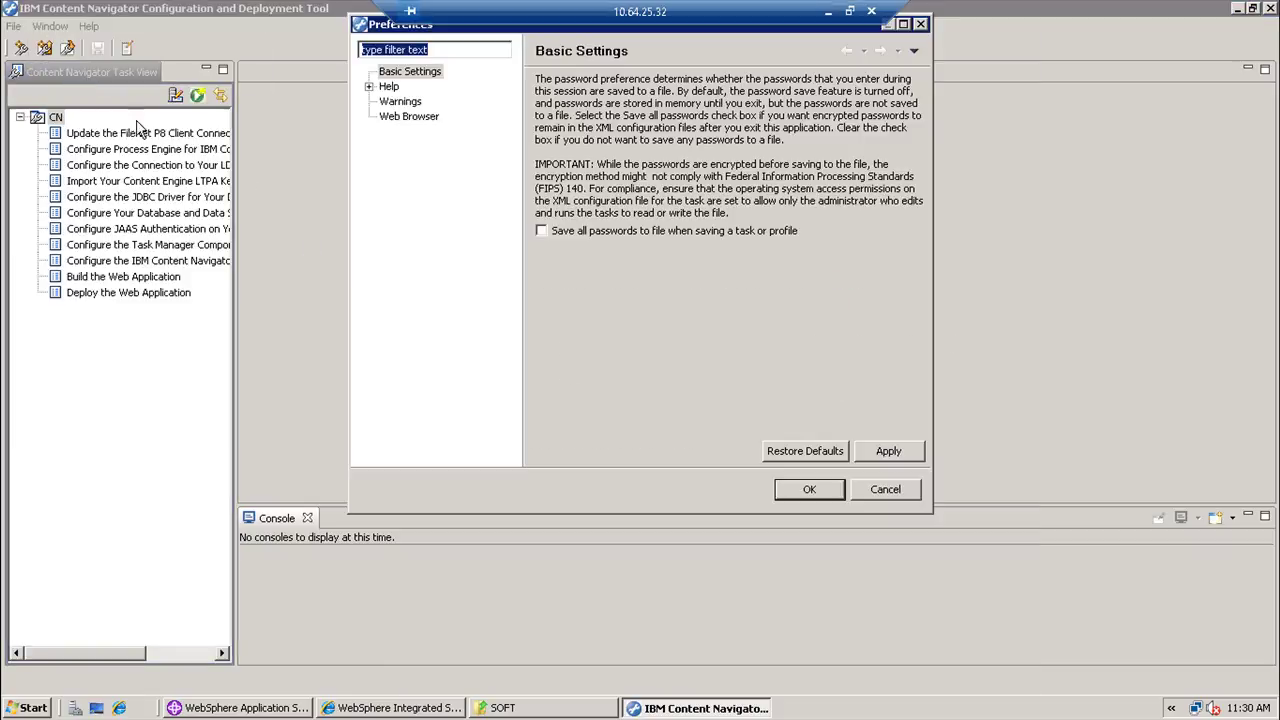
pyautogui.click(602, 233)
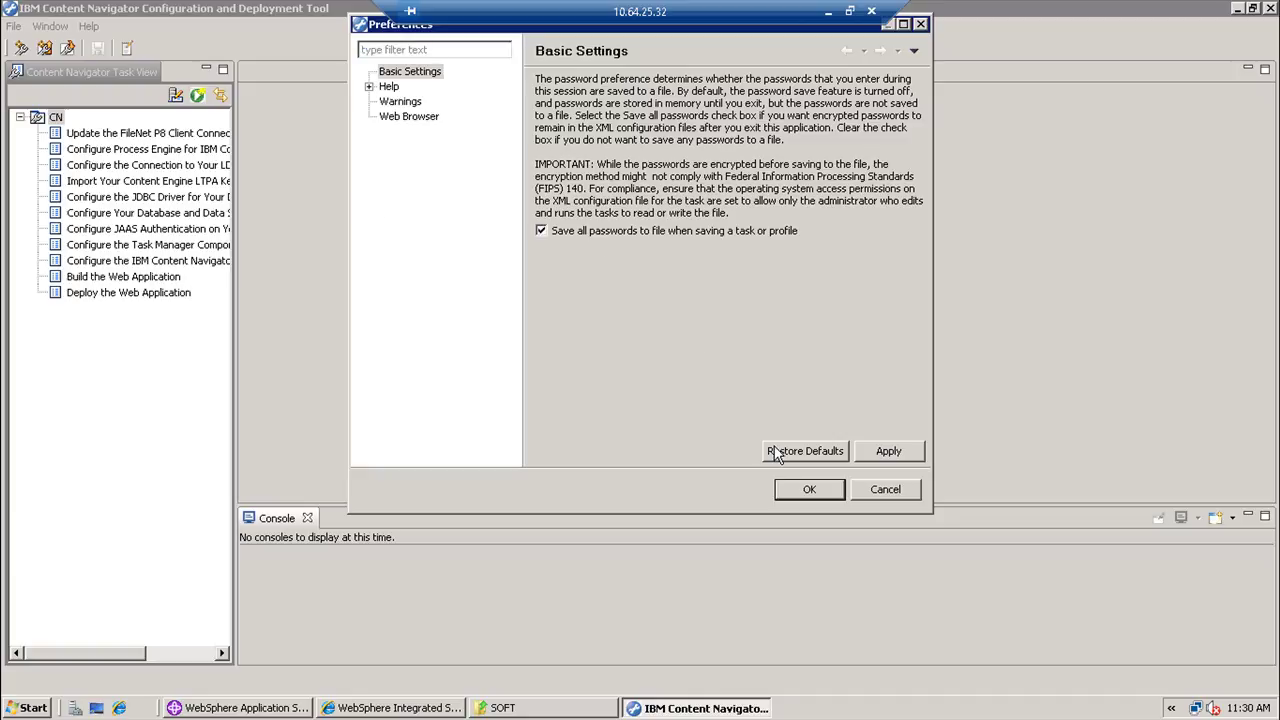
pyautogui.click(808, 489)
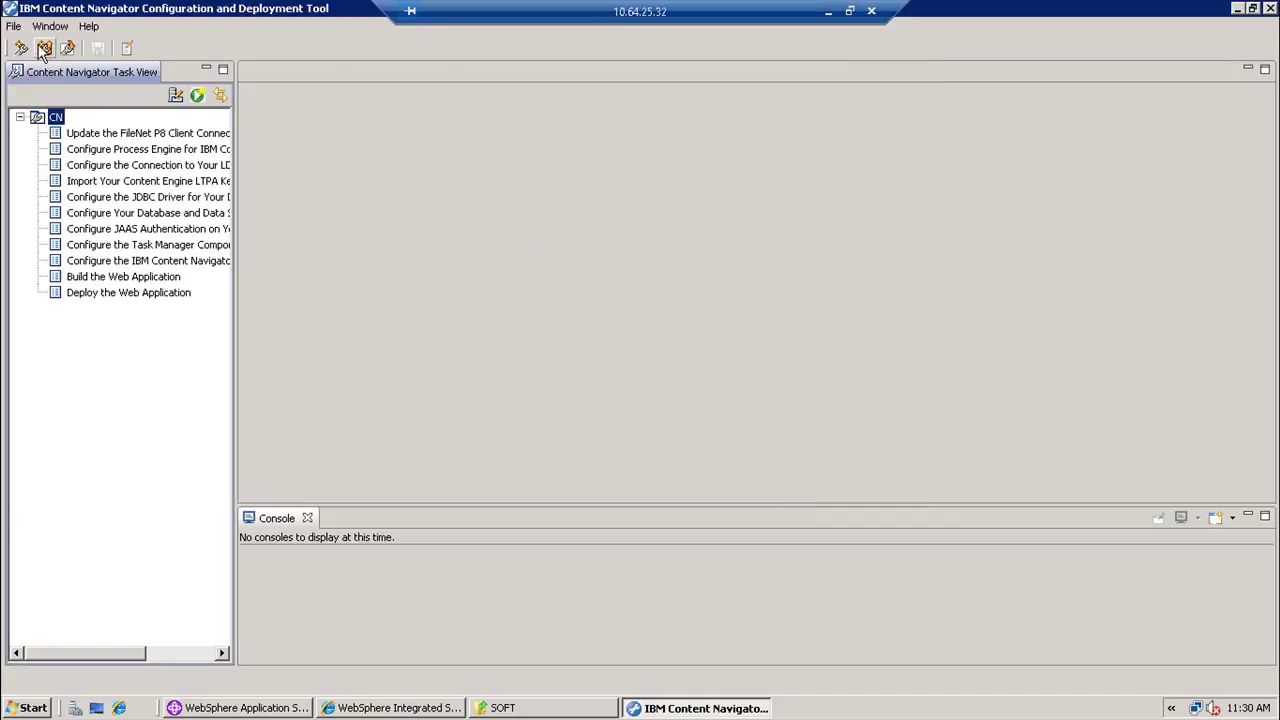
# - Accept the CN profile properties unchanged and open the Update the FileNet P8 Client Connector Files task
pyautogui.click(13, 28)
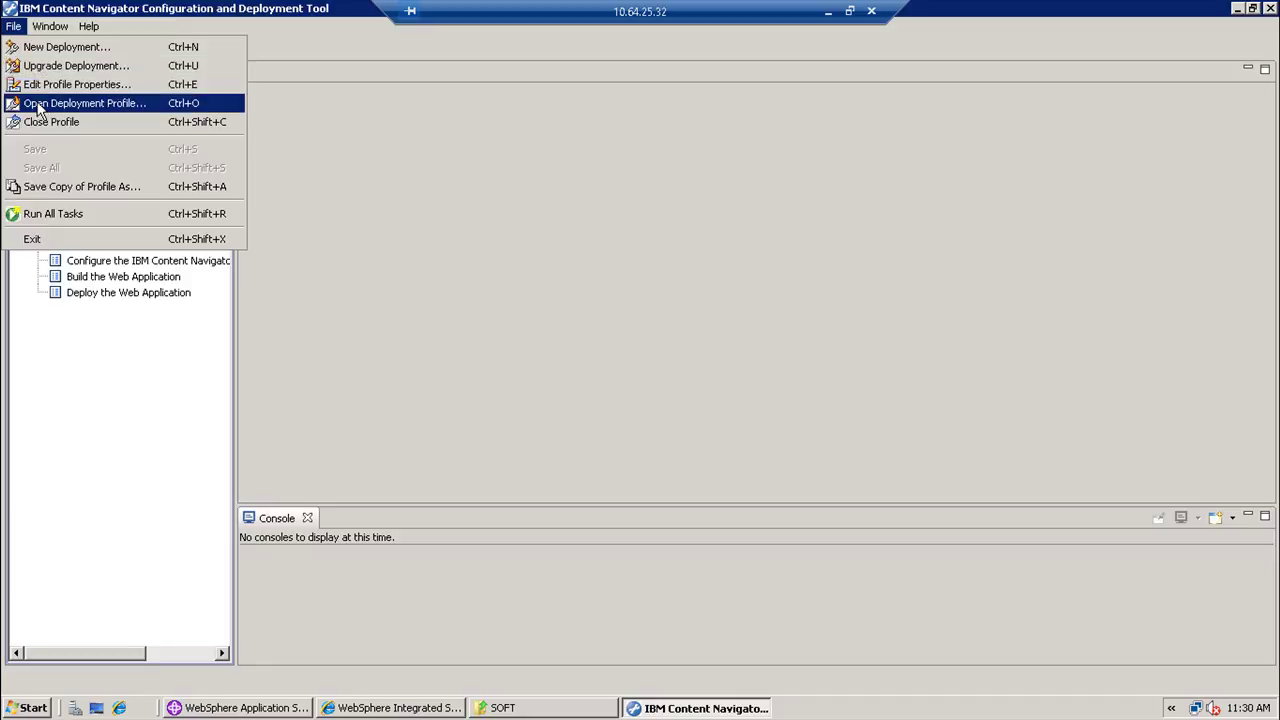
pyautogui.click(37, 89)
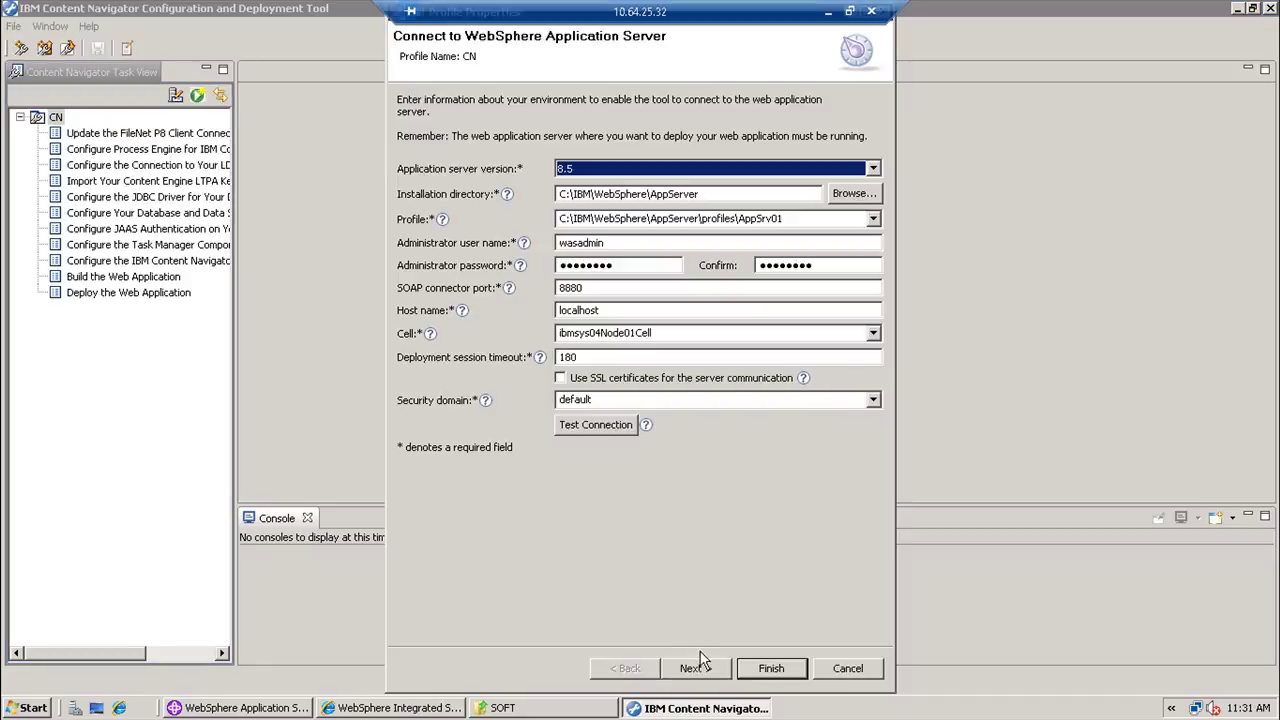
pyautogui.click(760, 668)
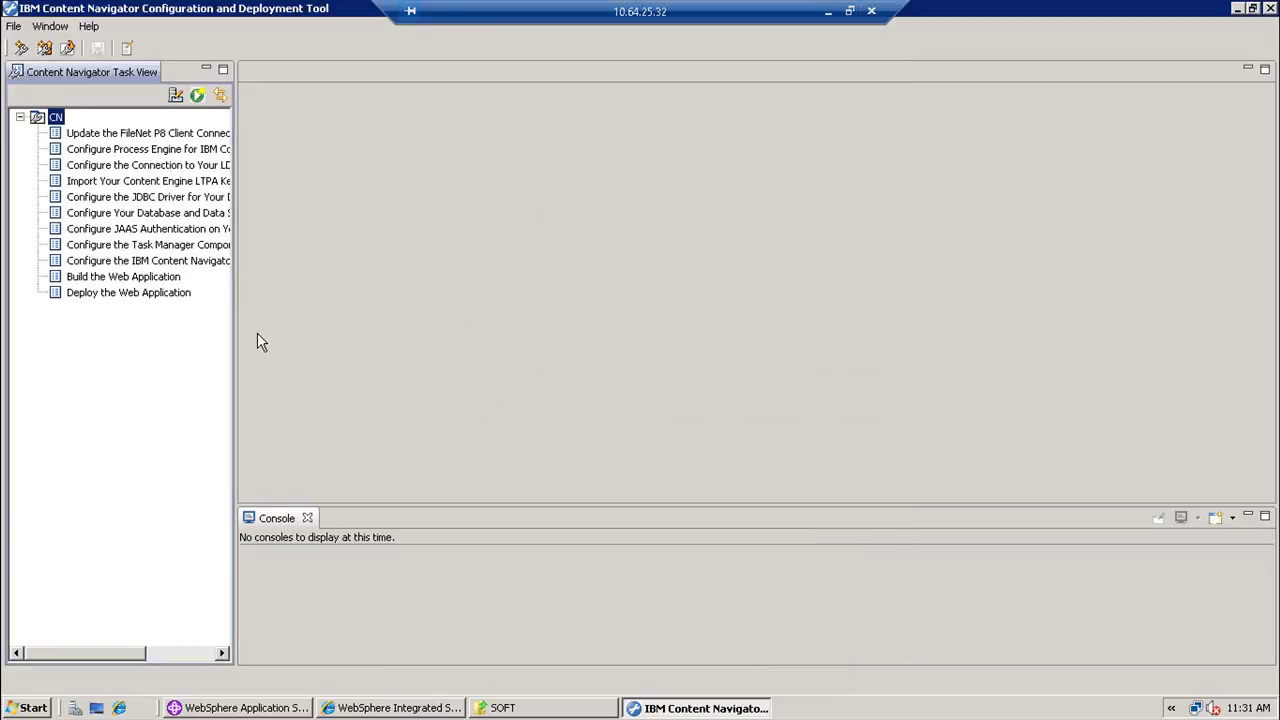
pyautogui.doubleClick(126, 138)
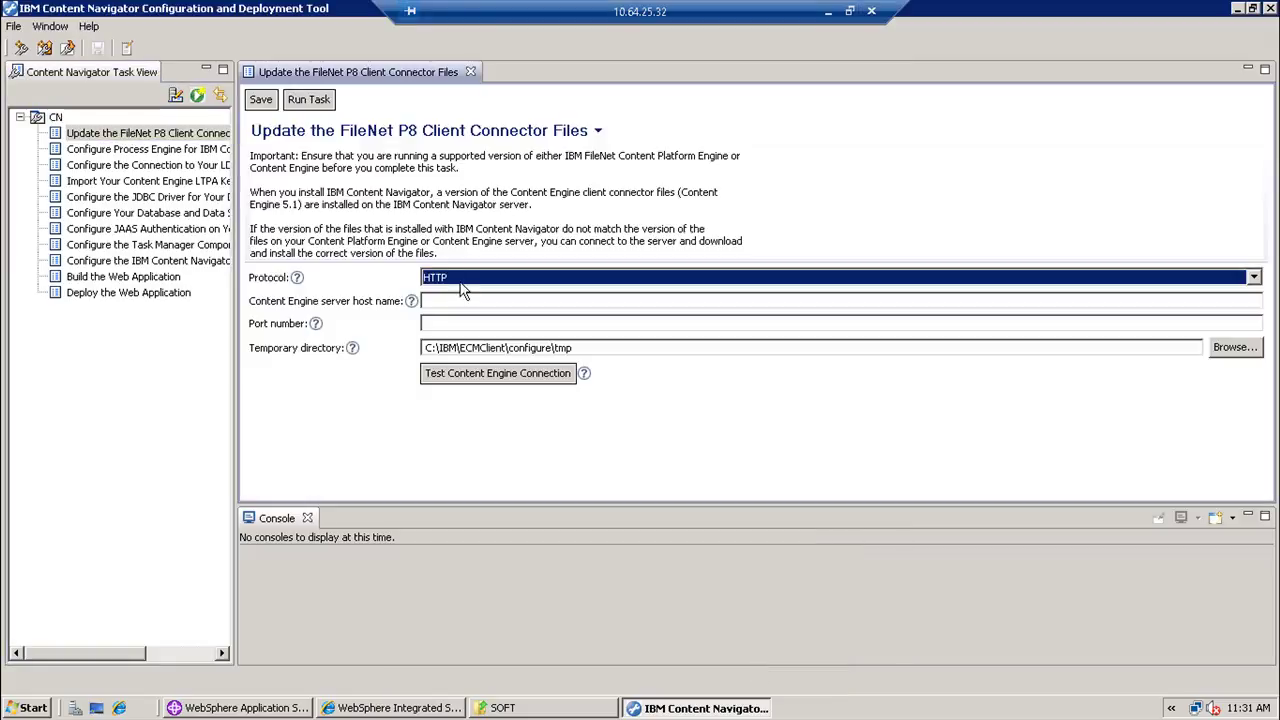
# - Point the client connector update at host 10.64.25.200, port 9080, and confirm the connection test succeeds
pyautogui.click(461, 300)
pyautogui.write('1')
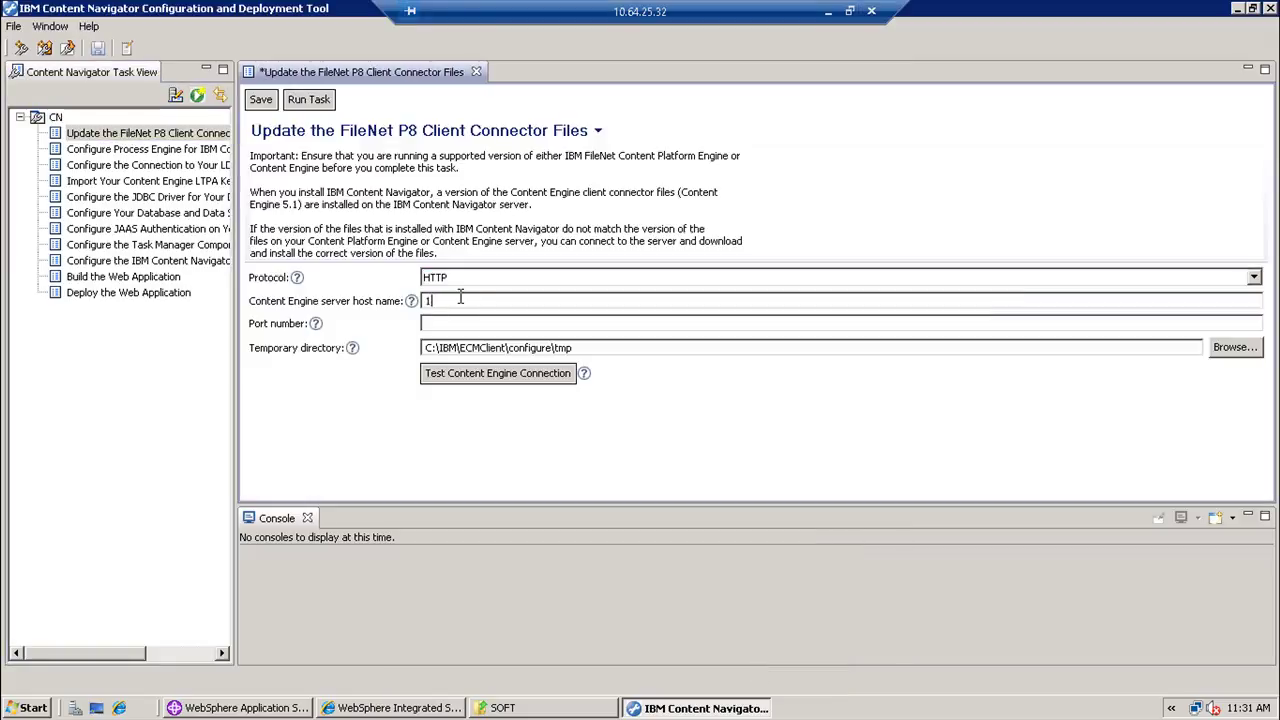
pyautogui.write('0.64.25.200')
pyautogui.click(425, 323)
pyautogui.write('9080')
pyautogui.press('Tab')
pyautogui.click(494, 376)
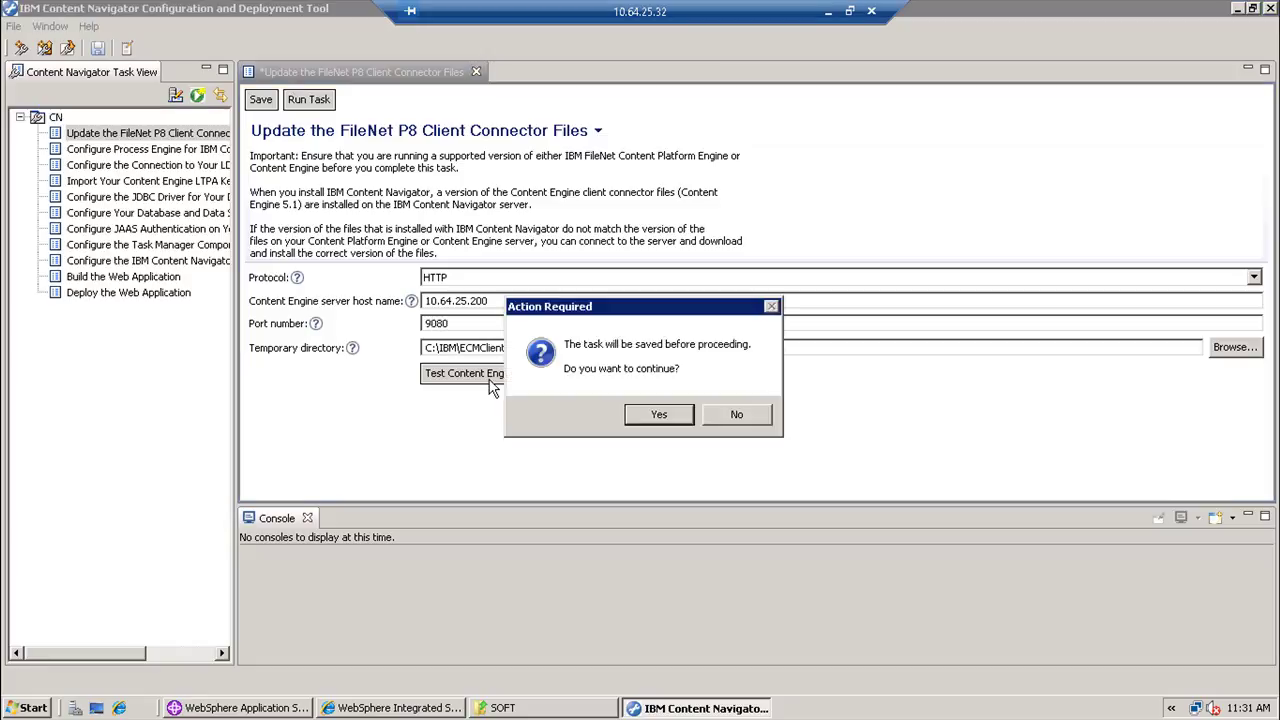
pyautogui.click(636, 416)
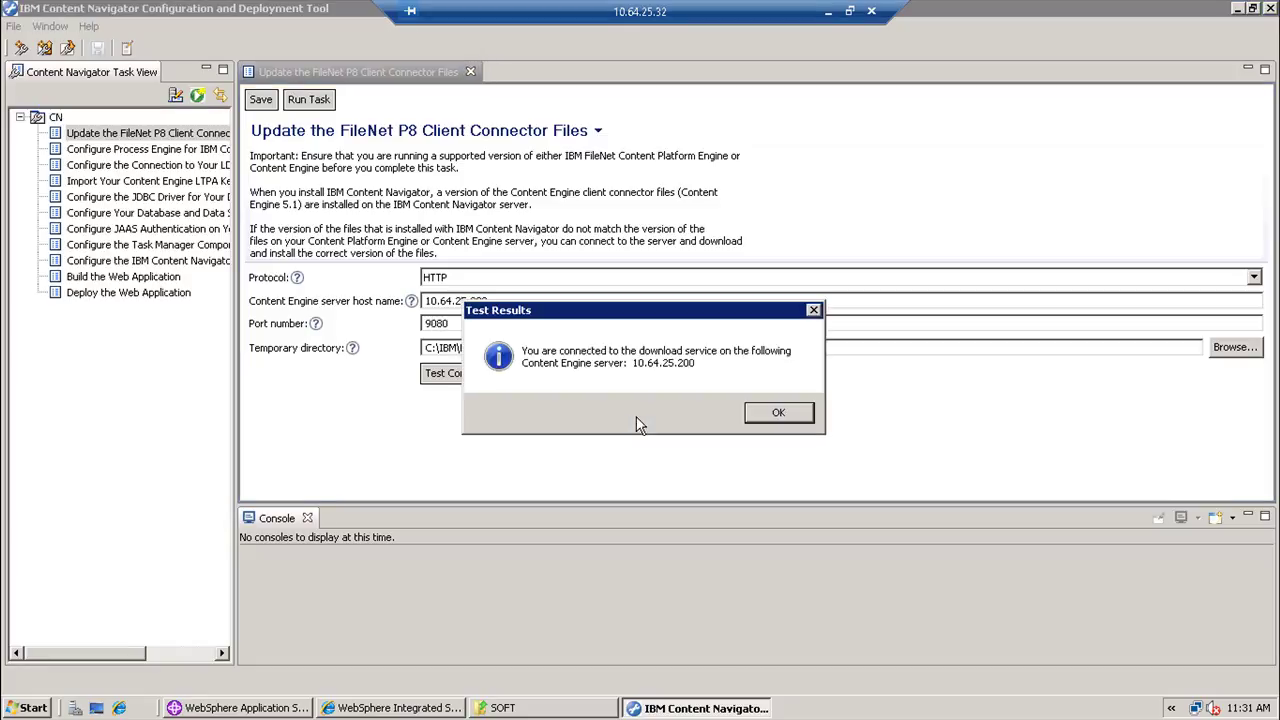
pyautogui.click(772, 418)
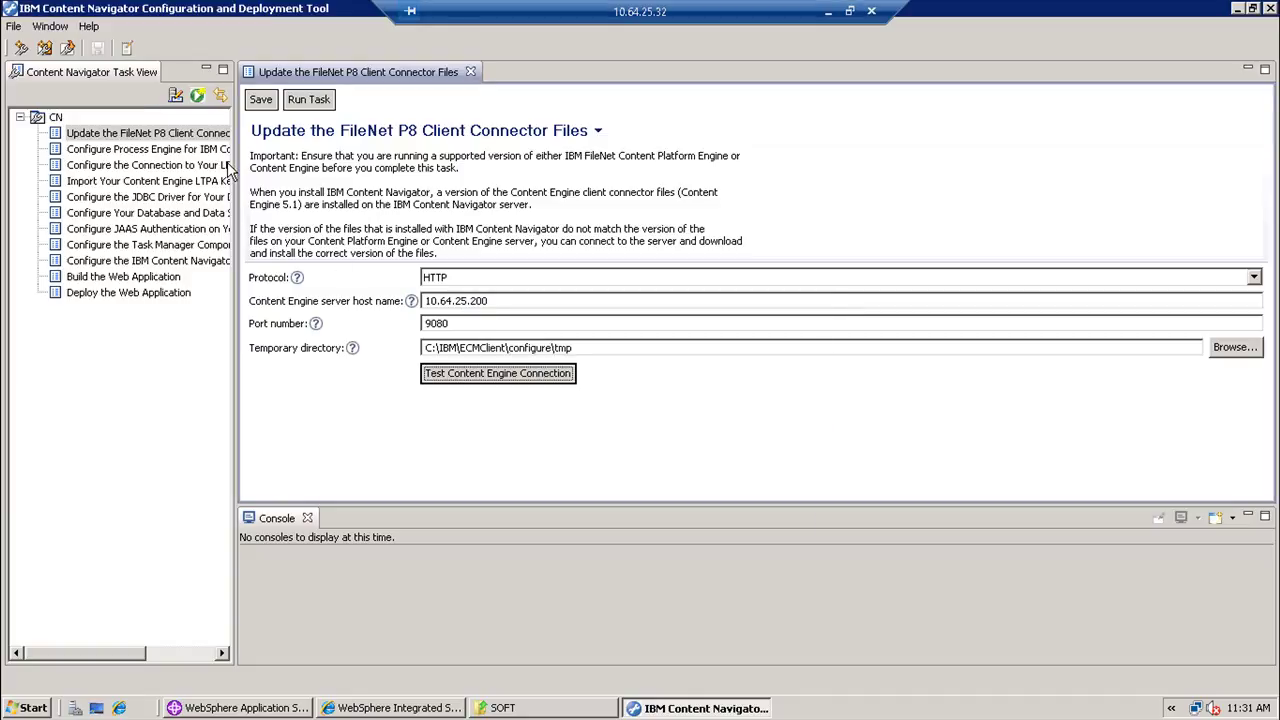
# - Run the client connector files update and close the tool for the requested restart
pyautogui.click(300, 102)
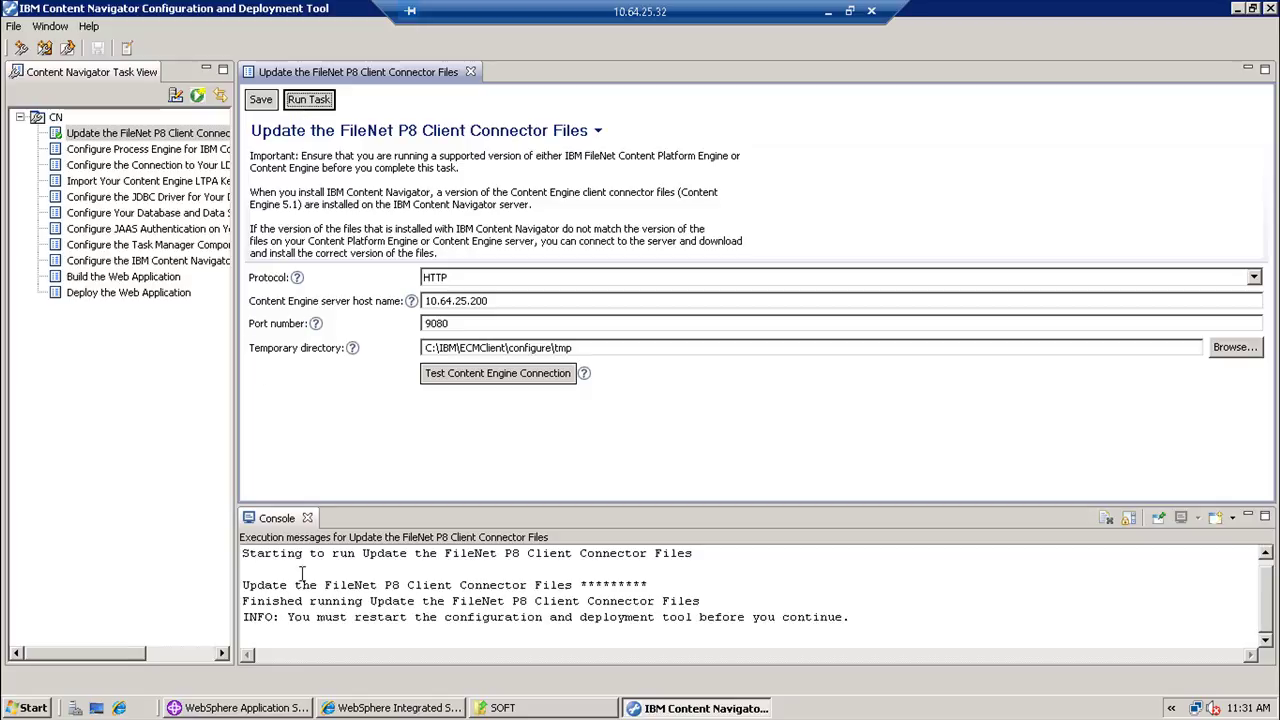
pyautogui.moveTo(290, 617); pyautogui.dragTo(590, 650)
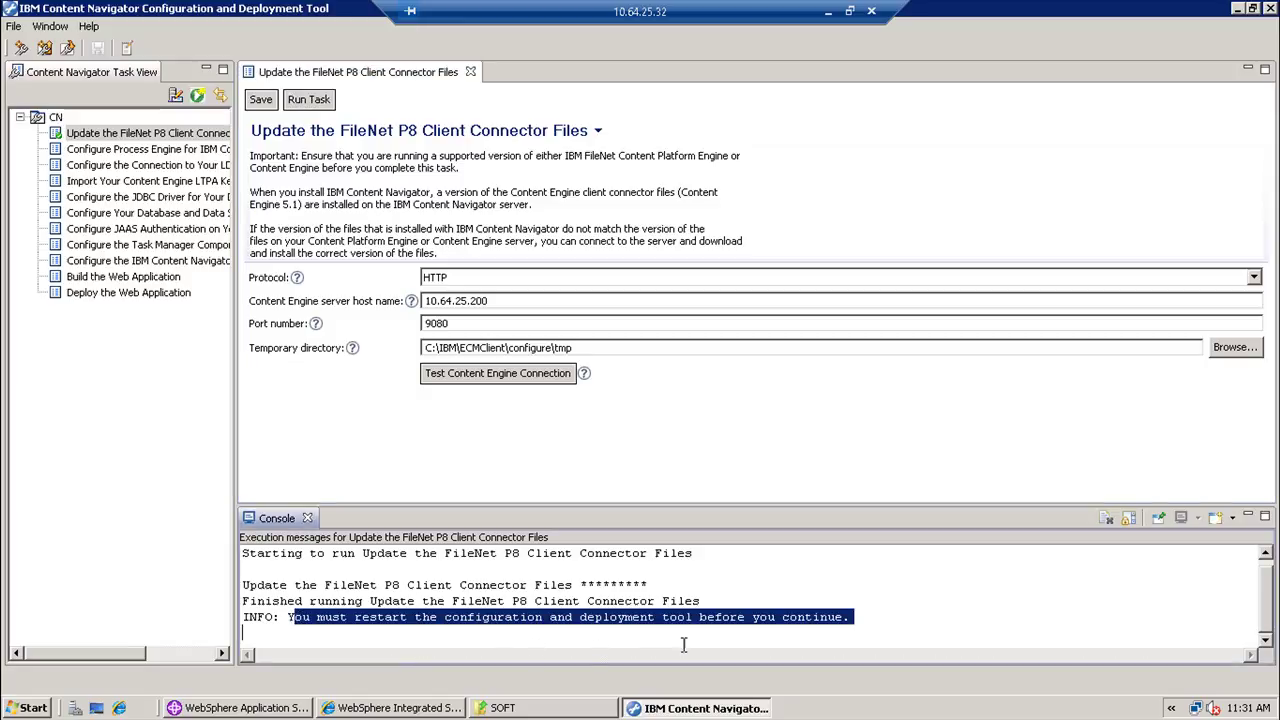
pyautogui.click(1270, 8)
# - Relaunch the Content Navigator configuration tool and dismiss its Welcome page
pyautogui.press('super')
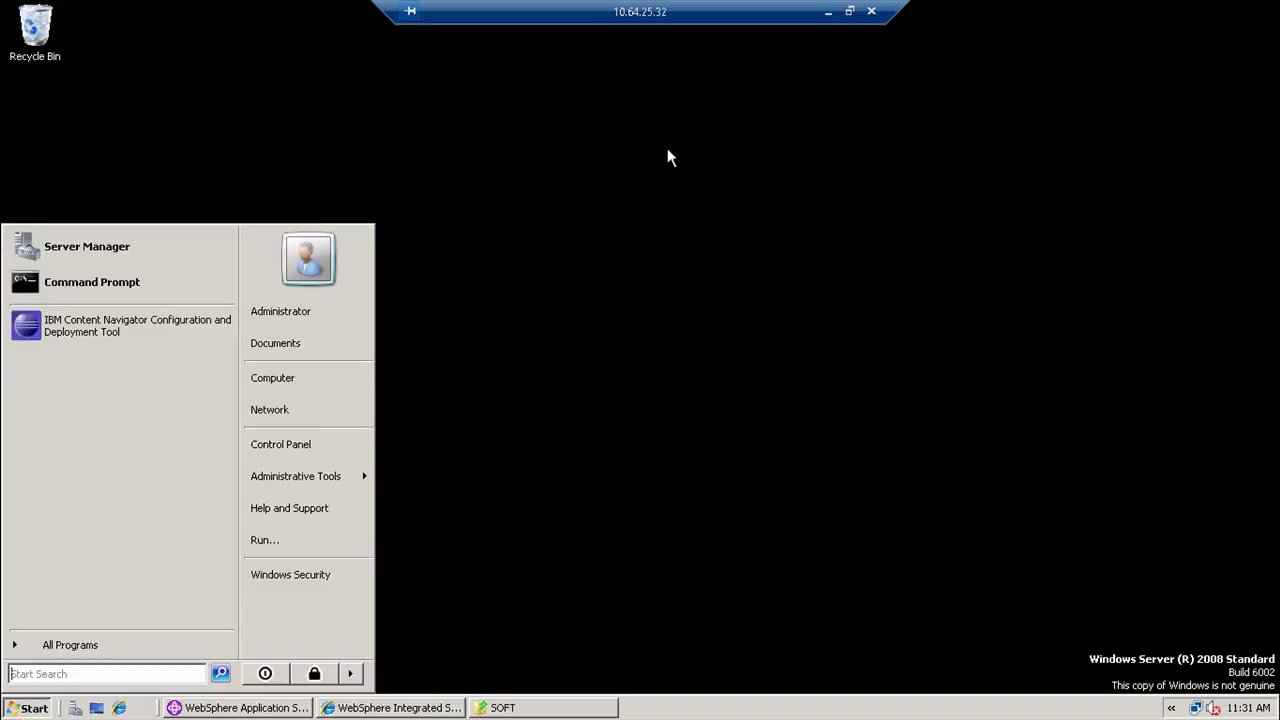
pyautogui.click(180, 326)
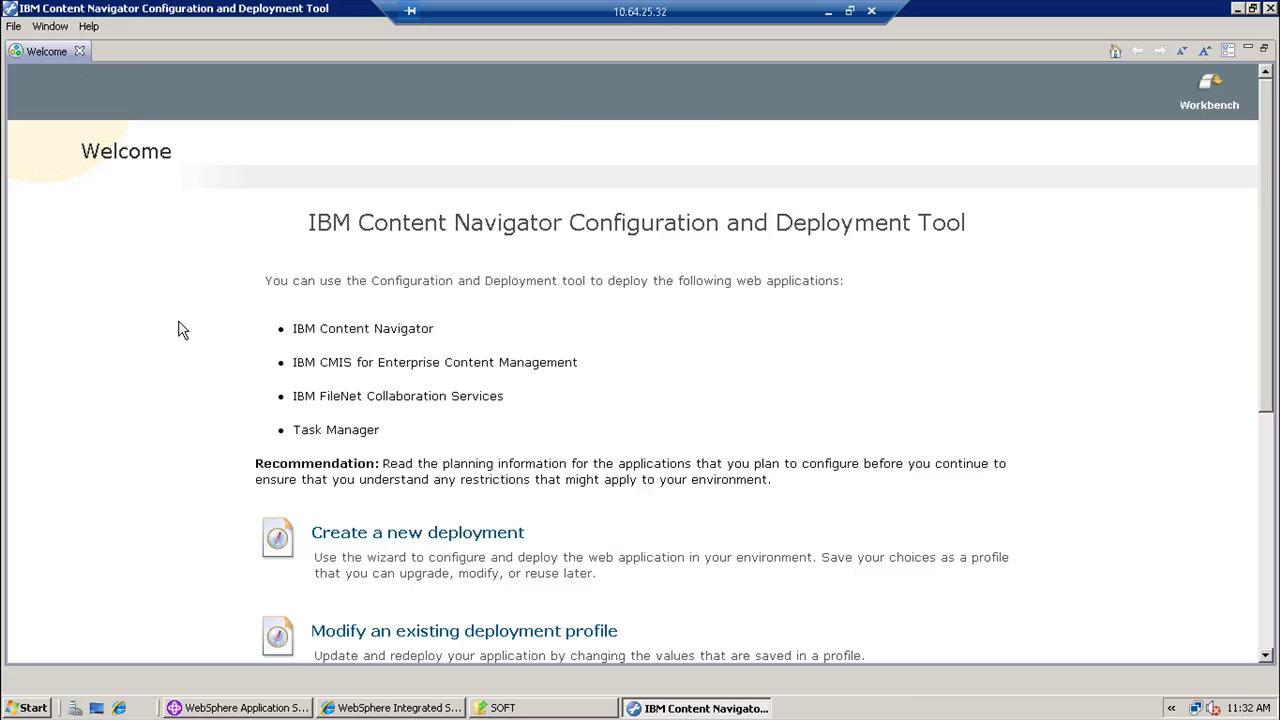
pyautogui.click(80, 51)
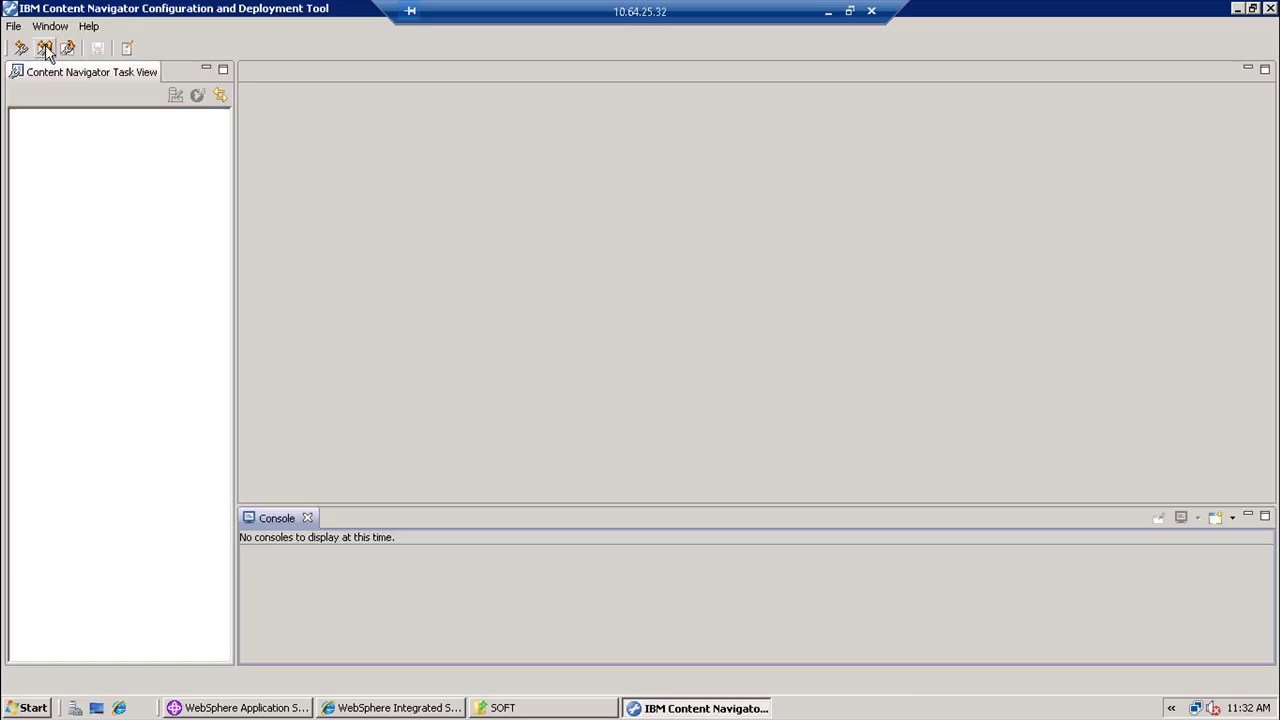
# - Open the CN.cfgp deployment profile from the CN folder, keeping the FileNet P8 selection
pyautogui.click(14, 26)
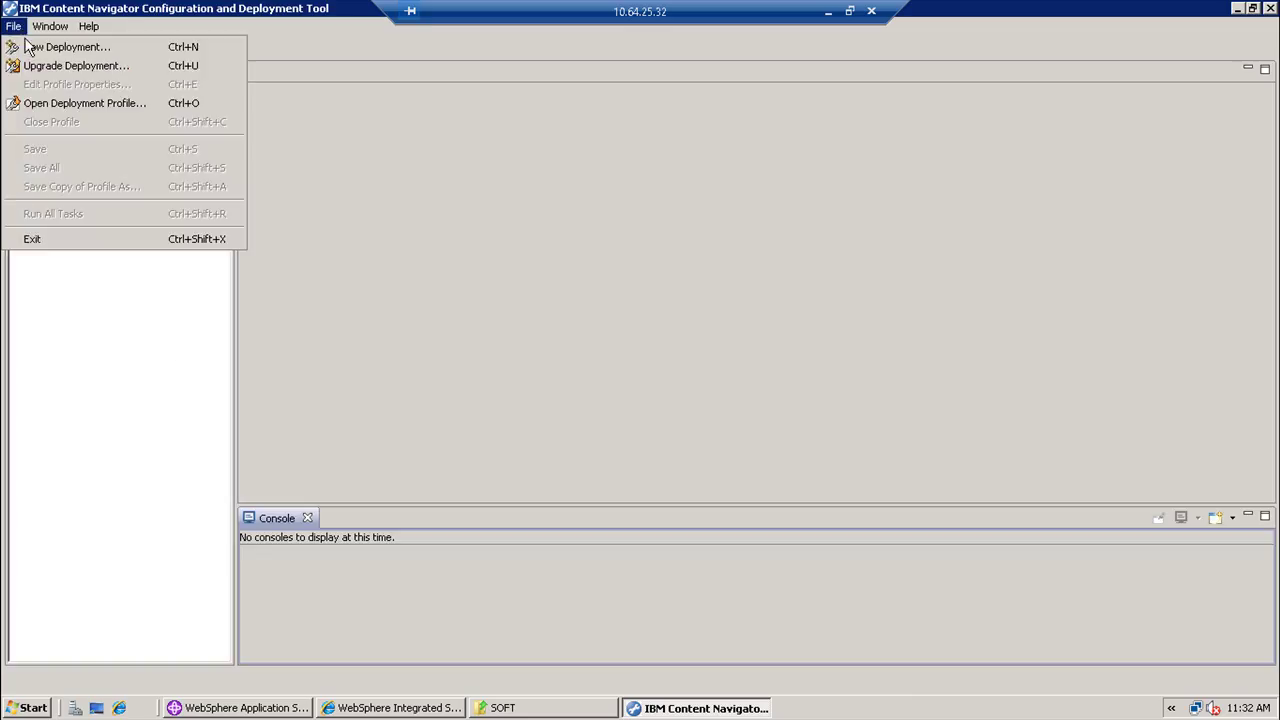
pyautogui.click(43, 103)
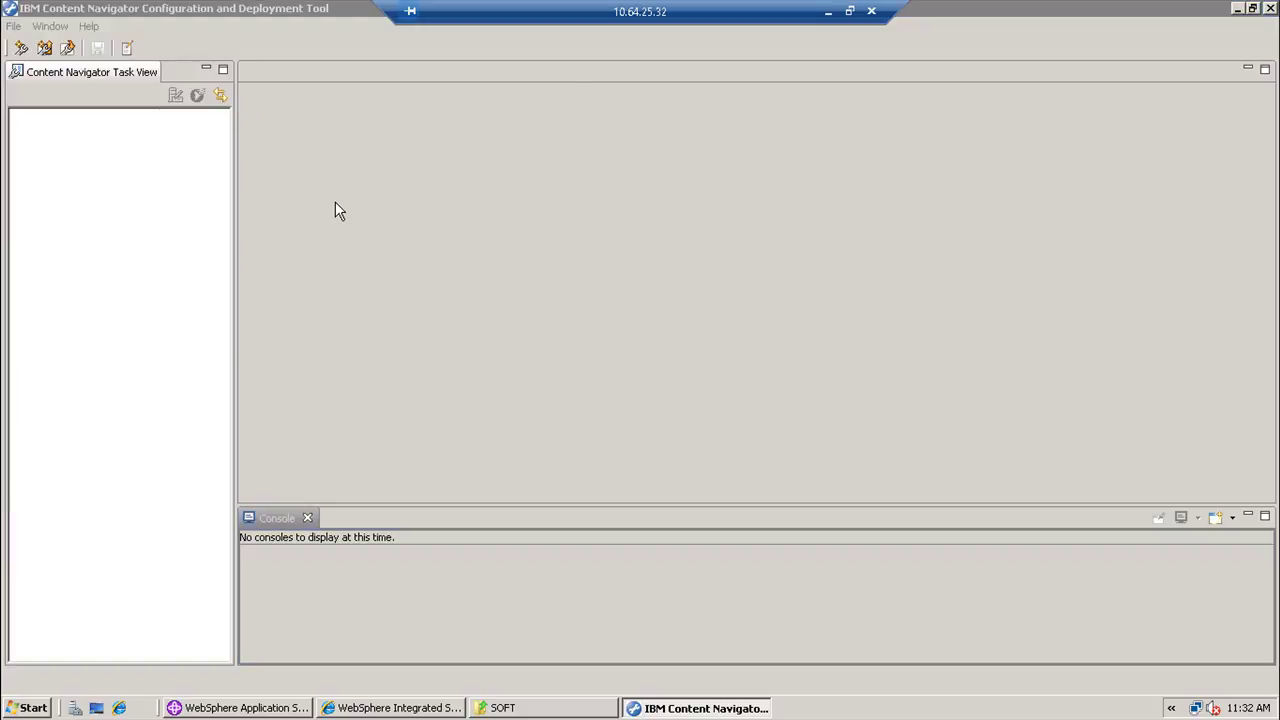
pyautogui.doubleClick(197, 165)
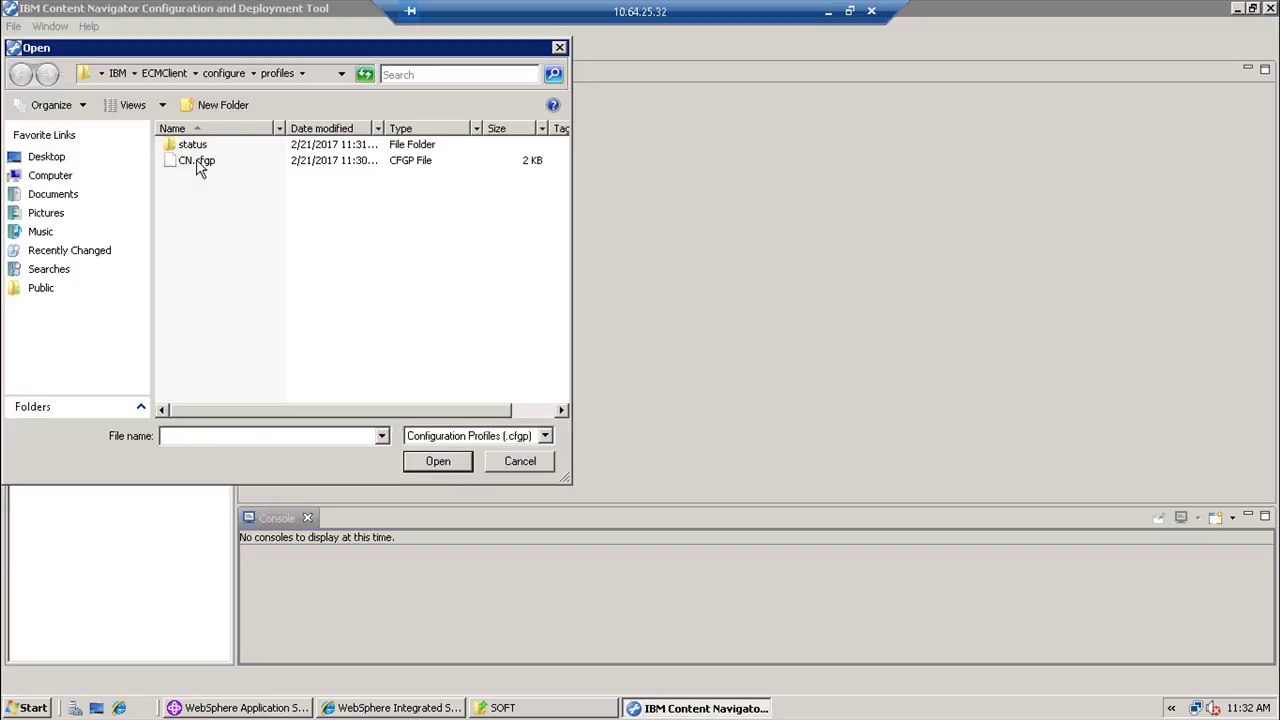
pyautogui.doubleClick(197, 163)
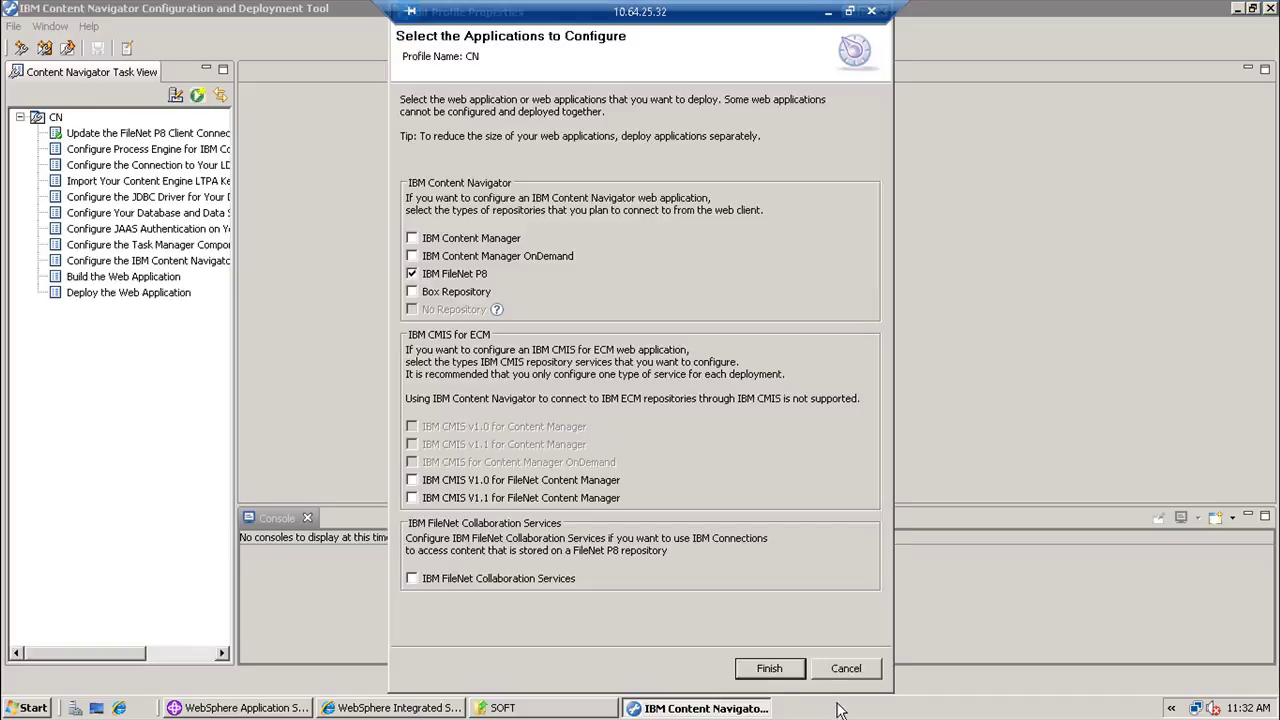
pyautogui.click(770, 668)
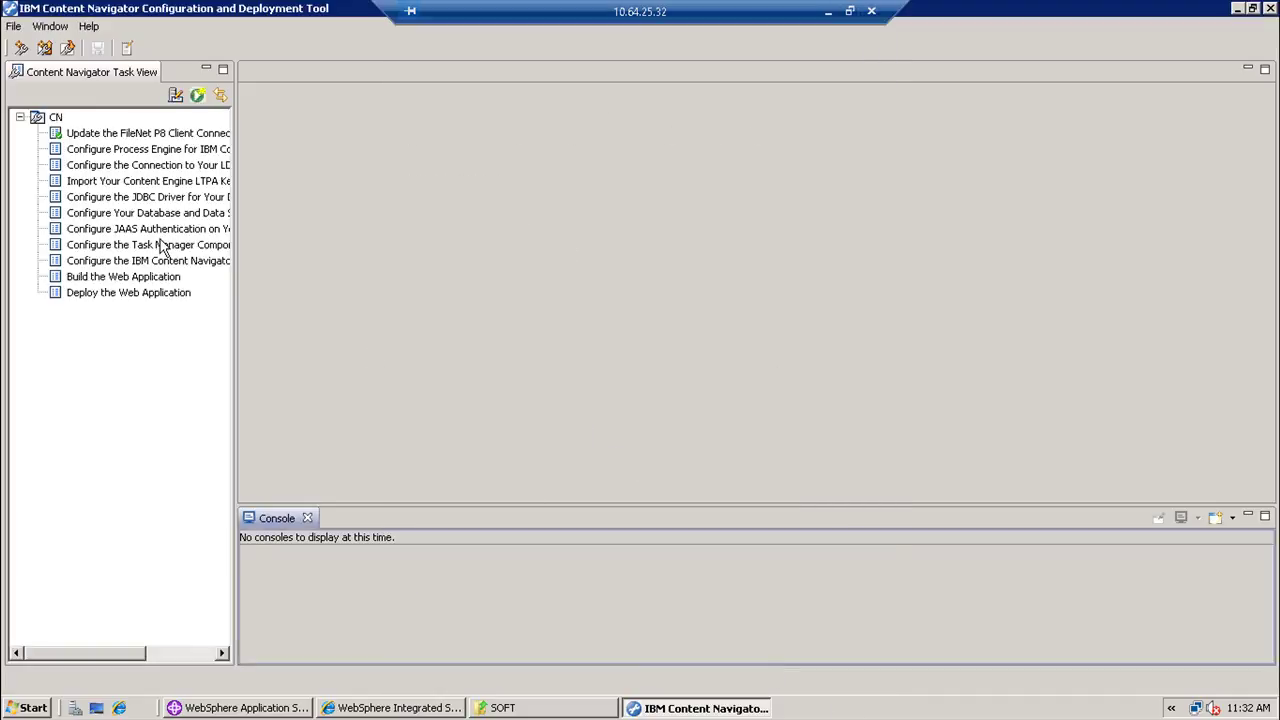
# - In Configure Process Engine, enter port 9080, administrator p8admin and the confirmed administrator password
pyautogui.click(72, 146)
pyautogui.doubleClick(72, 146)
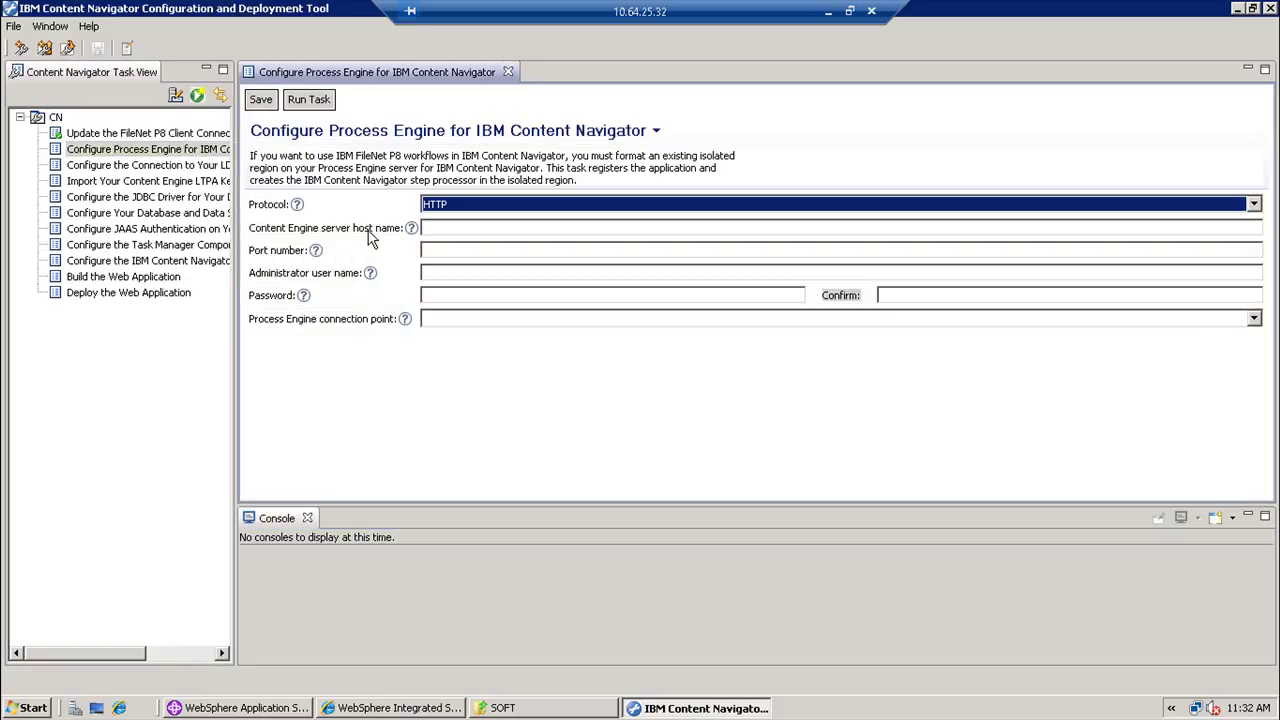
pyautogui.click(477, 250)
pyautogui.write('9080')
pyautogui.click(475, 272)
pyautogui.write('p8admin')
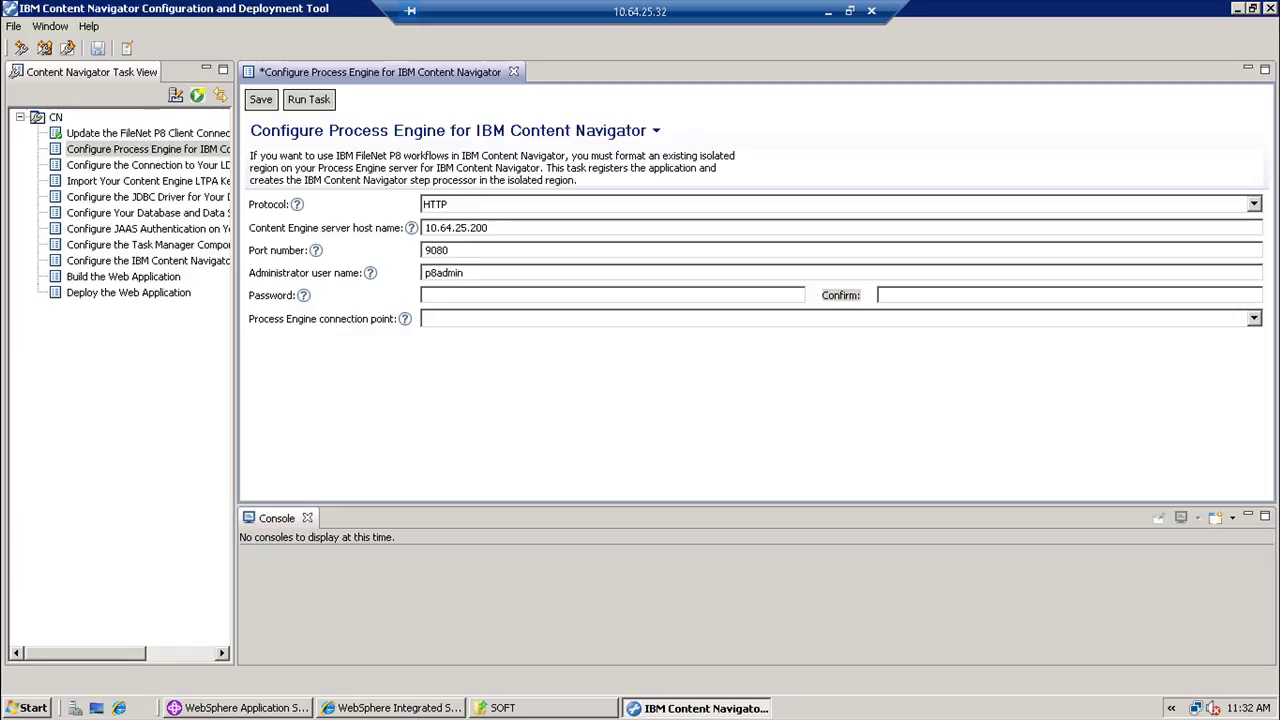
pyautogui.press('Tab')
pyautogui.write('Password1')
pyautogui.press('Tab')
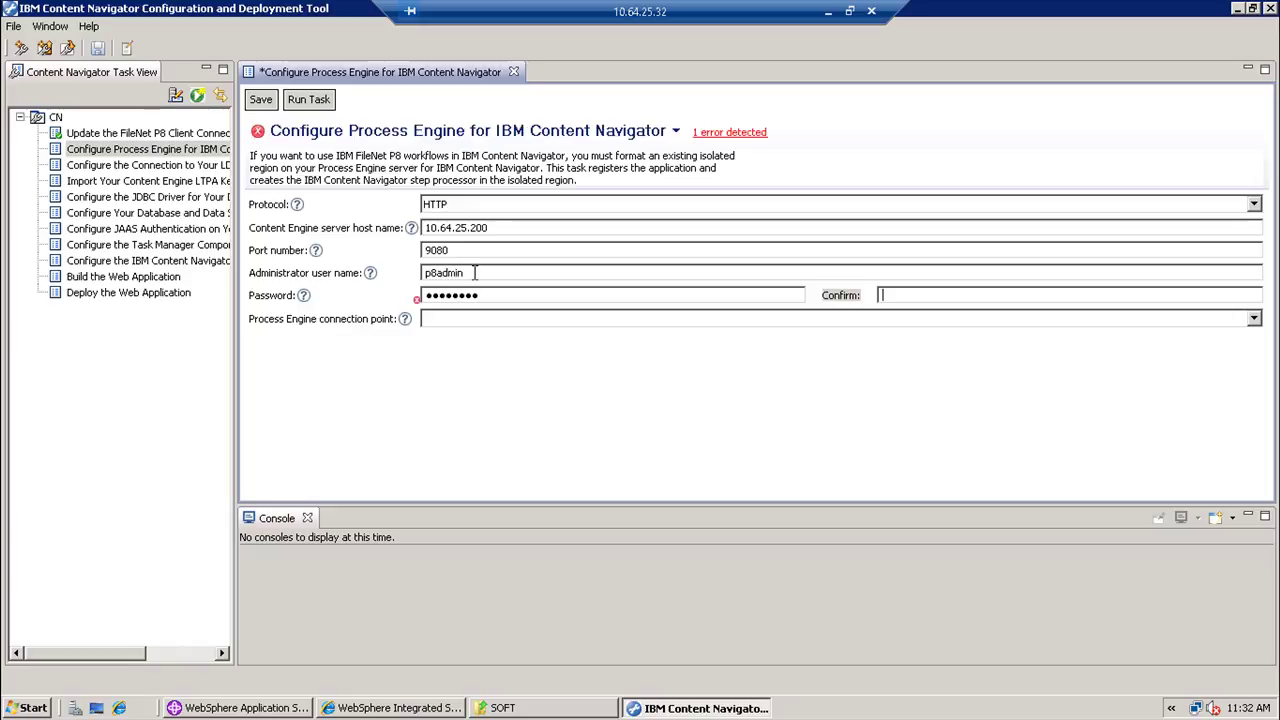
pyautogui.write('Password1')
# - Choose OS1 as the connection point, then save and run the Process Engine task
pyautogui.click(1254, 320)
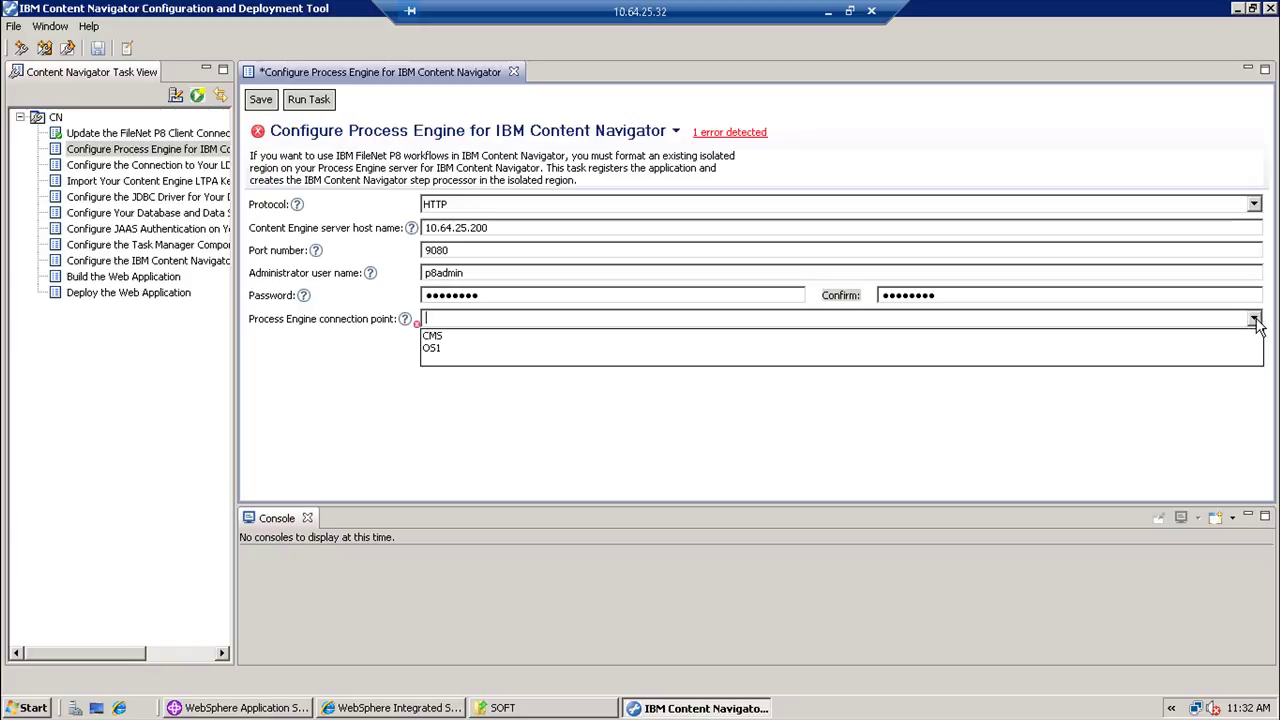
pyautogui.click(608, 357)
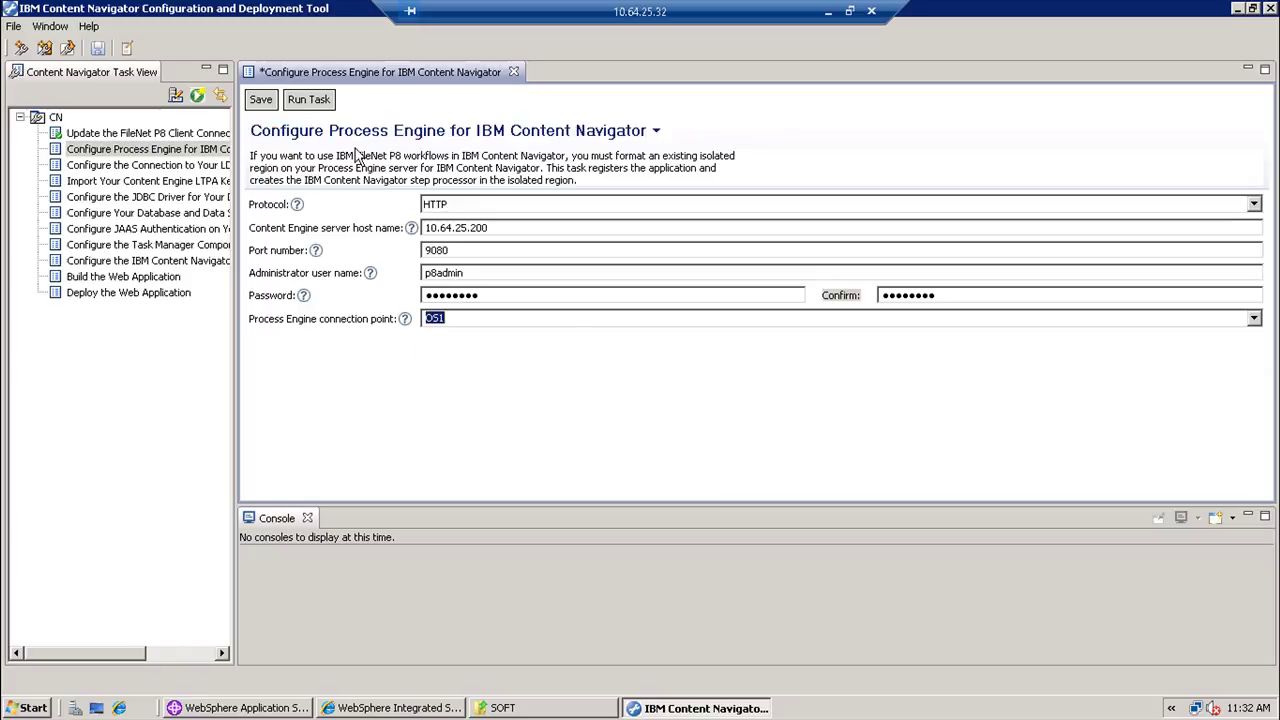
pyautogui.click(261, 102)
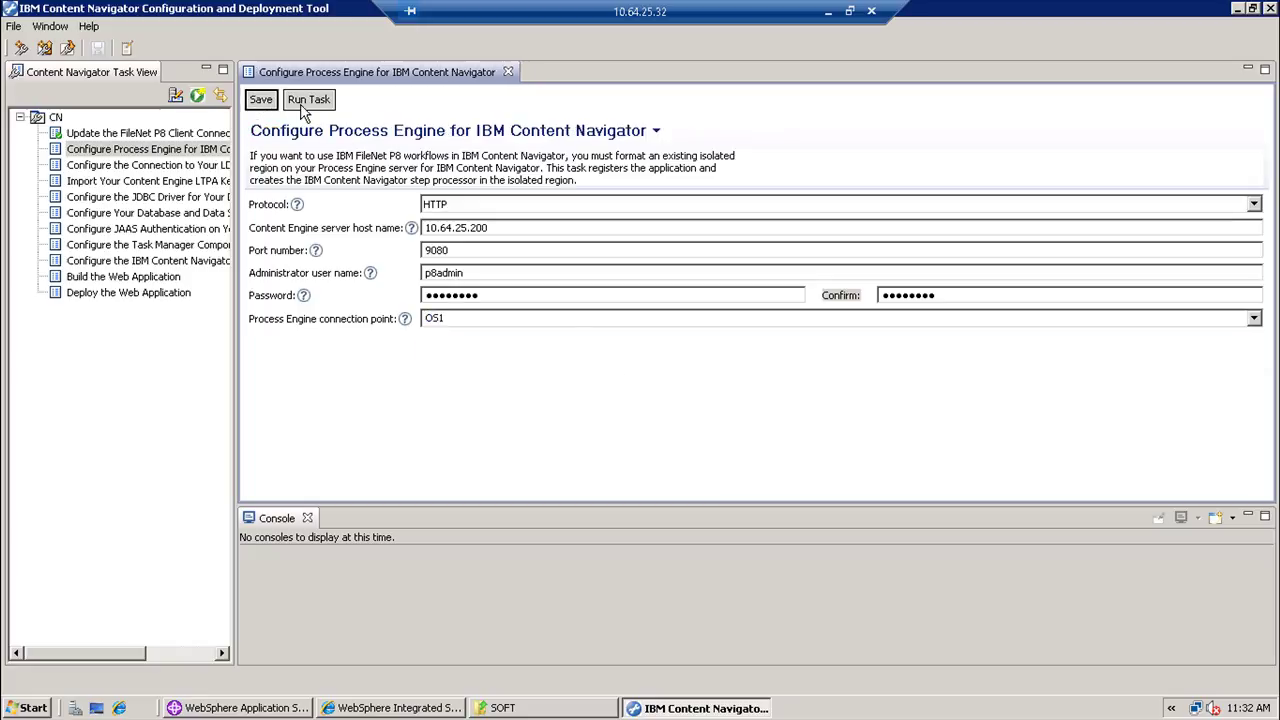
pyautogui.click(308, 100)
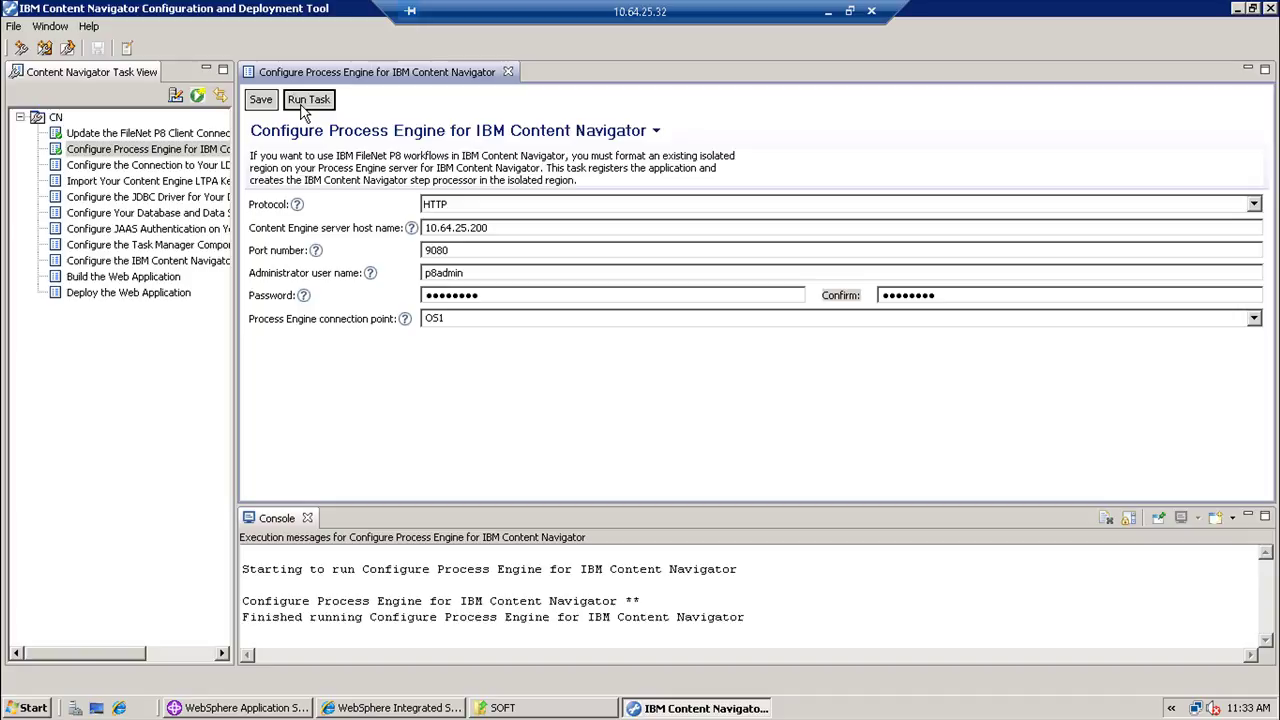
# - In the LTPA key import task, enter key file c:\soft\tocn and its confirmed password
pyautogui.doubleClick(181, 165)
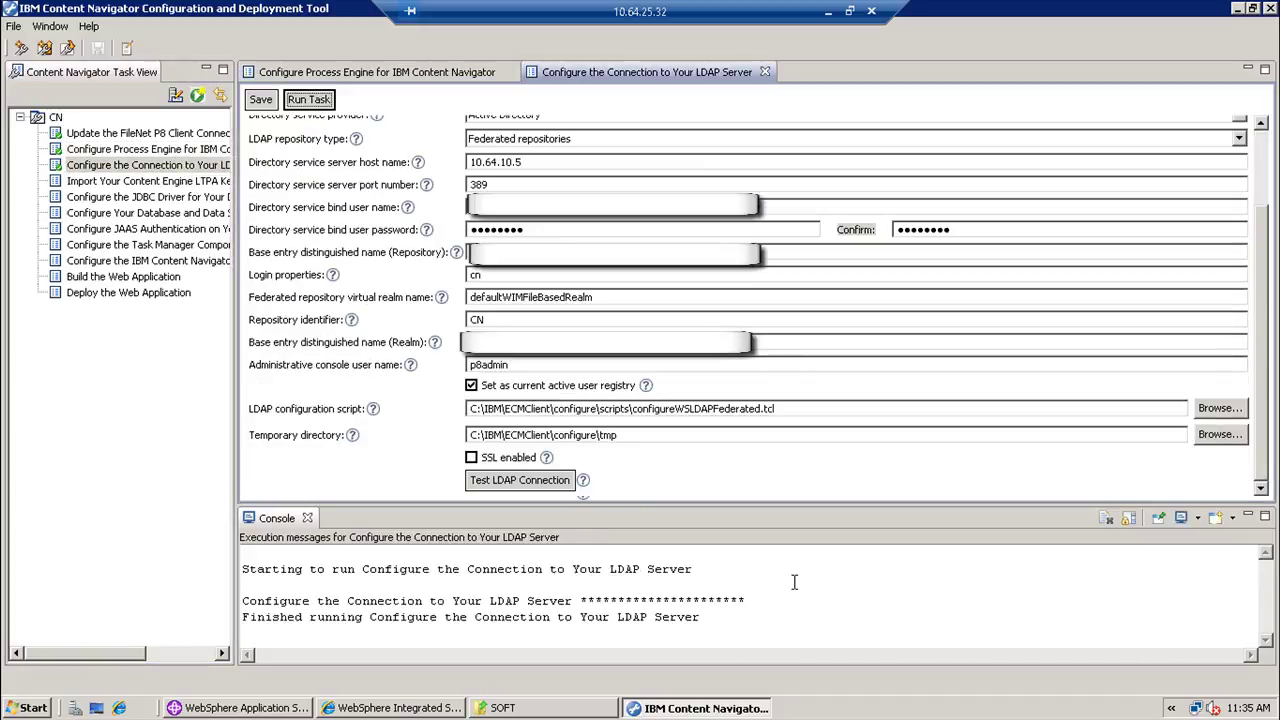
pyautogui.click(163, 186)
pyautogui.doubleClick(163, 186)
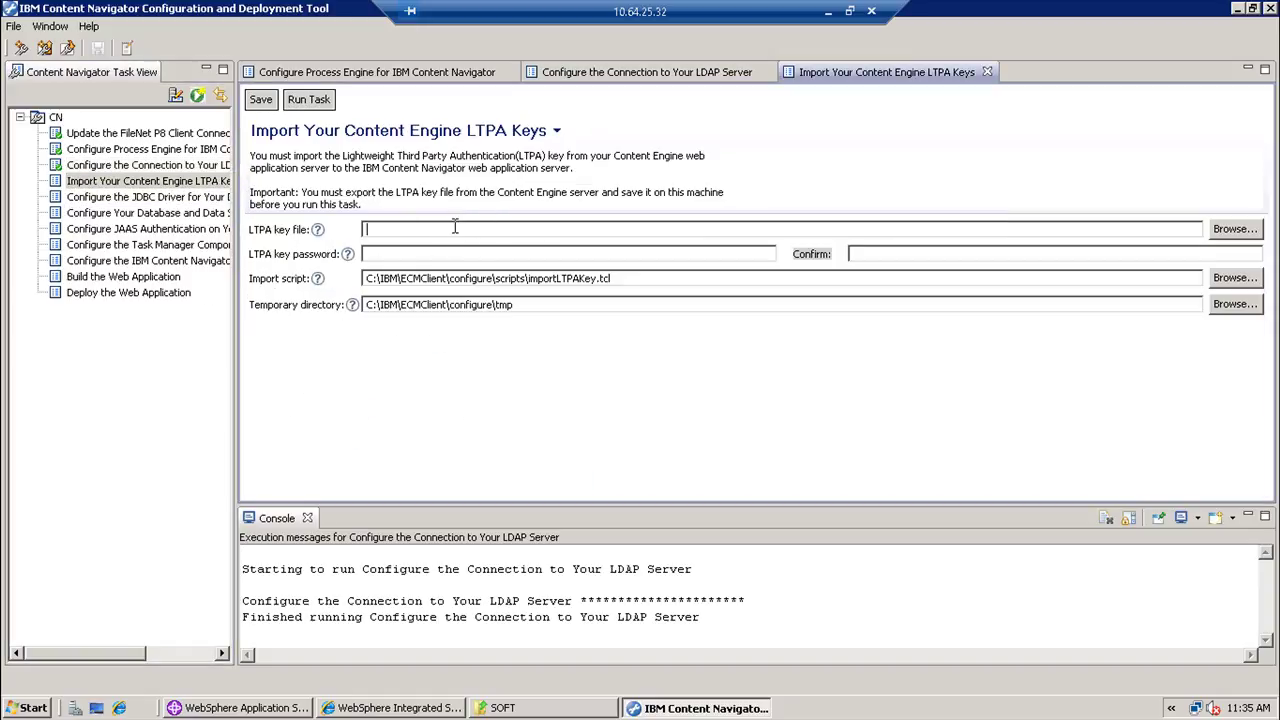
pyautogui.write('c:\\')
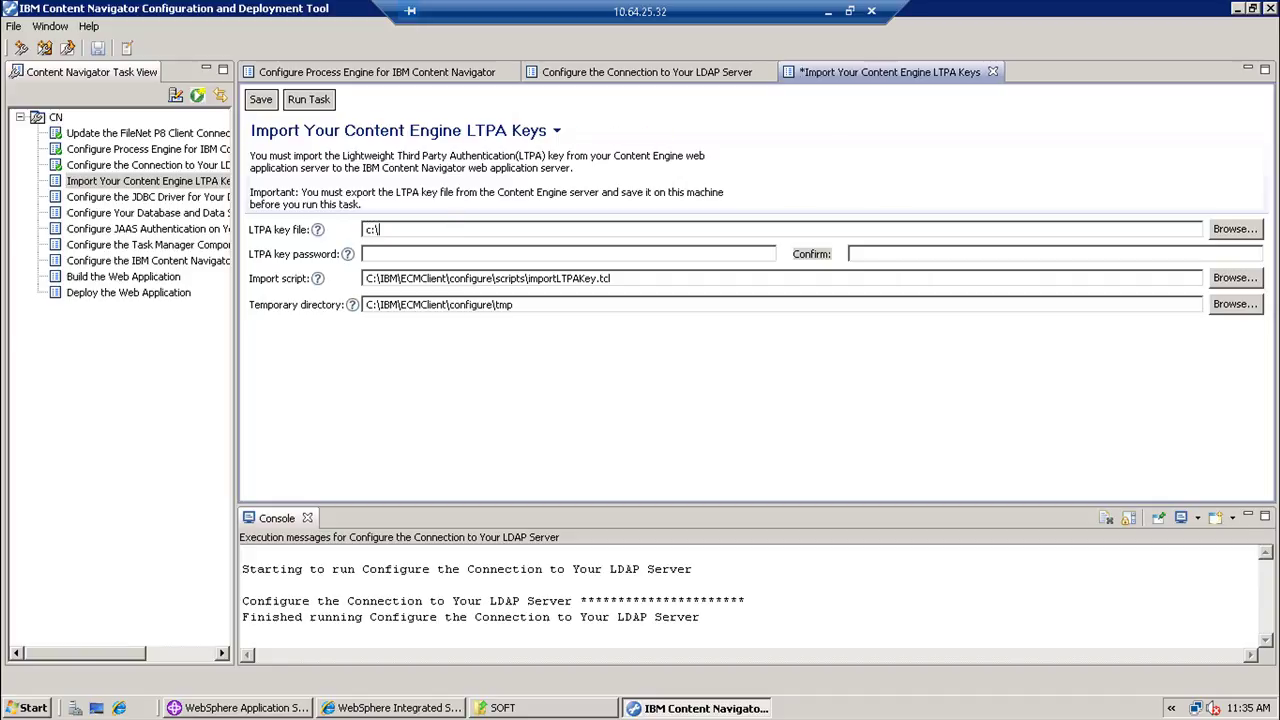
pyautogui.write('soft\\tocn')
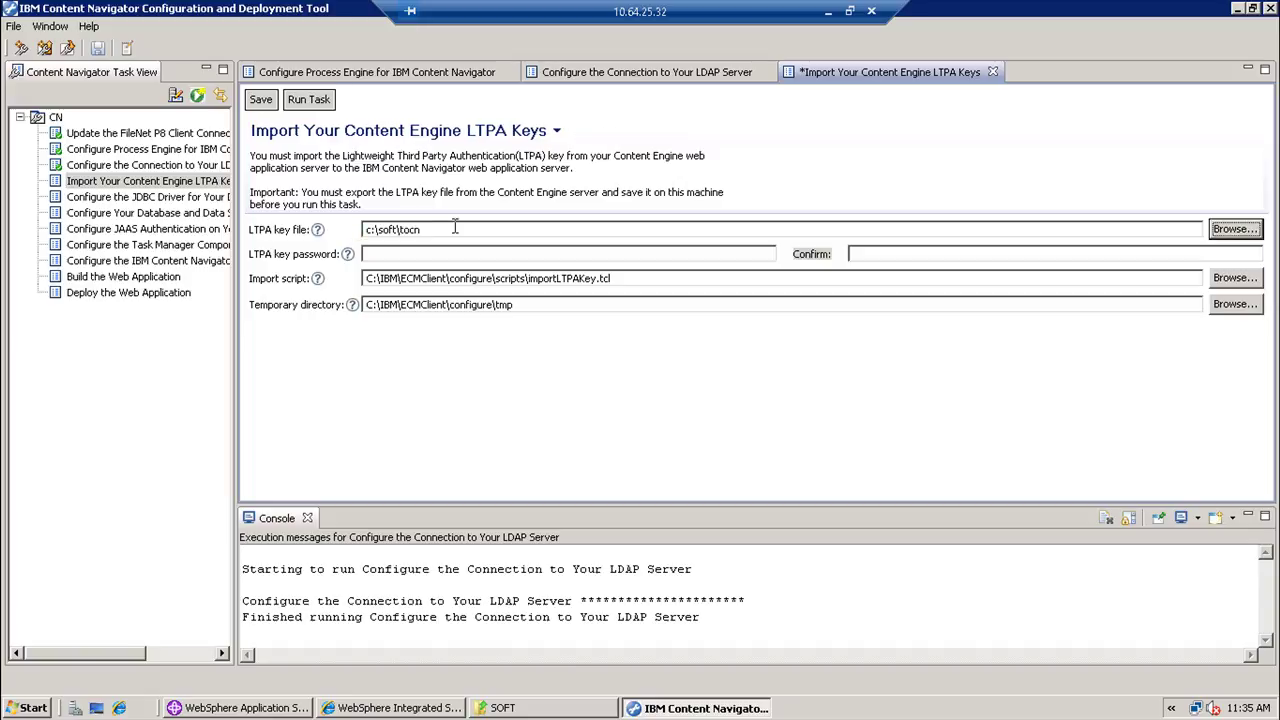
pyautogui.press('Tab')
pyautogui.write('********')
pyautogui.press('Tab')
pyautogui.write('********')
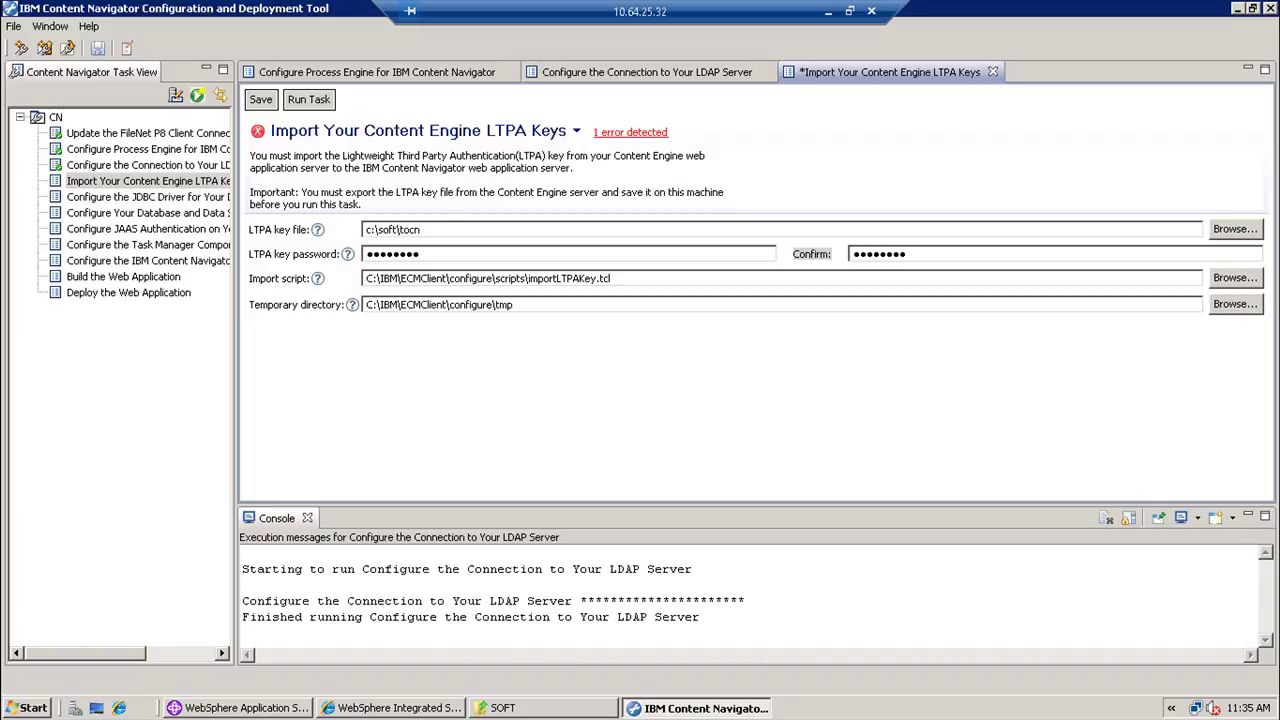
pyautogui.press('Tab')
# - Save and run the LTPA key import, then bring up the JDBC driver task
pyautogui.click(260, 100)
pyautogui.click(309, 100)
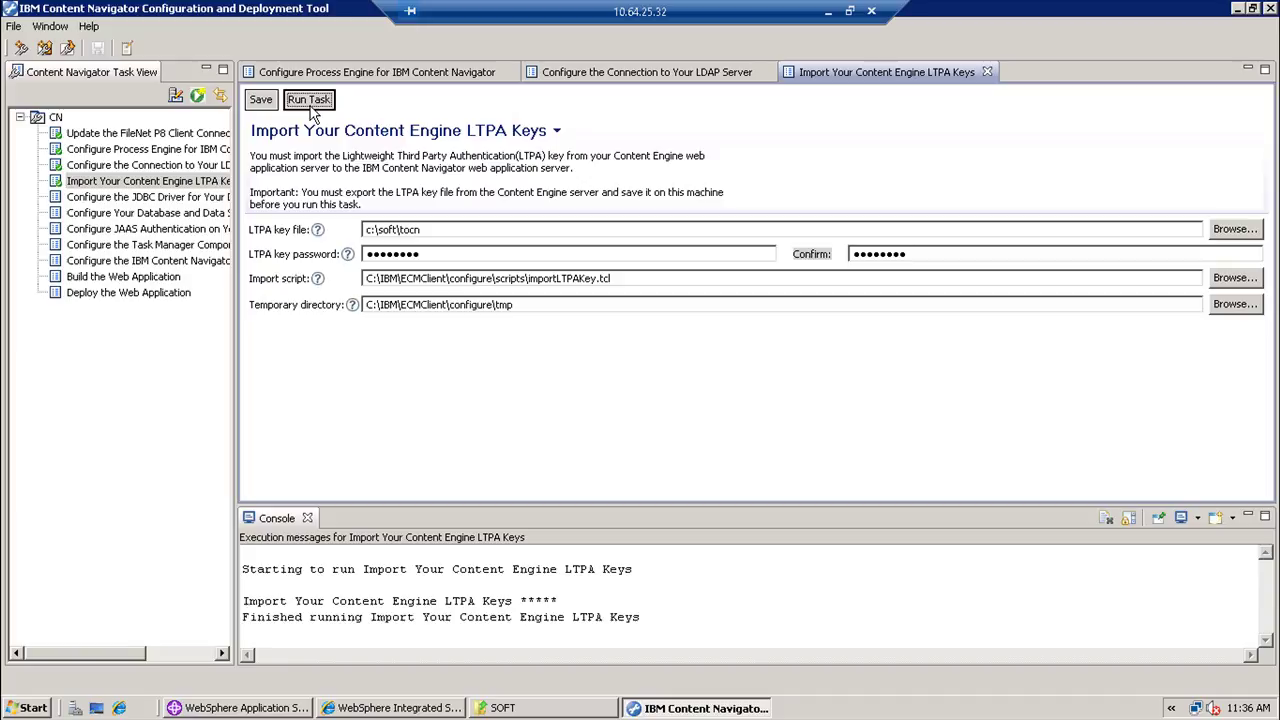
pyautogui.click(221, 204)
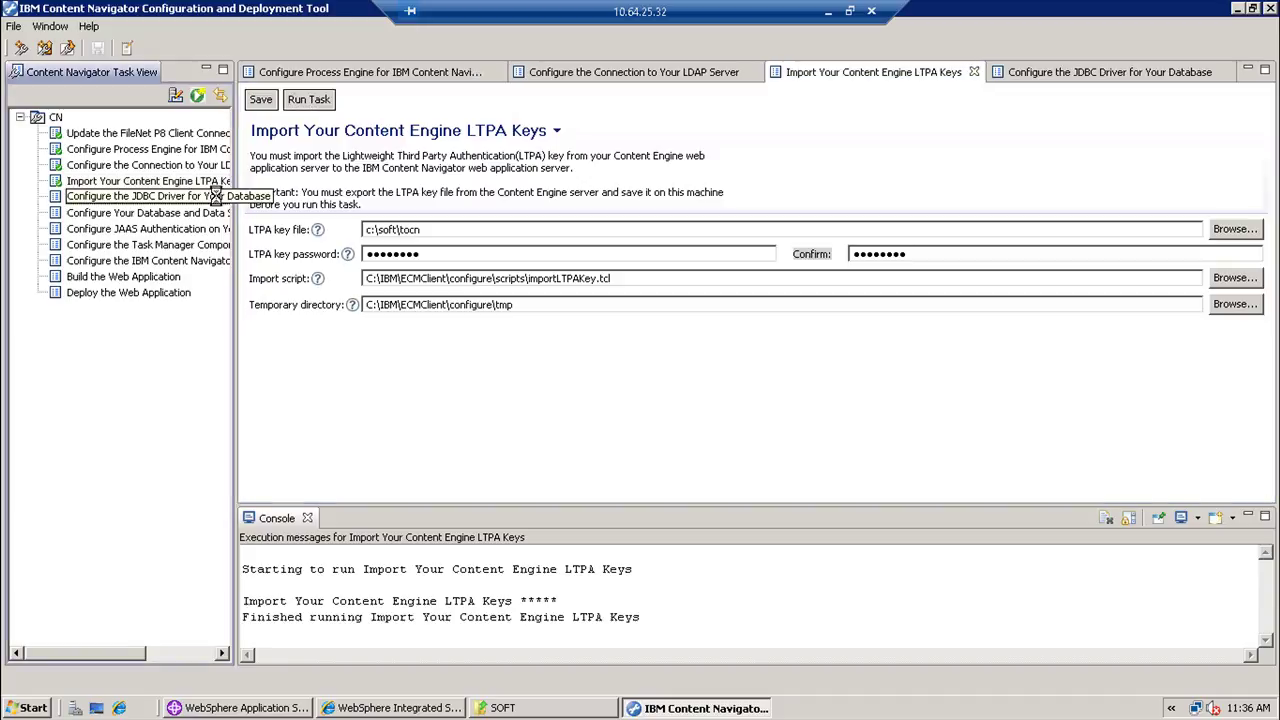
# - Set Standard deployment type and C:\java as the JDBC driver directory
pyautogui.click(394, 268)
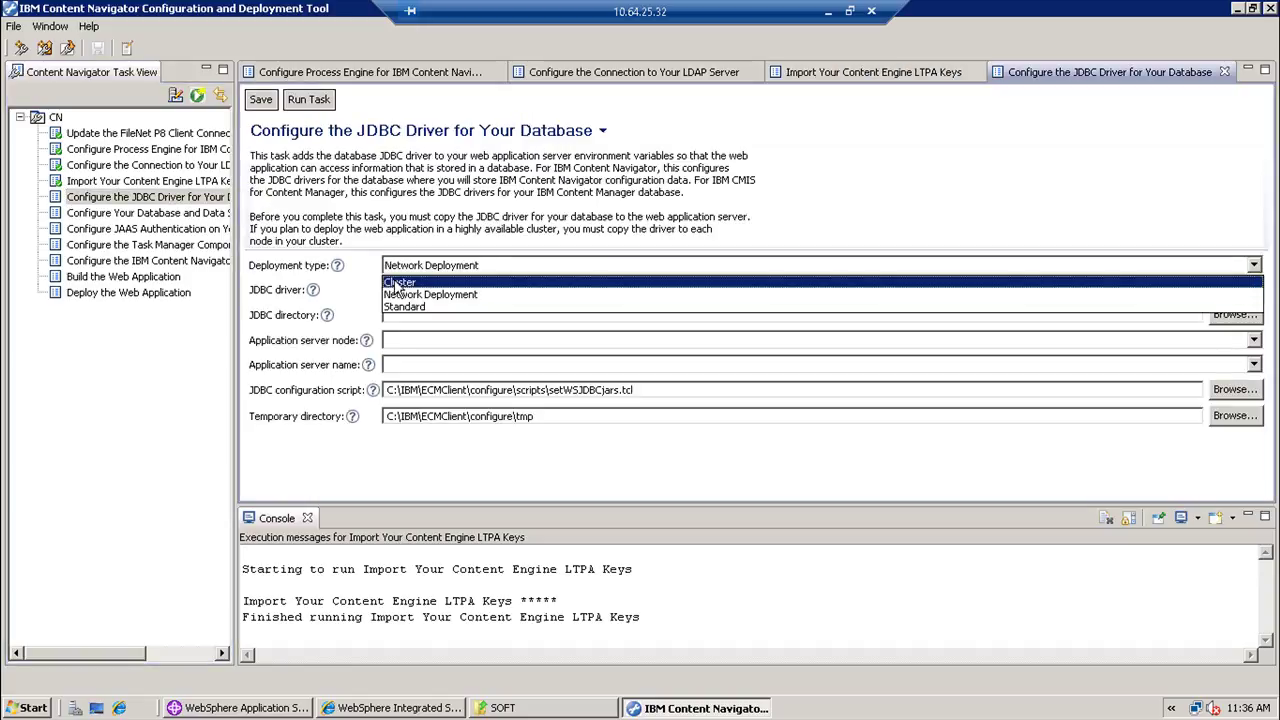
pyautogui.click(398, 306)
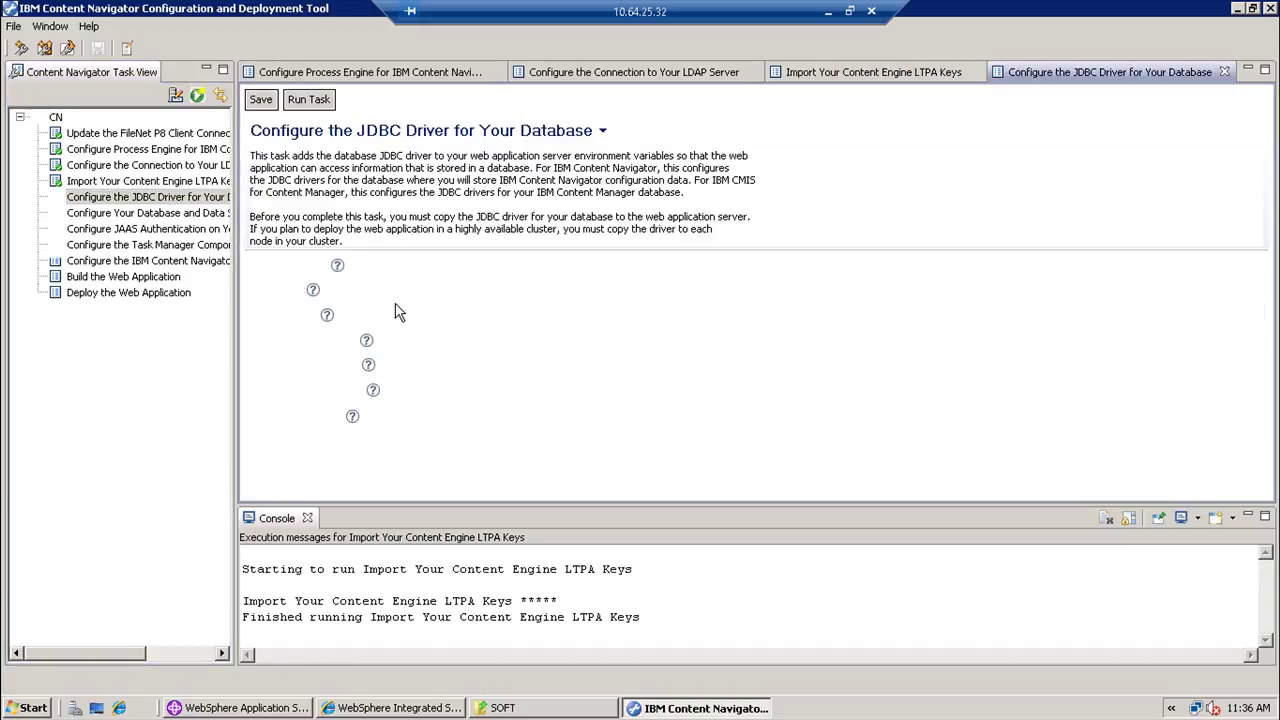
pyautogui.click(405, 314)
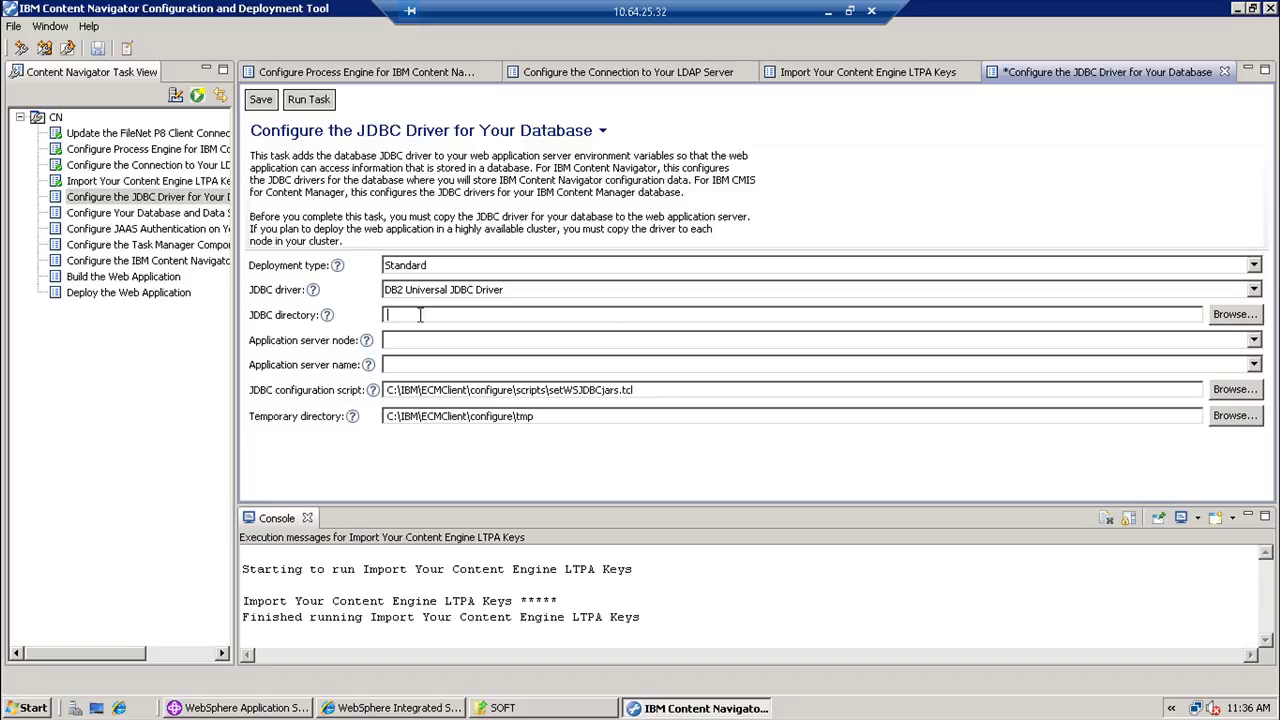
pyautogui.click(1224, 318)
pyautogui.click(574, 338)
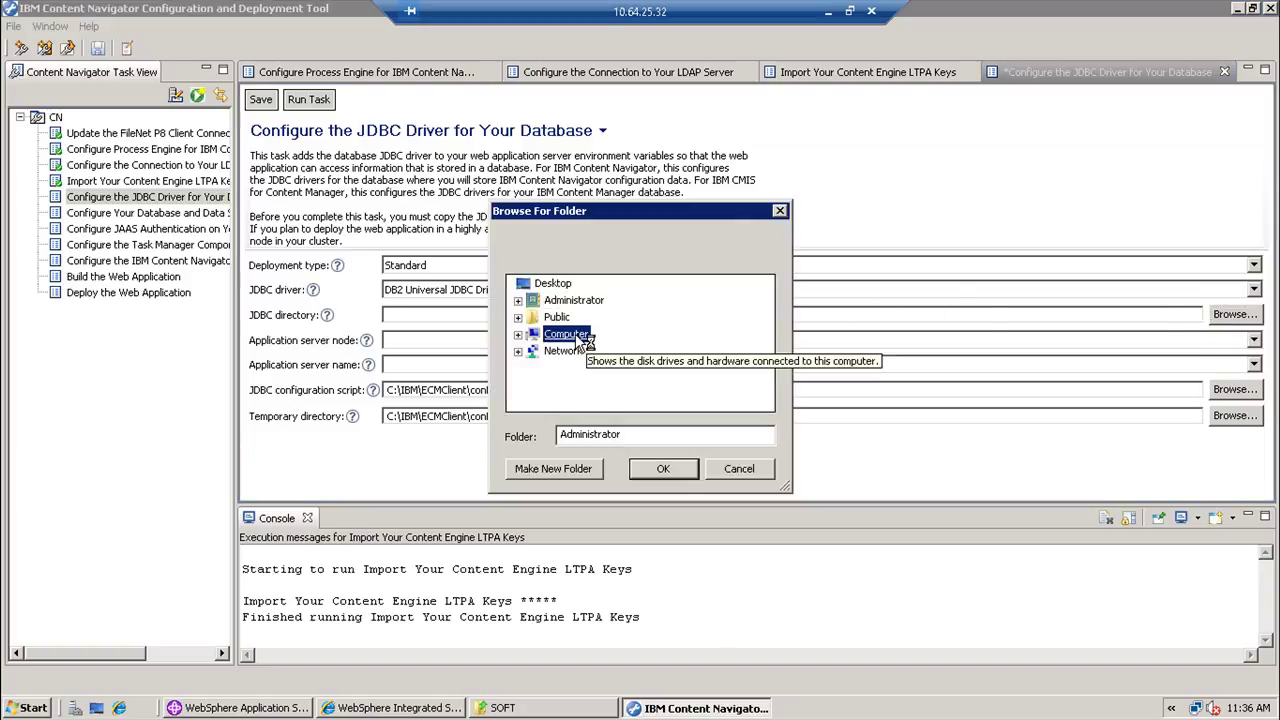
pyautogui.doubleClick(577, 340)
pyautogui.doubleClick(585, 368)
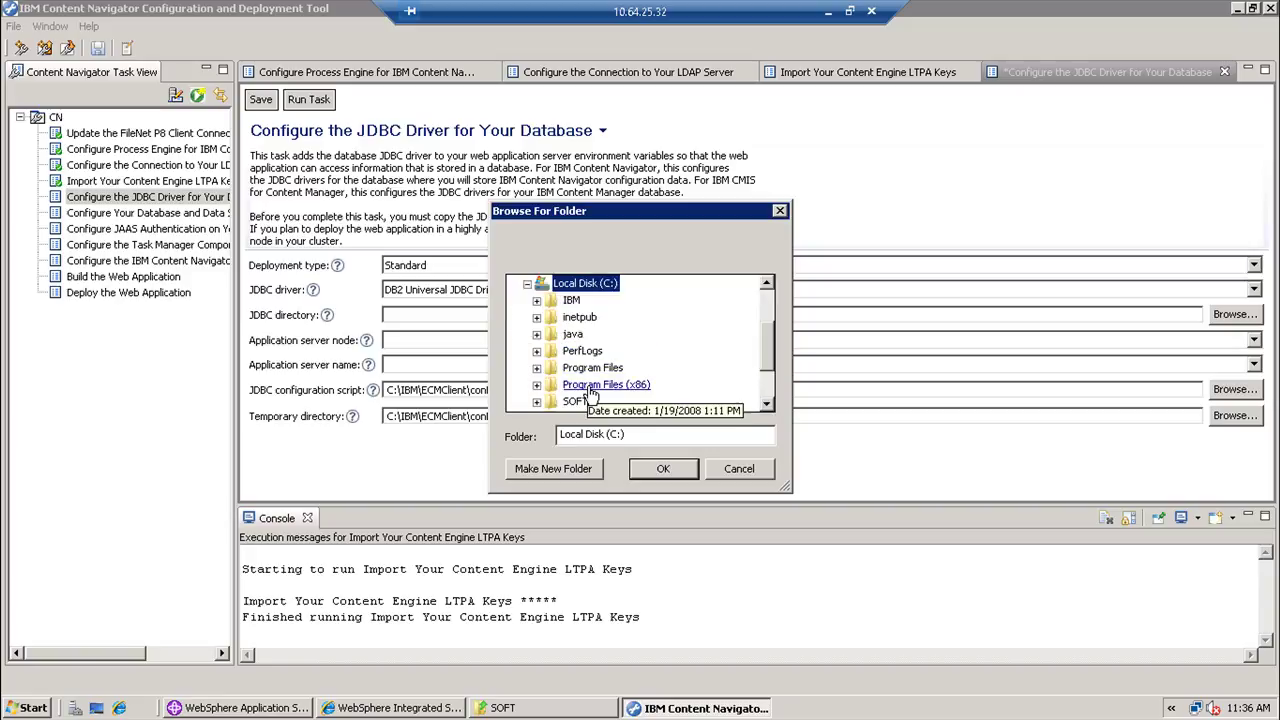
pyautogui.doubleClick(572, 334)
pyautogui.click(663, 466)
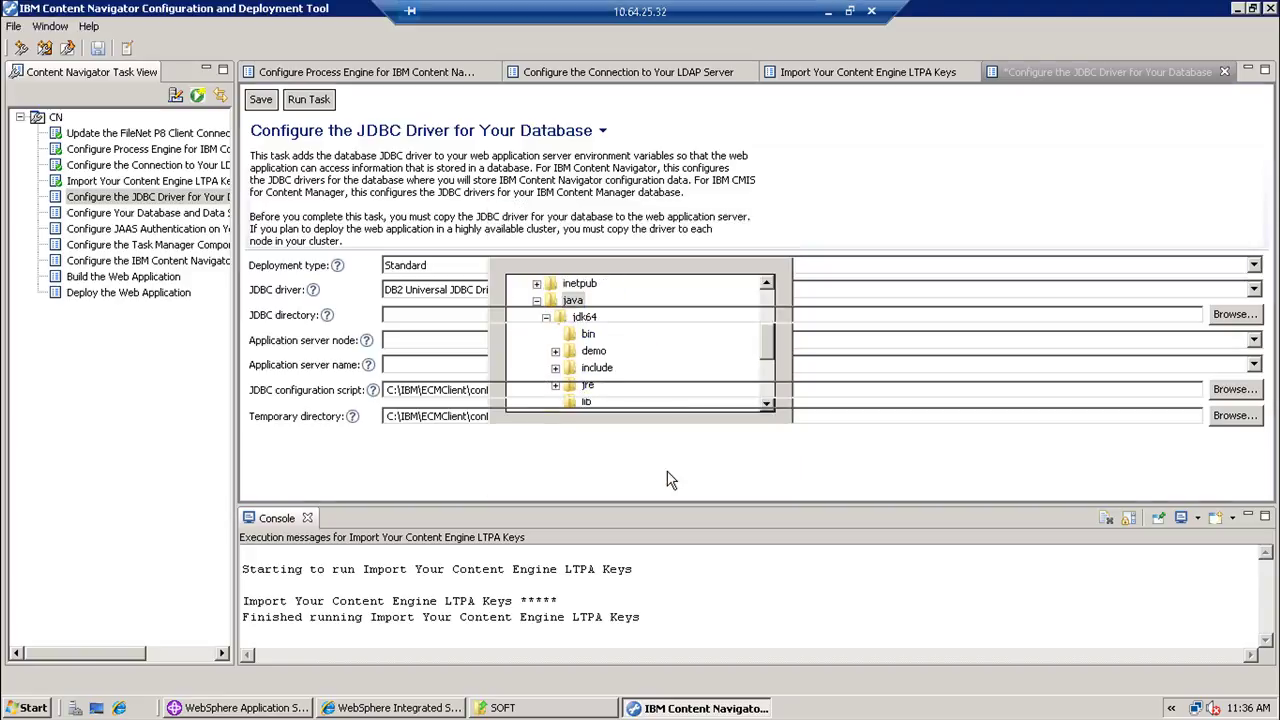
# - Target node ibmsys04Node01 and server server1, then save and run the JDBC driver task
pyautogui.click(1253, 341)
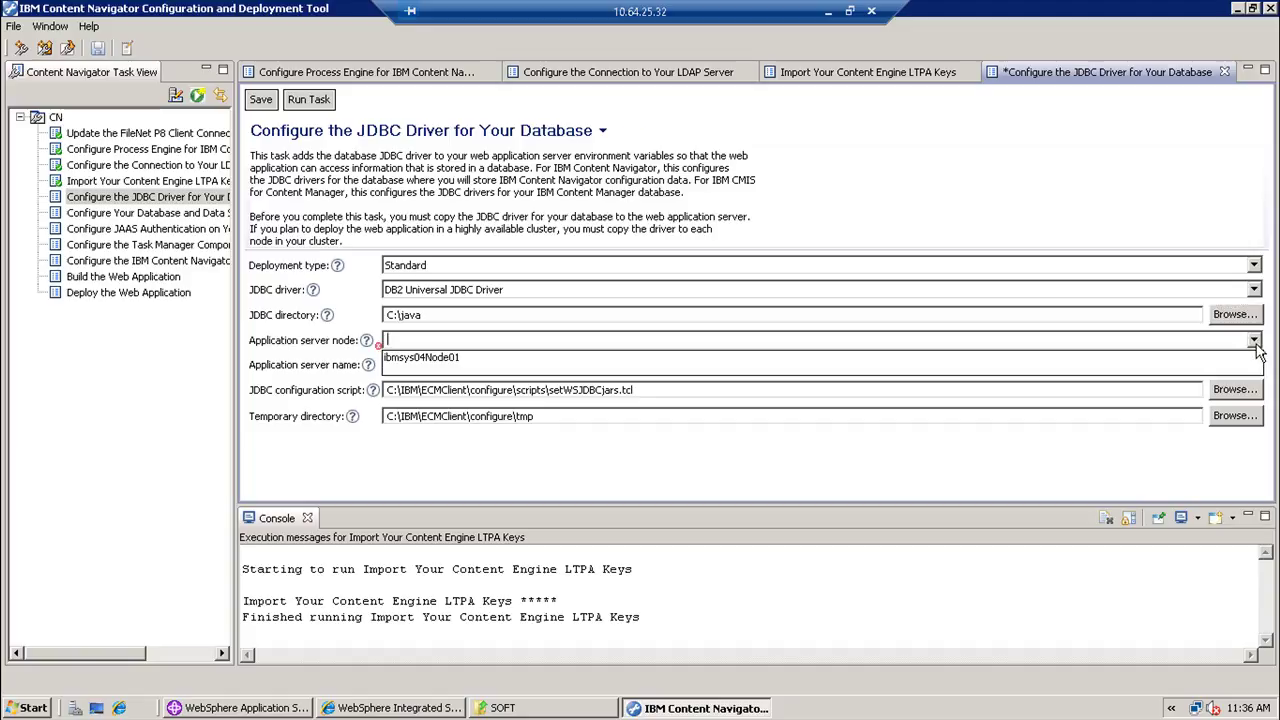
pyautogui.click(1160, 364)
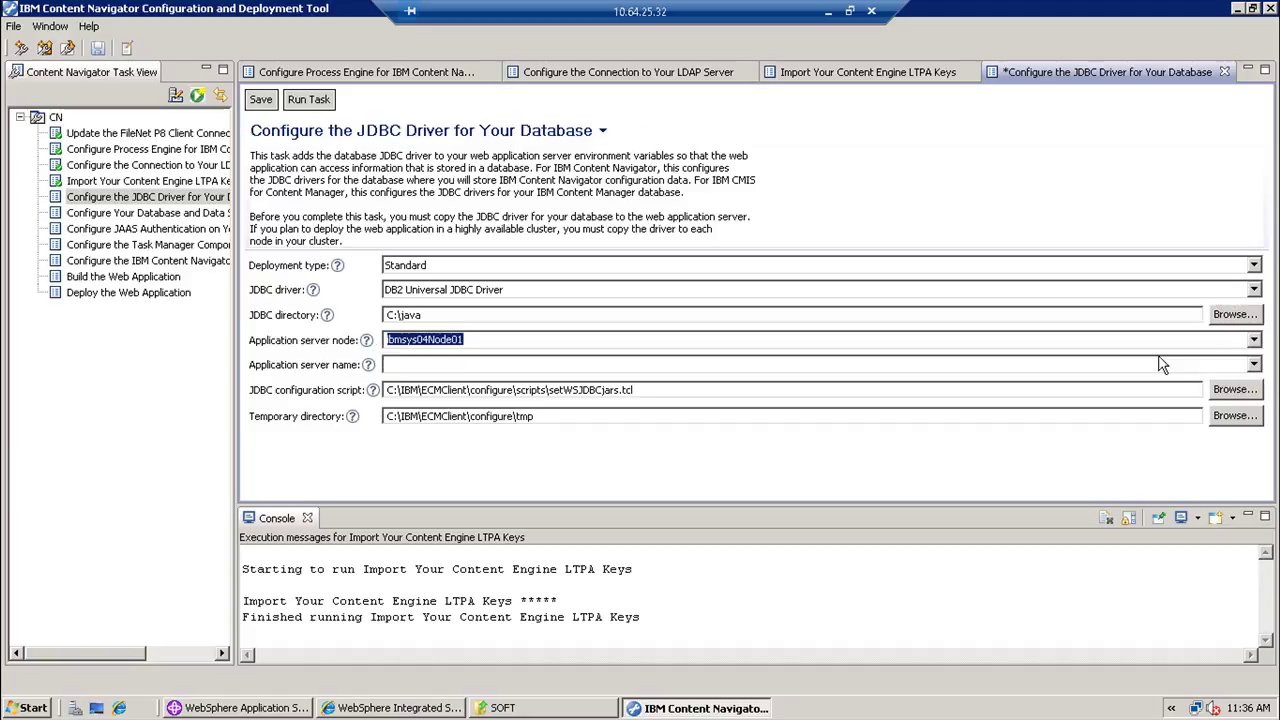
pyautogui.click(1253, 366)
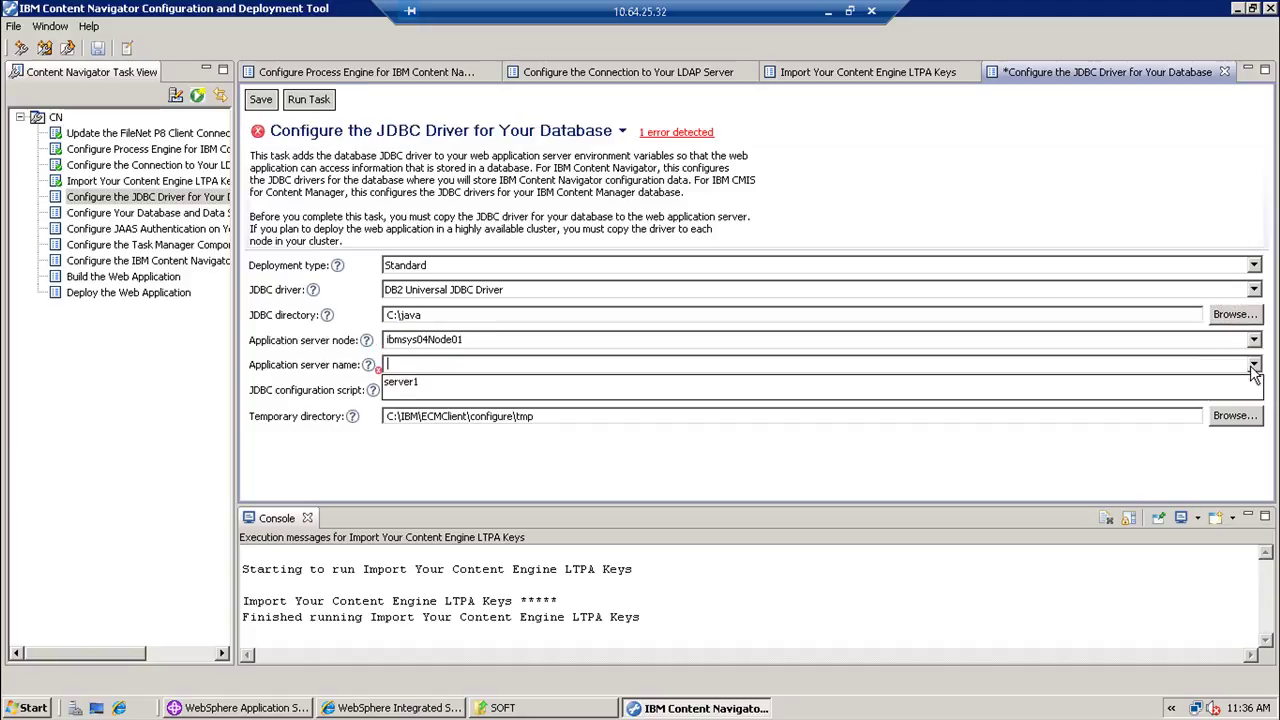
pyautogui.click(1178, 384)
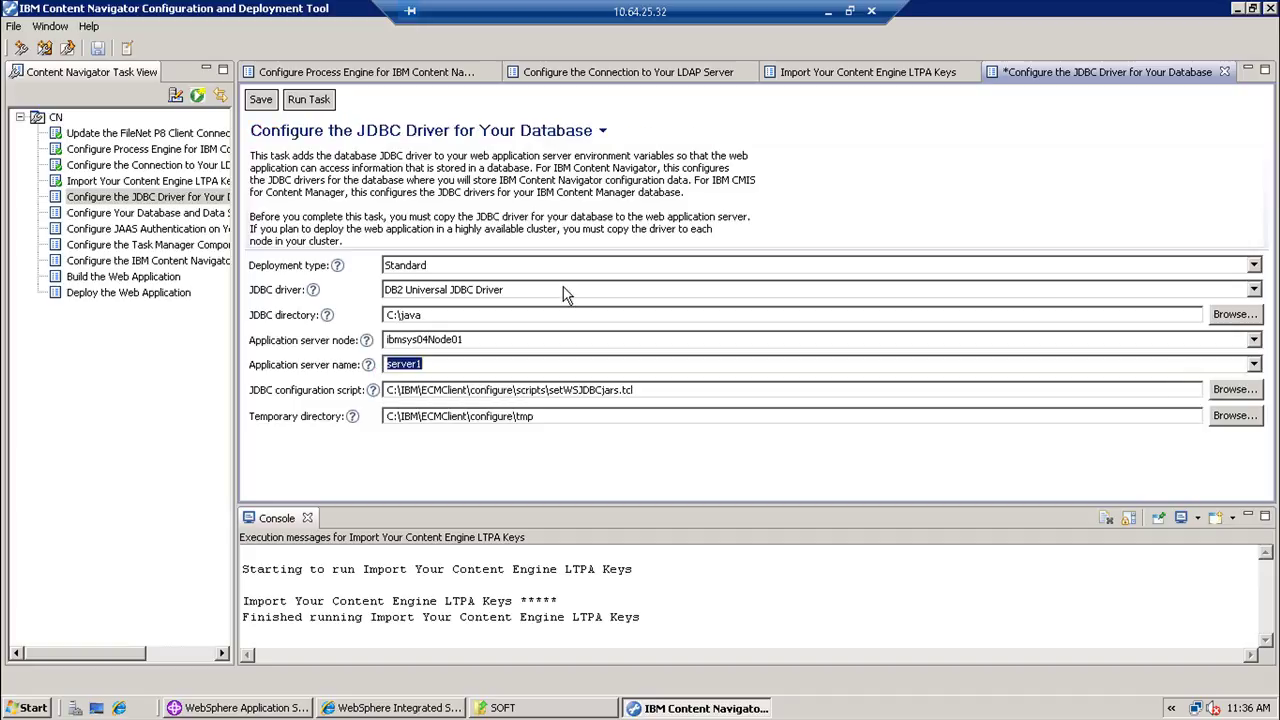
pyautogui.click(261, 100)
pyautogui.click(298, 103)
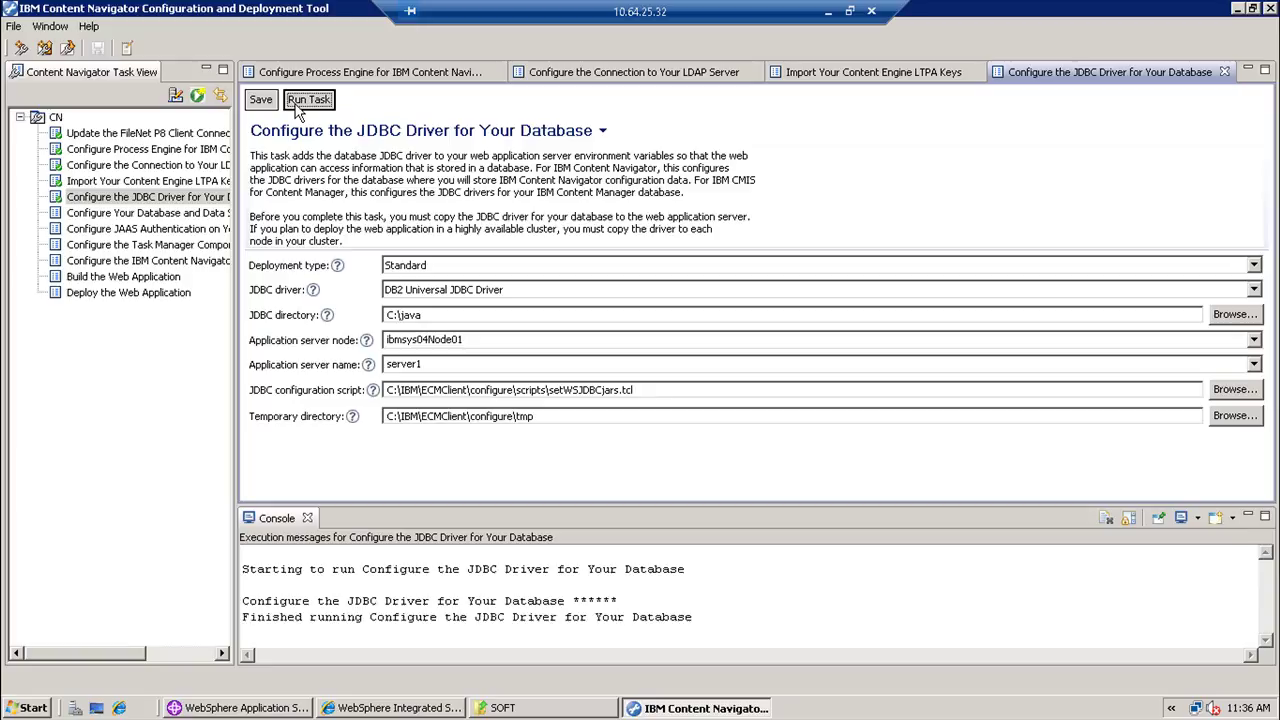
# - Open the data source task and enter host 10.64.25.200, port 50001, database CN30, user db2inst1 and its password
pyautogui.click(190, 222)
pyautogui.doubleClick(190, 222)
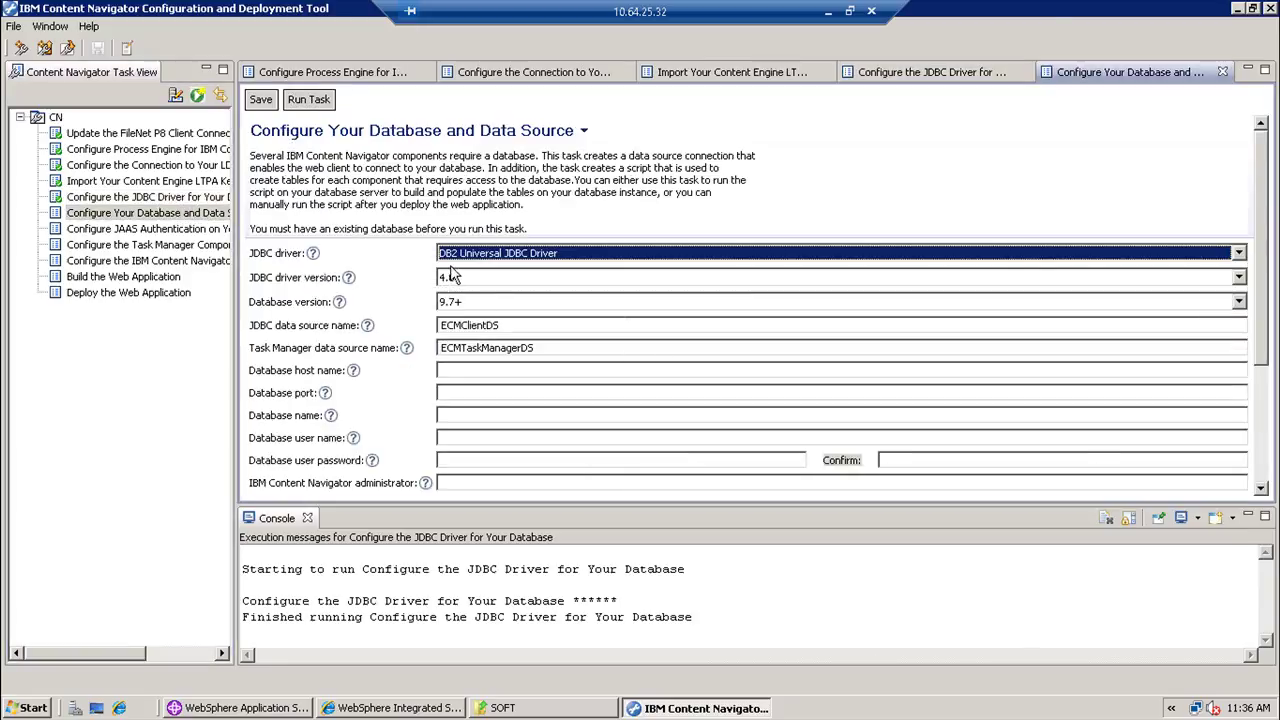
pyautogui.click(466, 370)
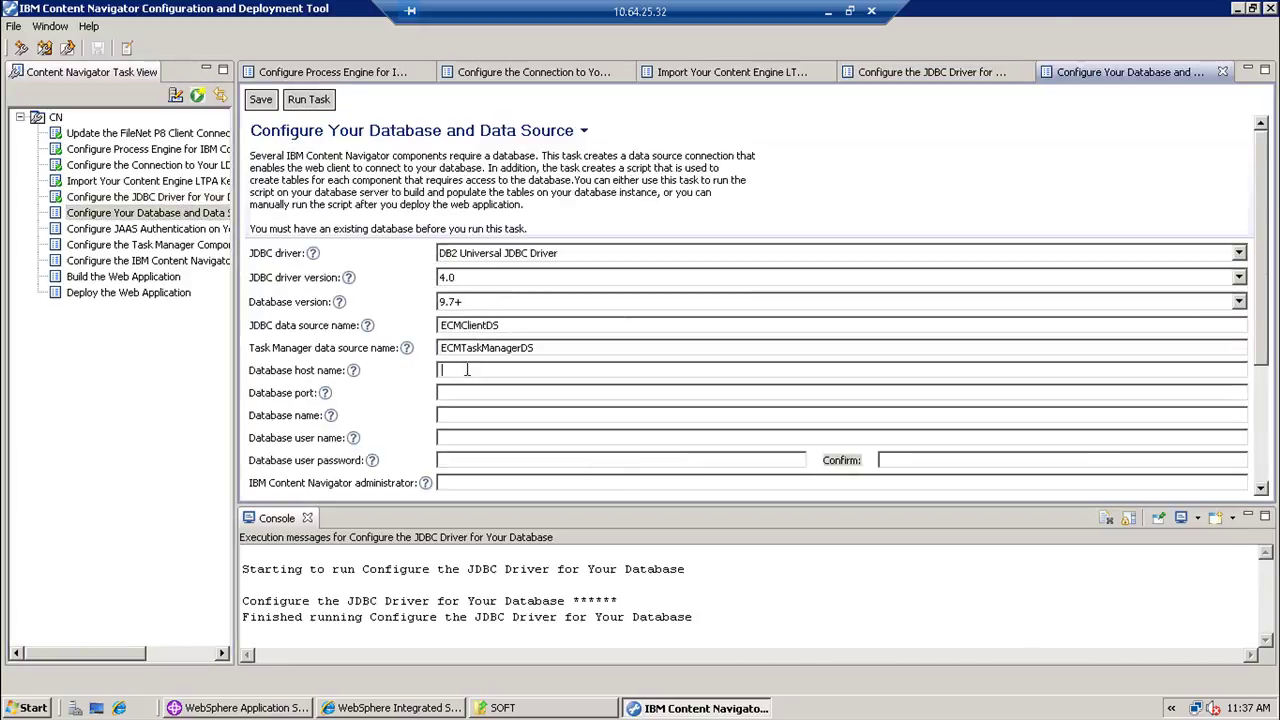
pyautogui.write('10.')
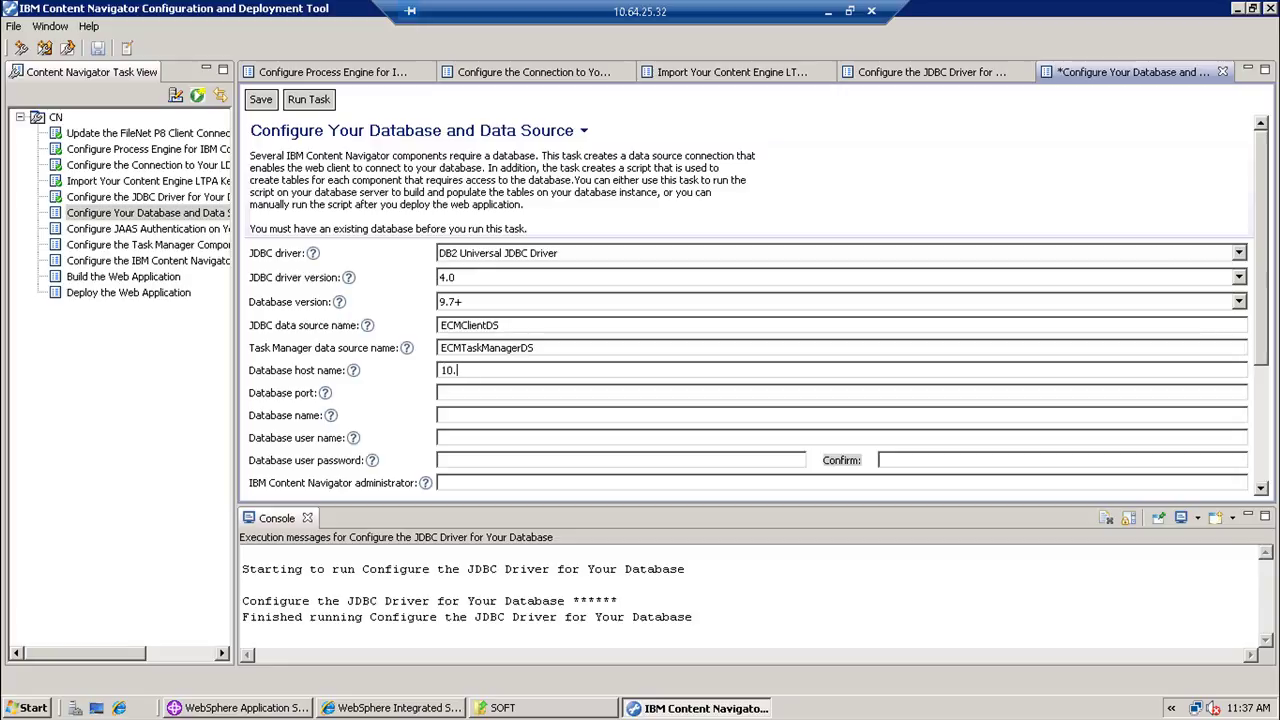
pyautogui.write('64.25.200')
pyautogui.click(442, 392)
pyautogui.write('50001')
pyautogui.click(442, 415)
pyautogui.write('CN30')
pyautogui.click(442, 437)
pyautogui.write('db2inst1')
pyautogui.click(442, 460)
pyautogui.write('filenet')
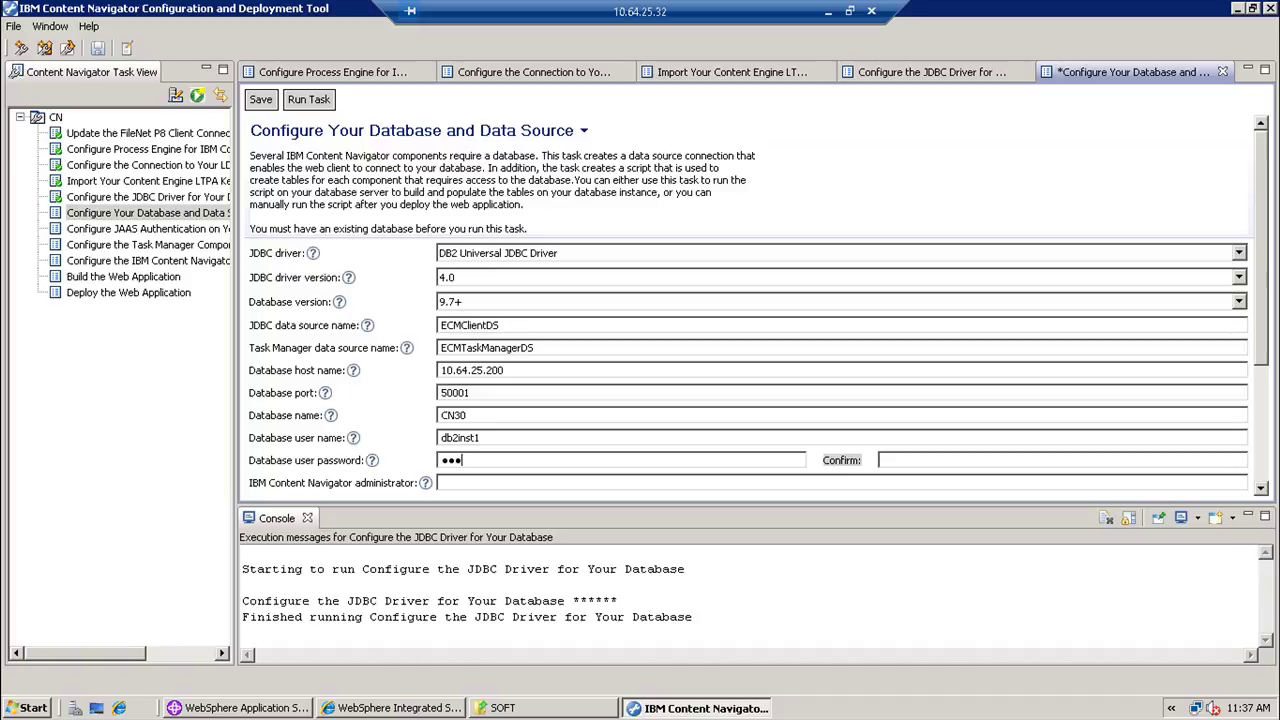
pyautogui.write('1')
# - Set administrator p8admin, schema name DB2INST1 and table space USERSPACE1
pyautogui.press('Tab')
pyautogui.write('filenet1')
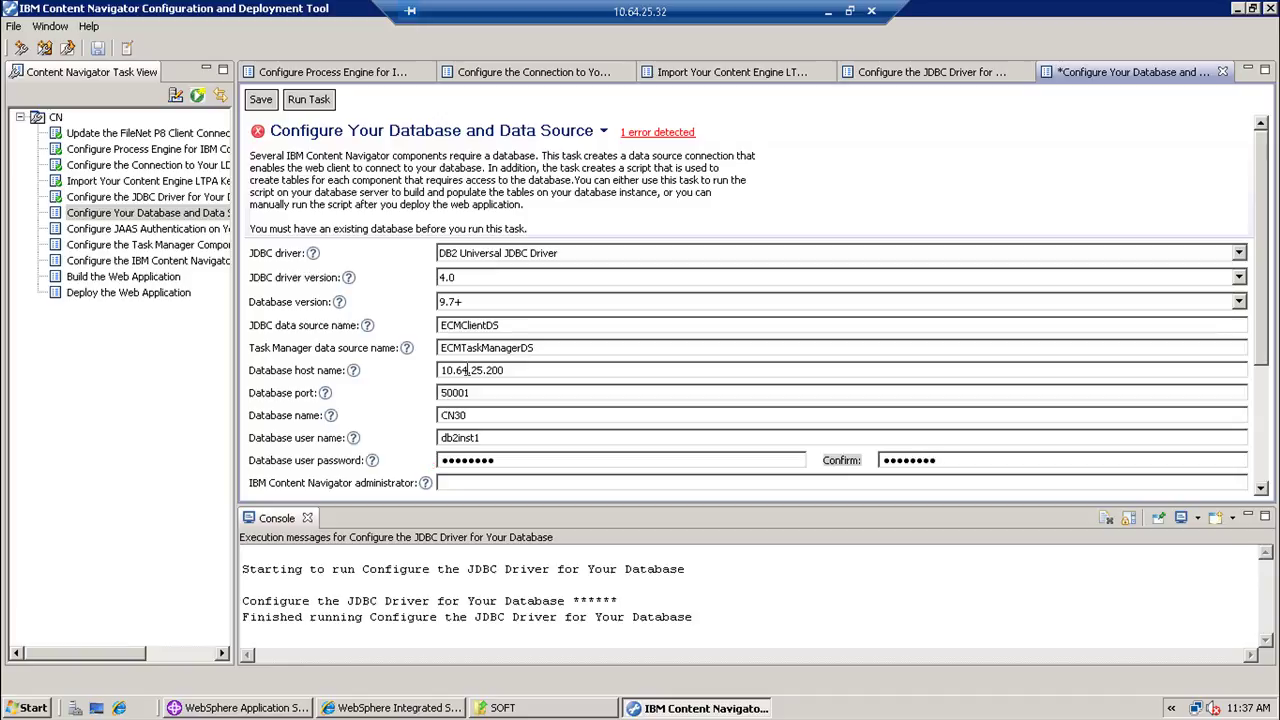
pyautogui.press('Tab')
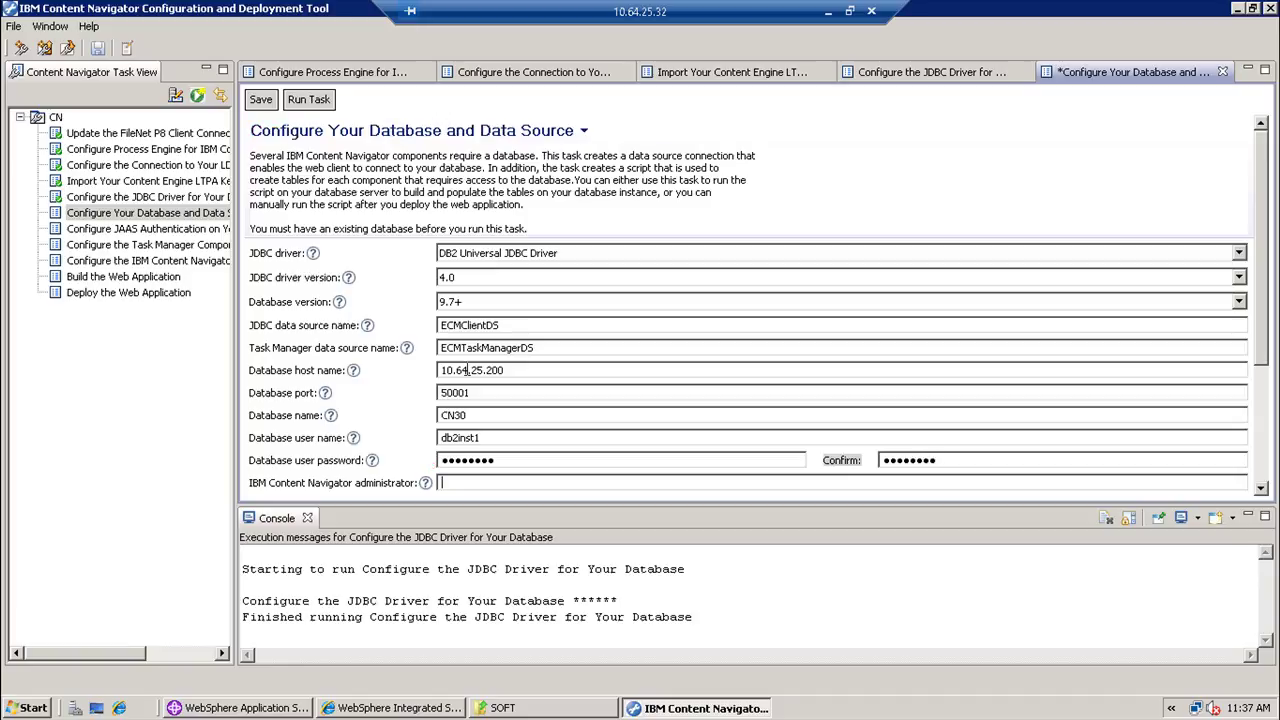
pyautogui.write('p8admin')
pyautogui.press('Tab')
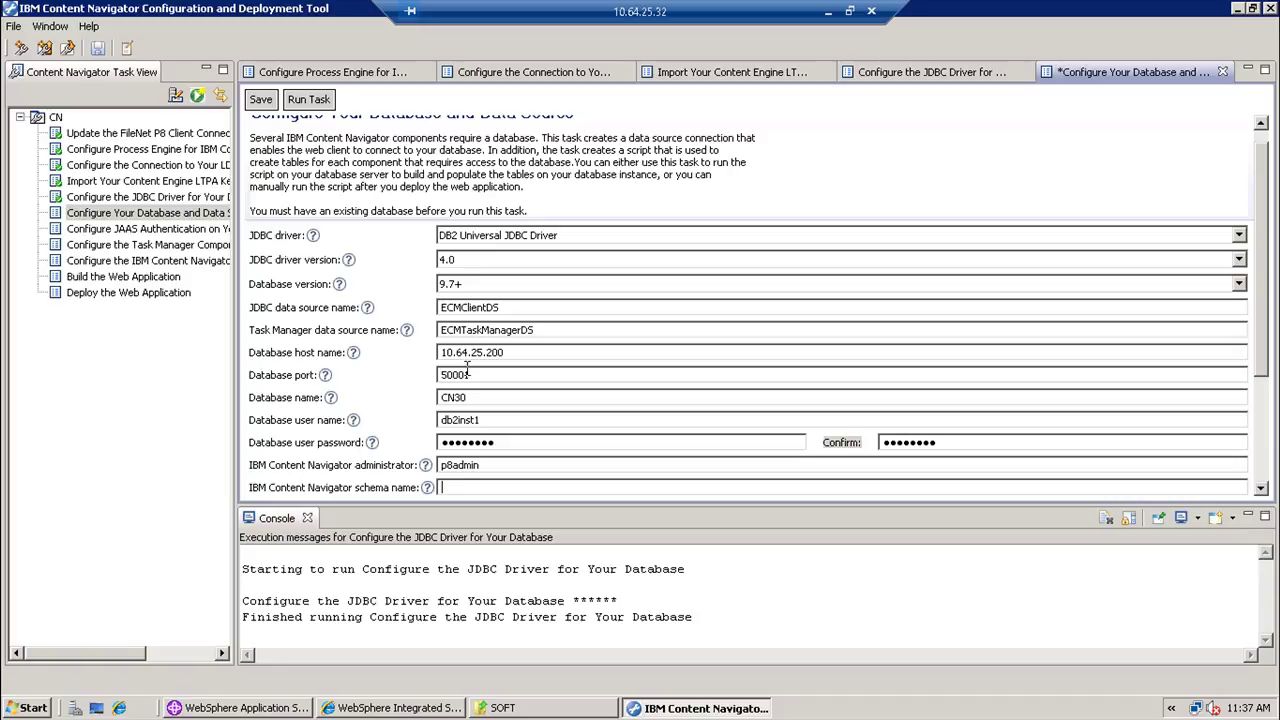
pyautogui.write('db2inst1')
pyautogui.press('Tab')
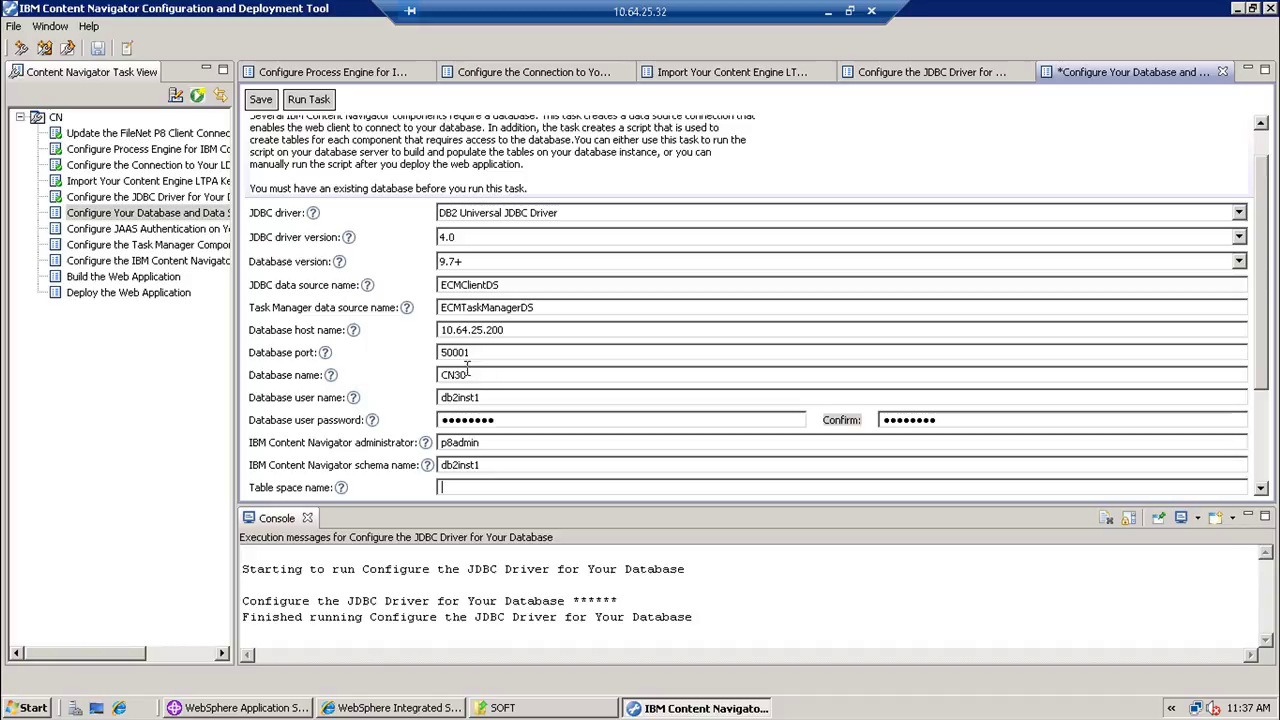
pyautogui.hotkey('shift', 'Tab')
pyautogui.press('BackSpace')
pyautogui.press('BackSpace')
pyautogui.press('BackSpace')
pyautogui.press('BackSpace')
pyautogui.press('BackSpace')
pyautogui.press('BackSpace')
pyautogui.press('BackSpace')
pyautogui.press('BackSpace')
pyautogui.write('DB2')
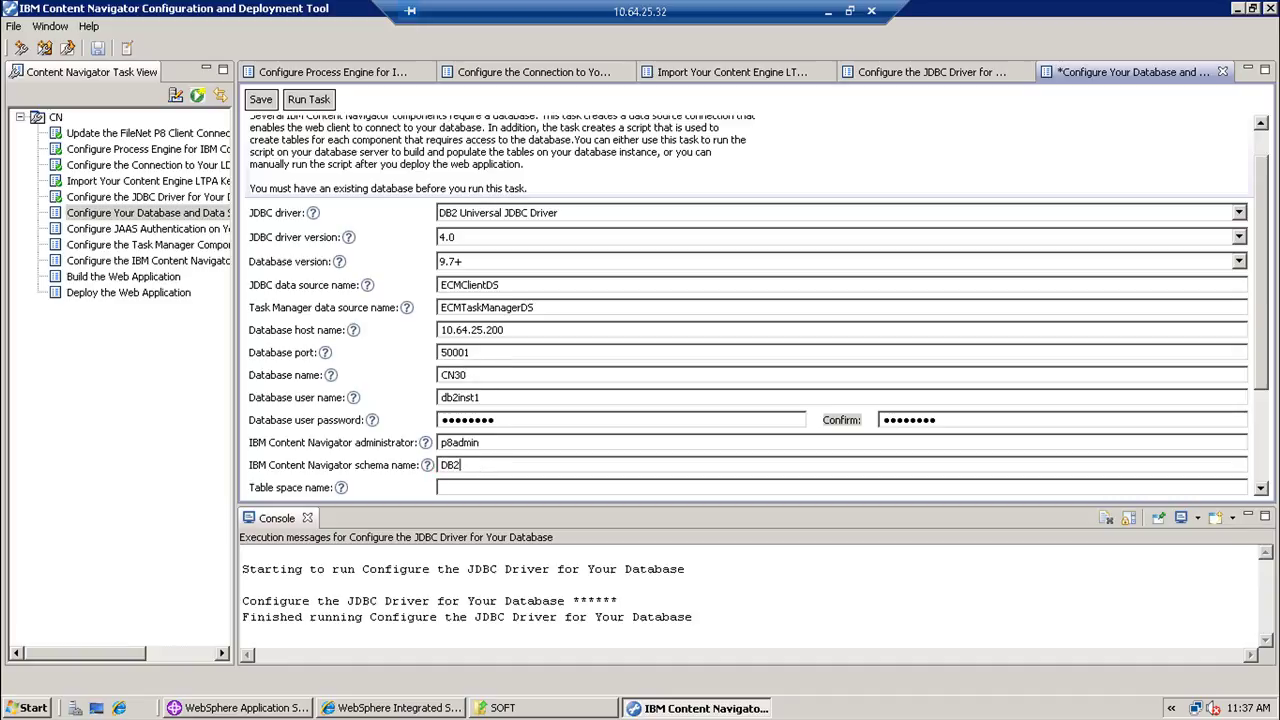
pyautogui.write('INST1')
pyautogui.press('Tab')
pyautogui.write('USERSPACE1')
# - Start the database connection test for the data source task
pyautogui.press('Tab')
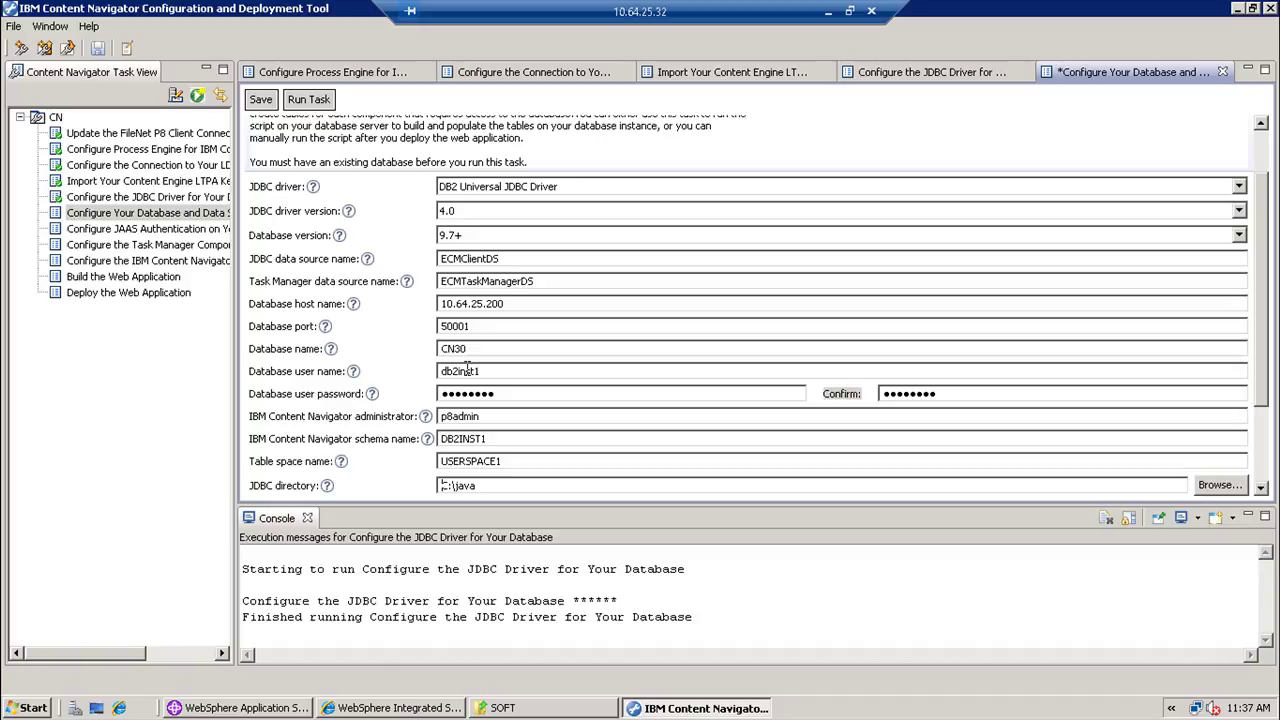
pyautogui.press('Tab')
pyautogui.press('Tab')
pyautogui.press('Tab')
pyautogui.press('Tab')
pyautogui.press('Tab')
pyautogui.press('Tab')
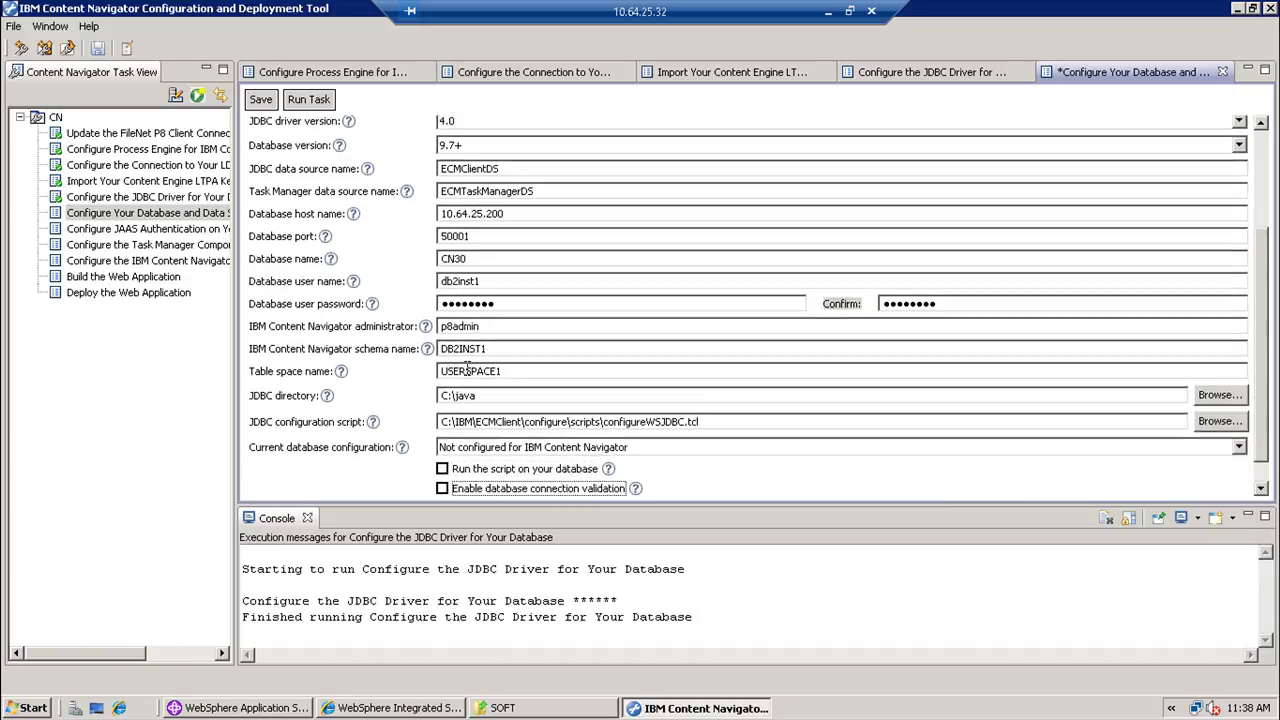
pyautogui.press('Tab')
pyautogui.press('space')
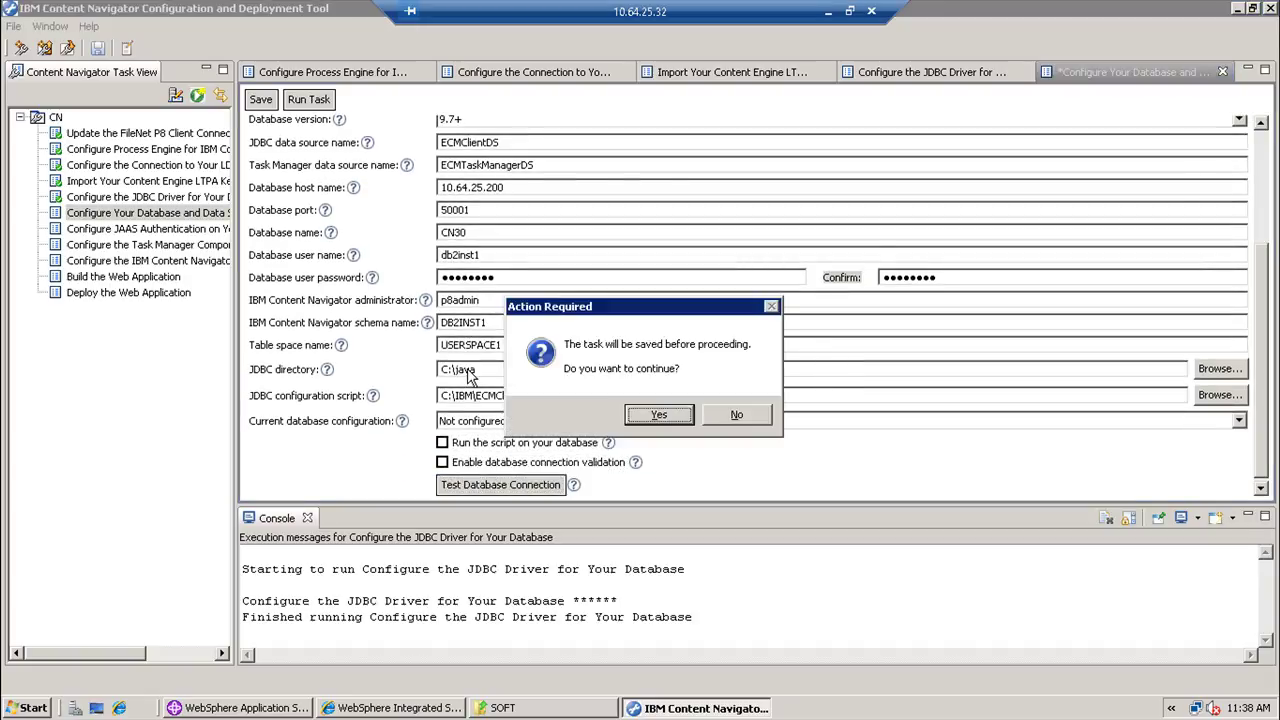
# - Save the data source settings, accept the successful connection test, and run the task
pyautogui.press('Return')
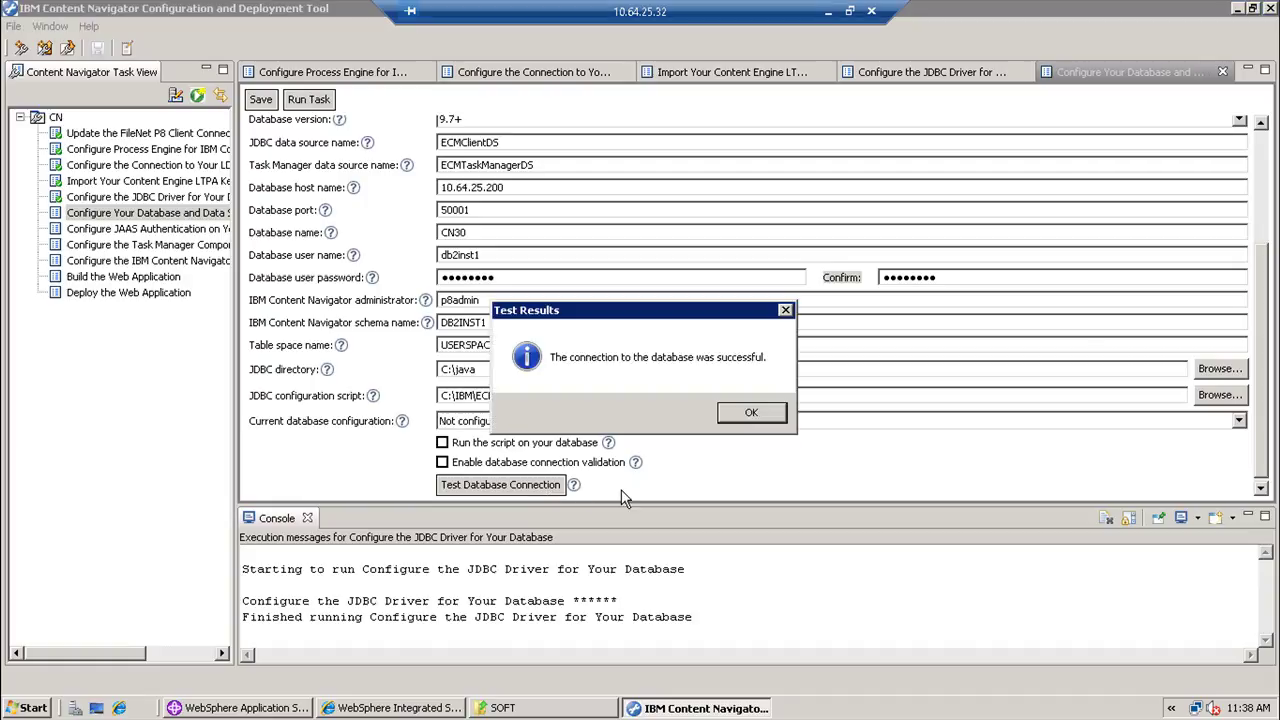
pyautogui.click(750, 412)
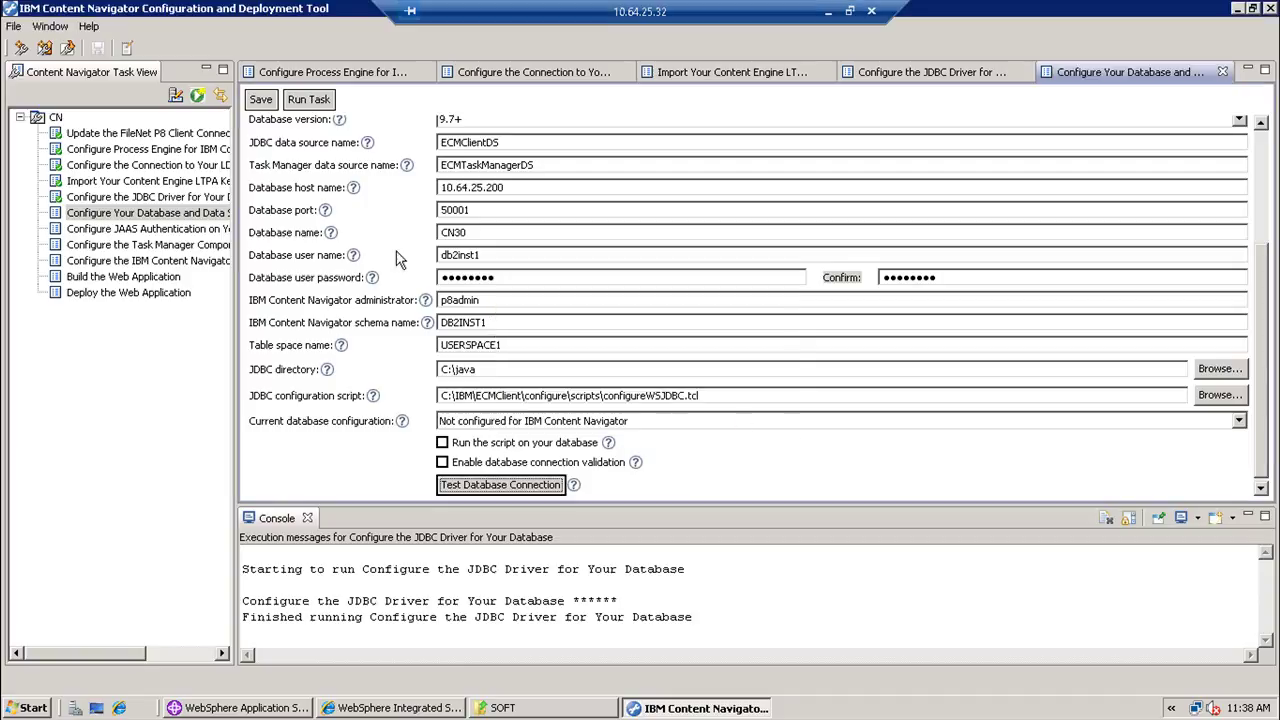
pyautogui.click(309, 102)
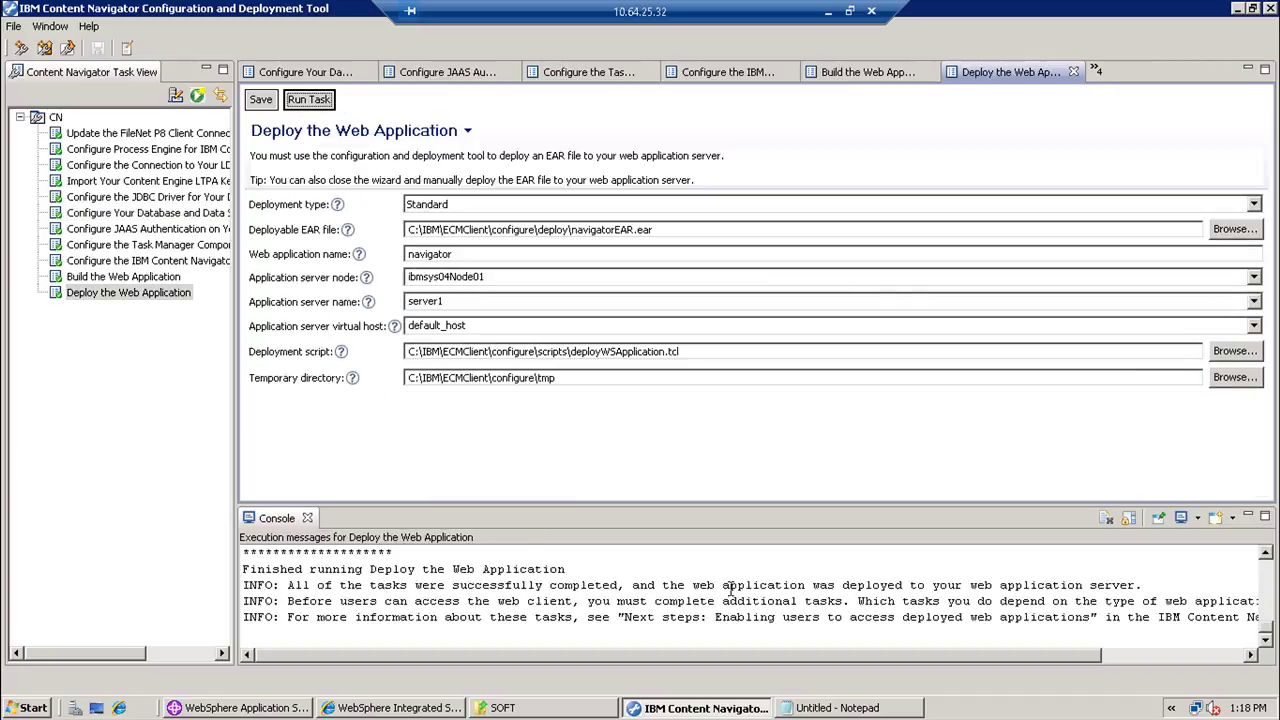
# - Check the deployment success message in the console and close the Configuration and Deployment Tool
pyautogui.moveTo(603, 587); pyautogui.dragTo(243, 573)
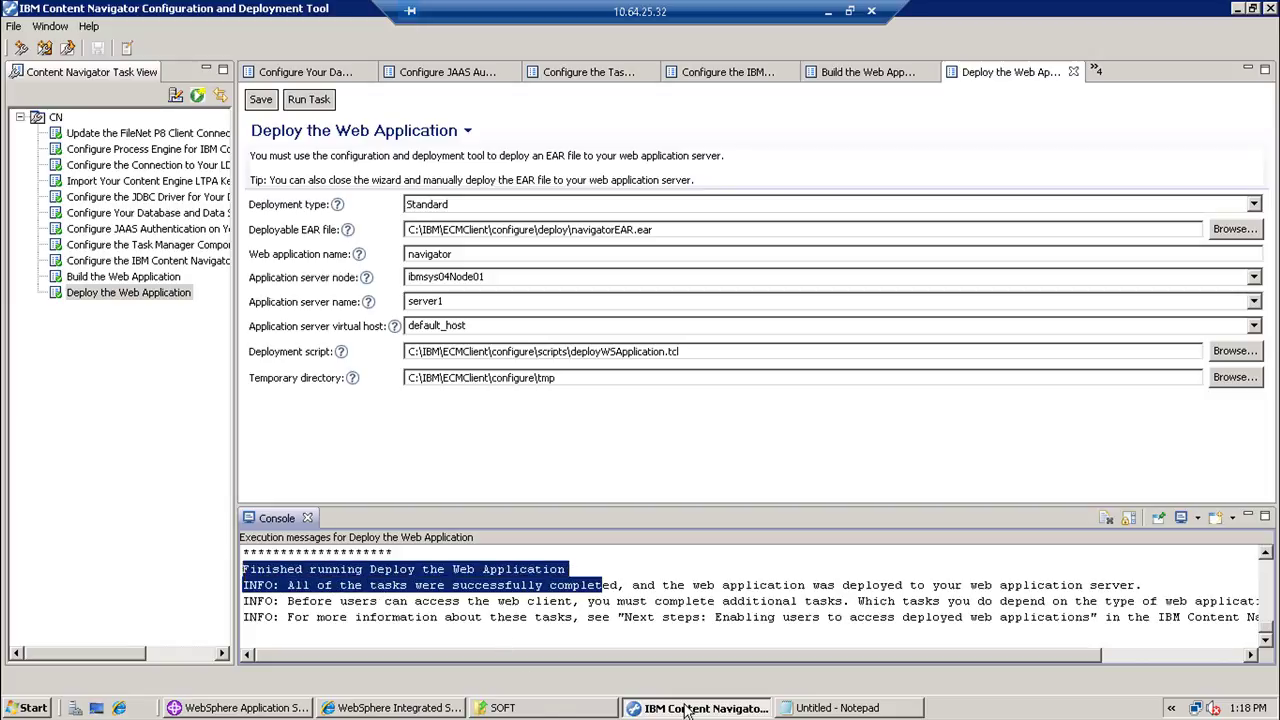
pyautogui.click(14, 710)
pyautogui.click(838, 293)
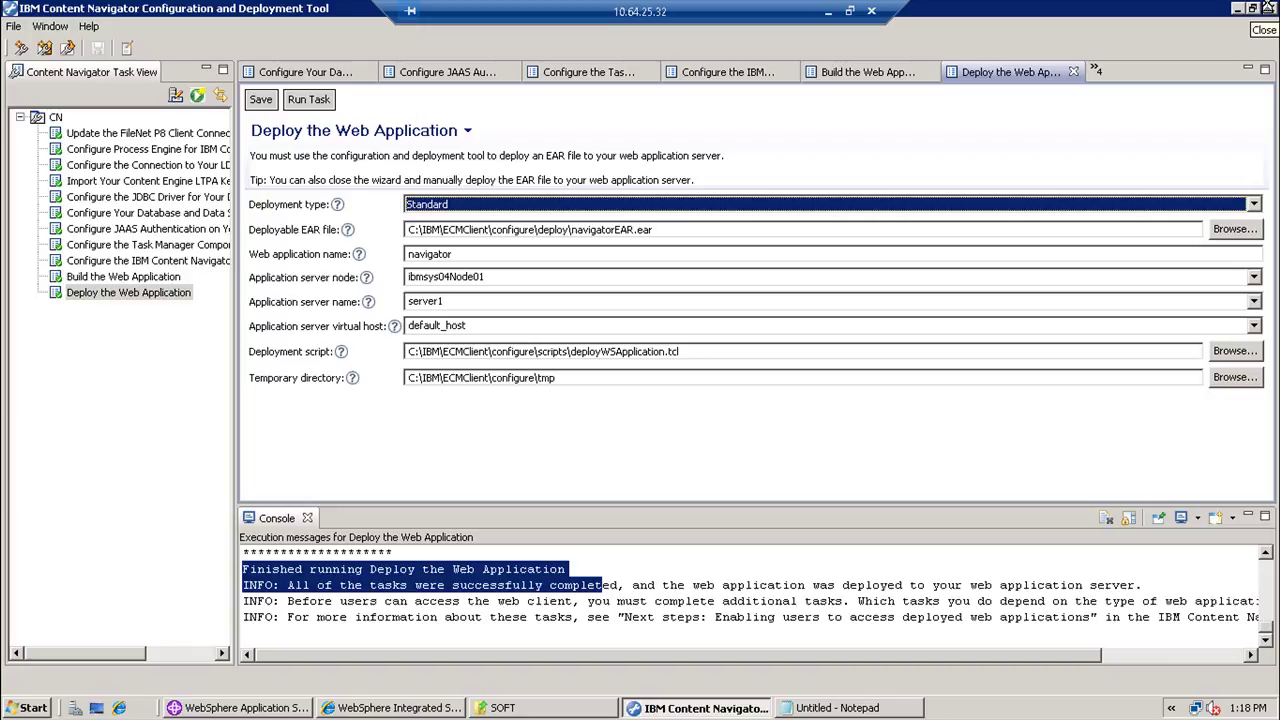
pyautogui.click(1268, 8)
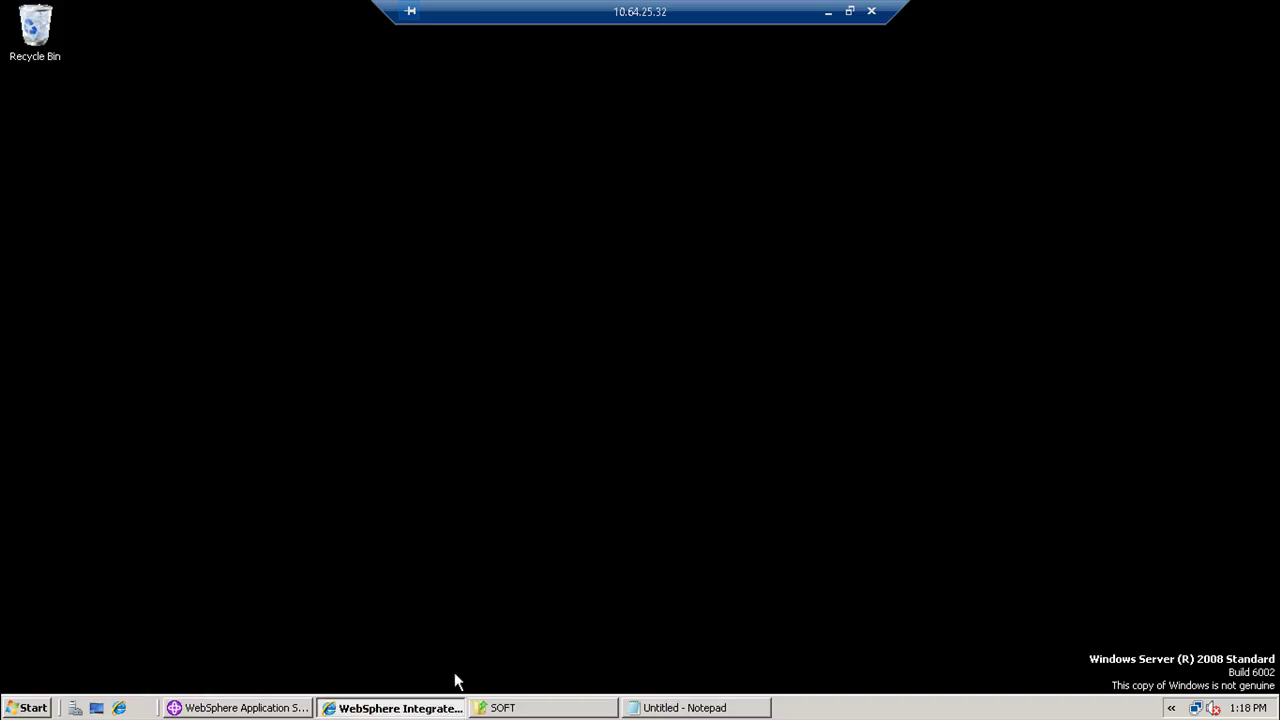
# - Restart server1 from WebSphere First steps, then minimize the remote session once it's open for e-business
pyautogui.click(252, 710)
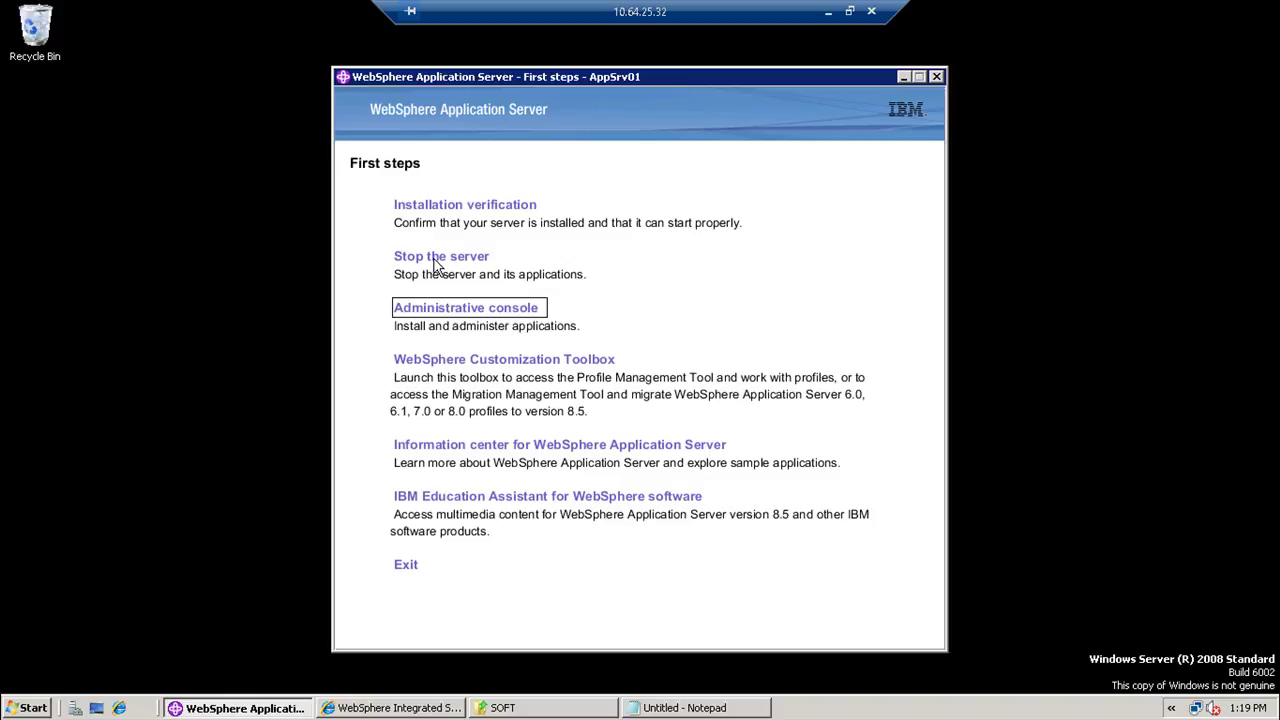
pyautogui.click(437, 260)
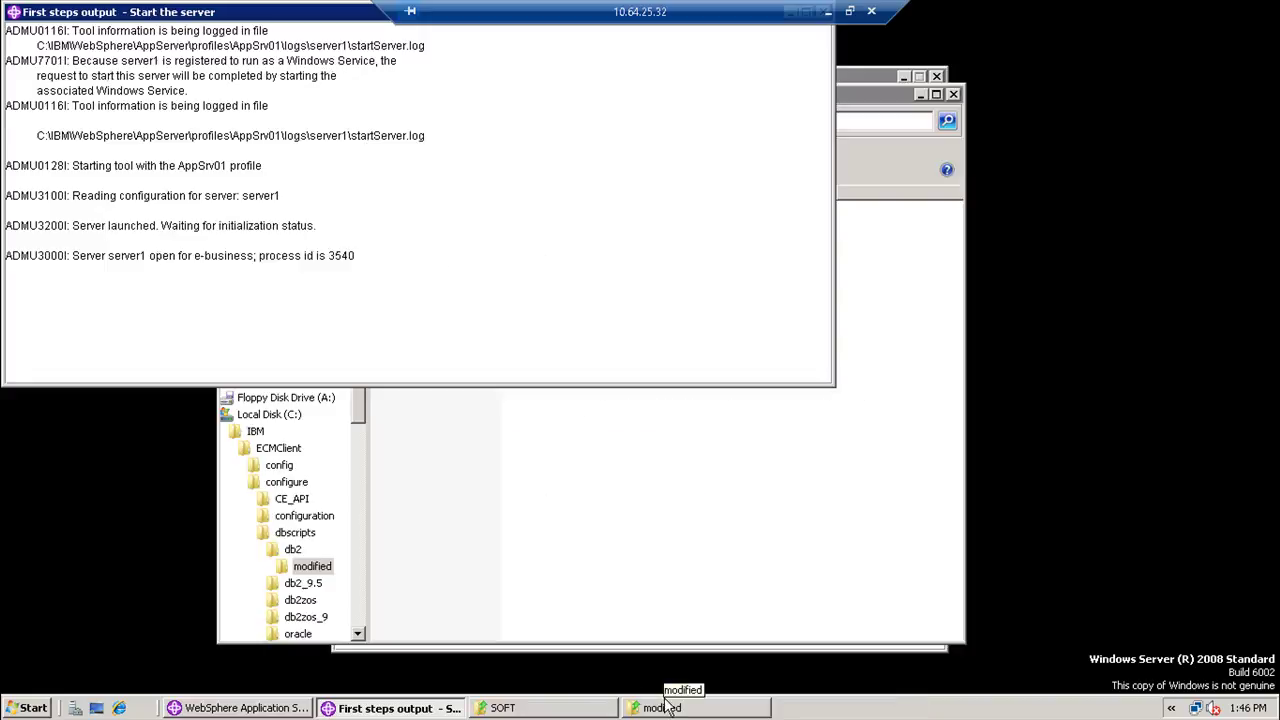
pyautogui.click(829, 13)
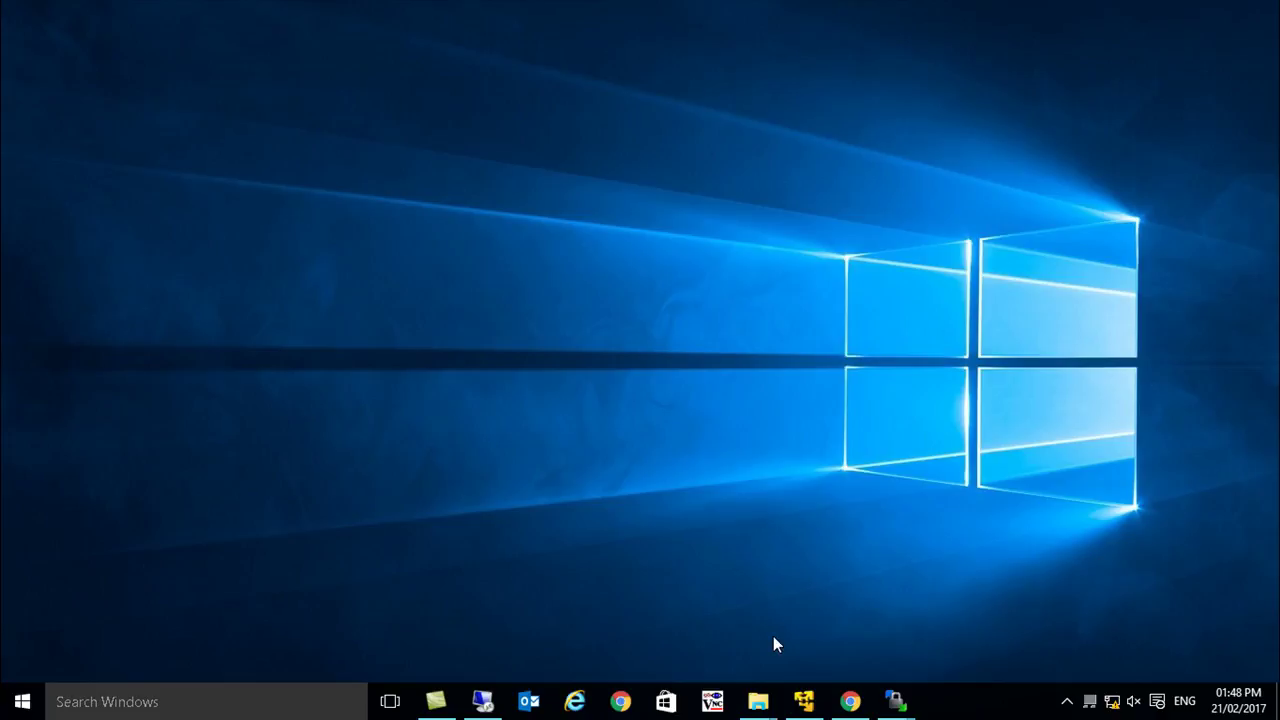
# - Return to the DB2 machine, unlock the session with the account password, and open db2inst1's home folder
pyautogui.click(803, 702)
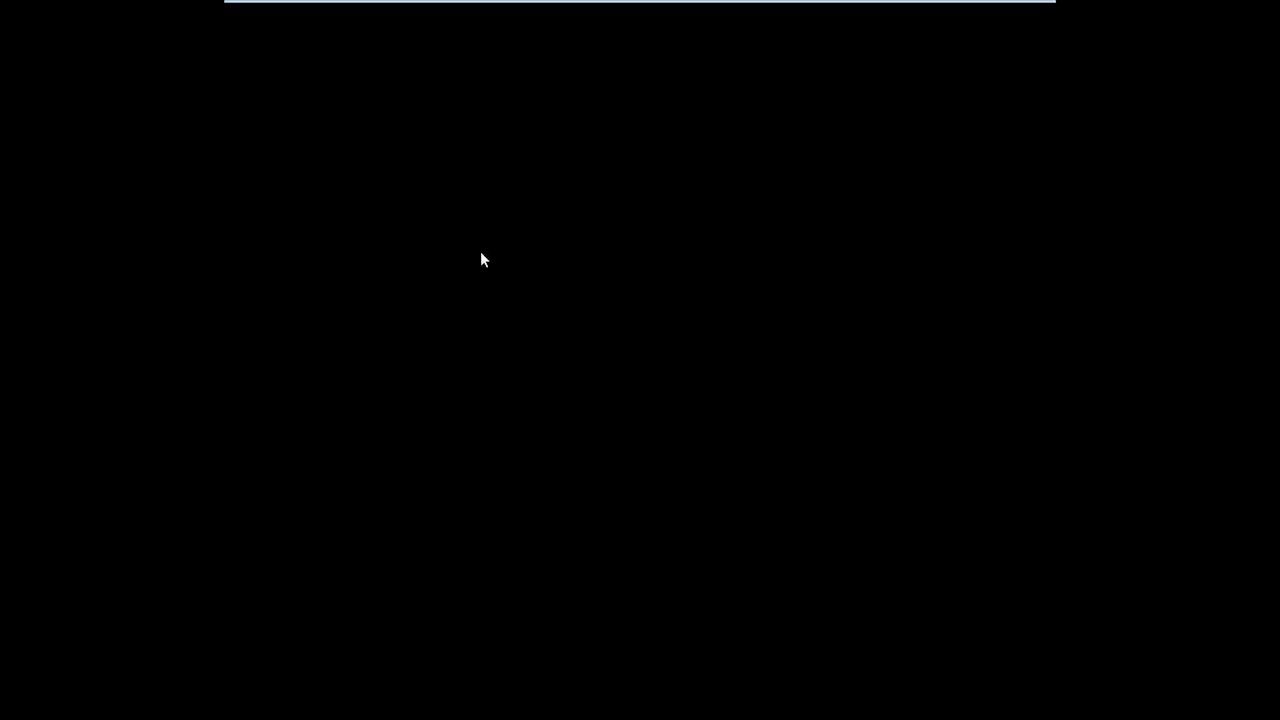
pyautogui.click(481, 259)
pyautogui.write('password')
pyautogui.press('Return')
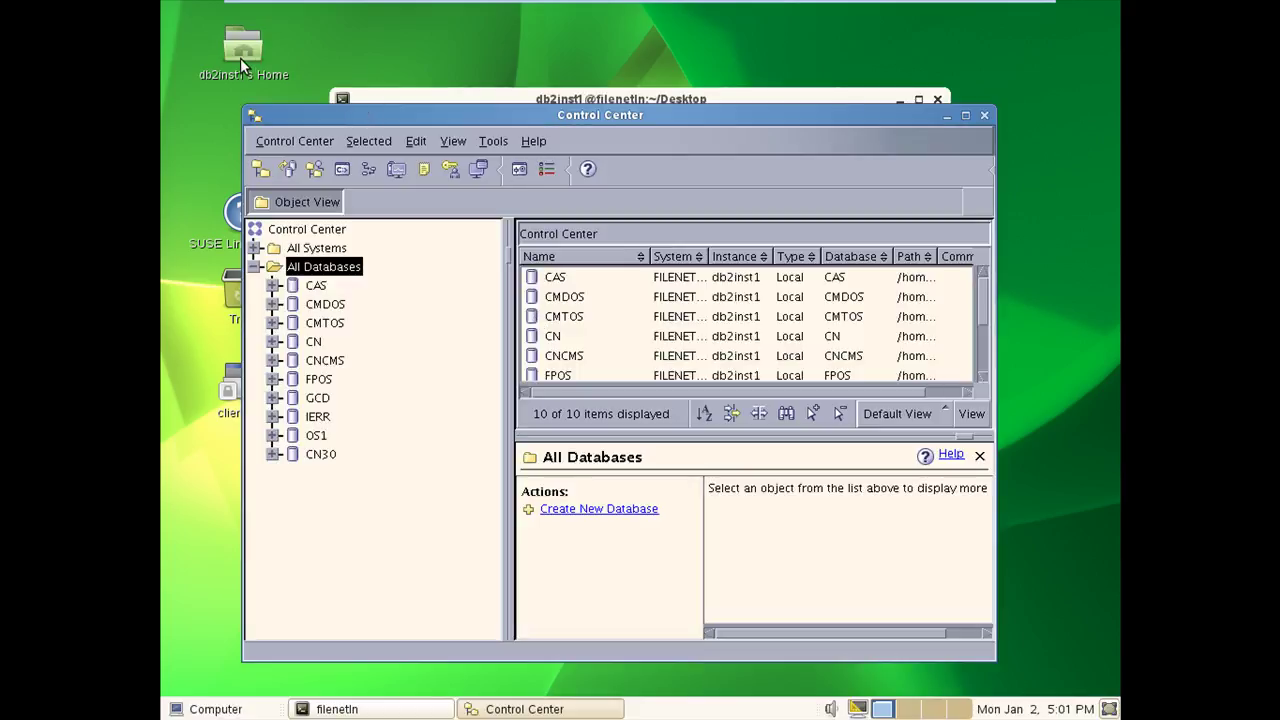
pyautogui.click(237, 48)
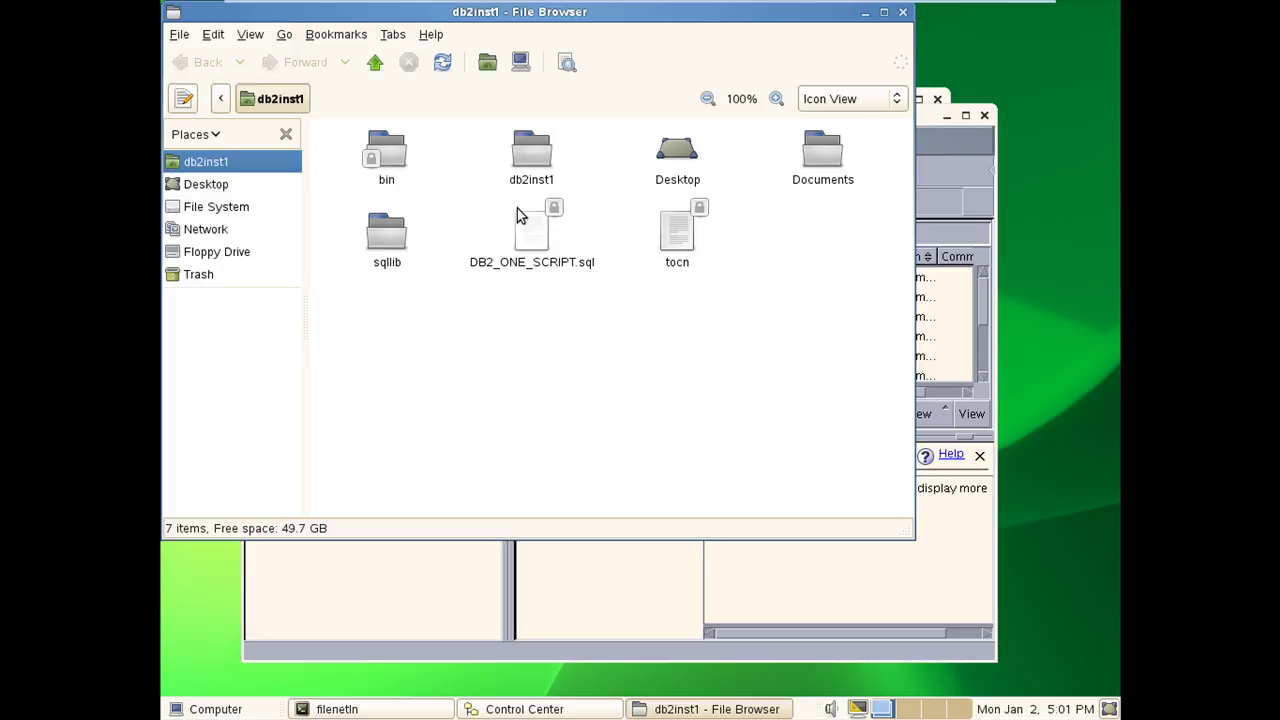
# - Open DB2_ONE_SCRIPT.sql in gedit and copy its entire contents
pyautogui.rightClick(521, 245)
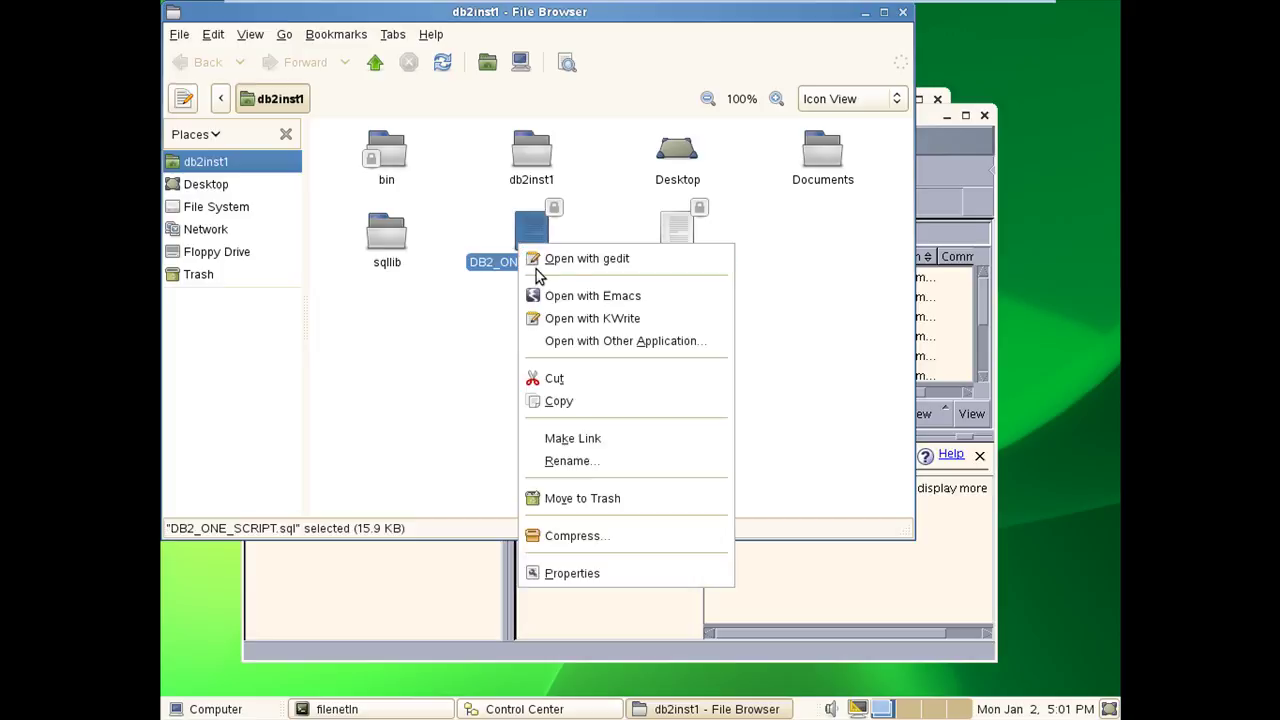
pyautogui.click(537, 256)
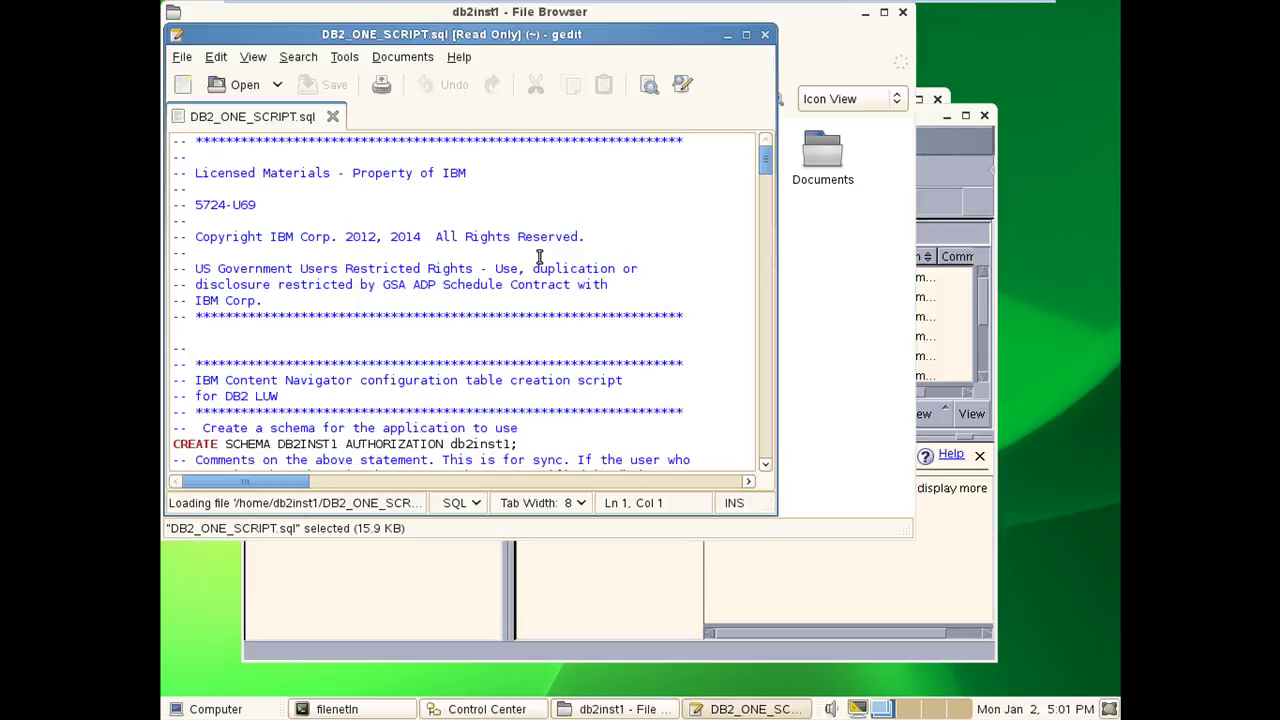
pyautogui.hotkey('ctrl', 'a')
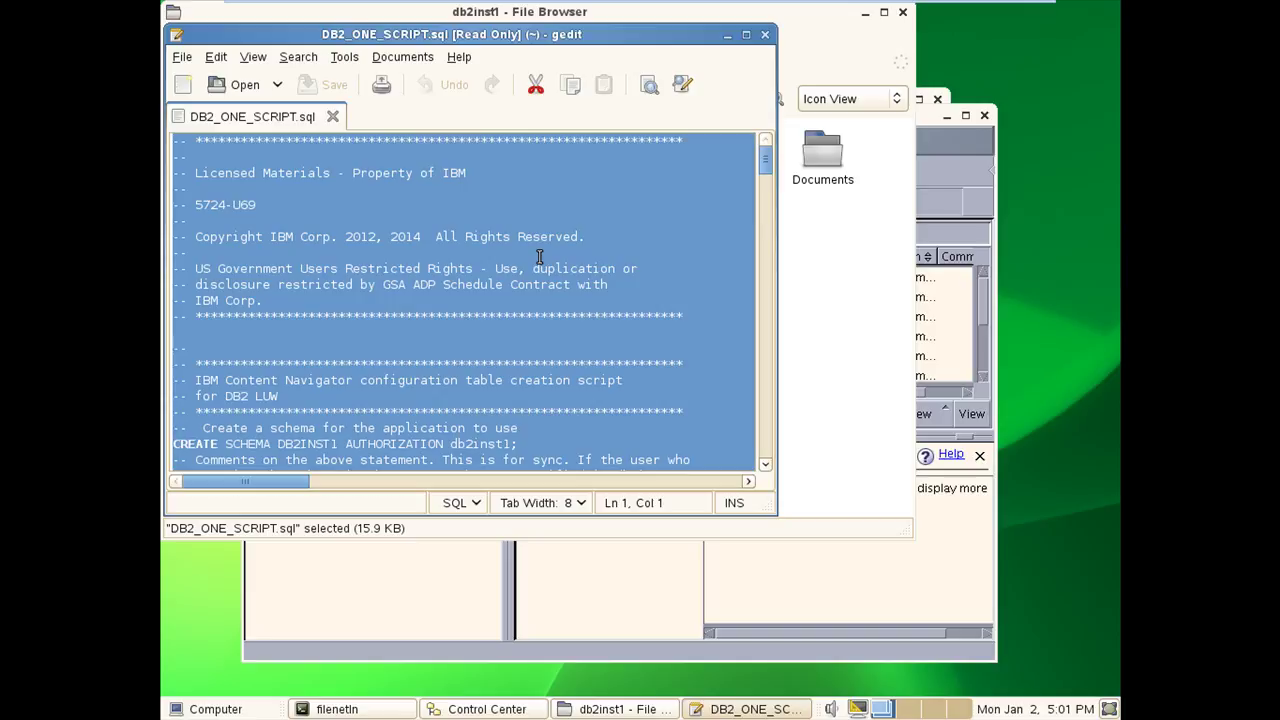
pyautogui.hotkey('ctrl', 'c')
pyautogui.click(727, 42)
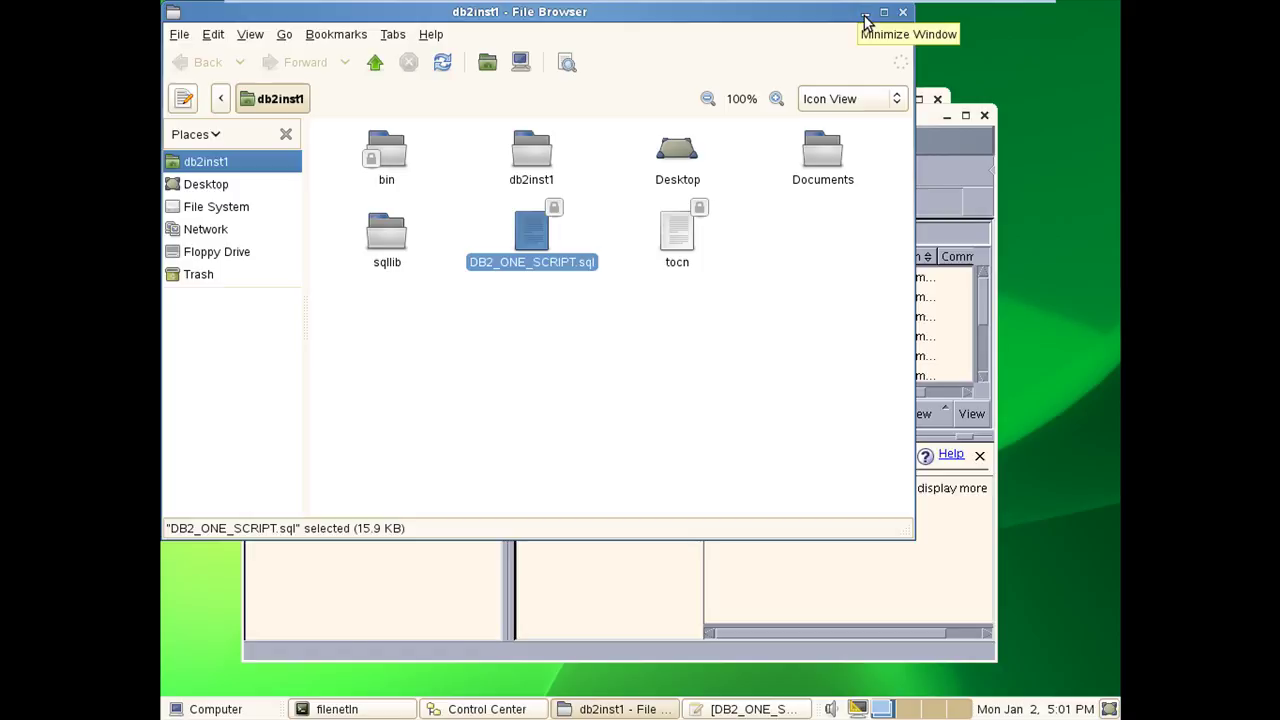
# - Paste the script into a query editor on CN30 in Control Center and run it
pyautogui.click(865, 13)
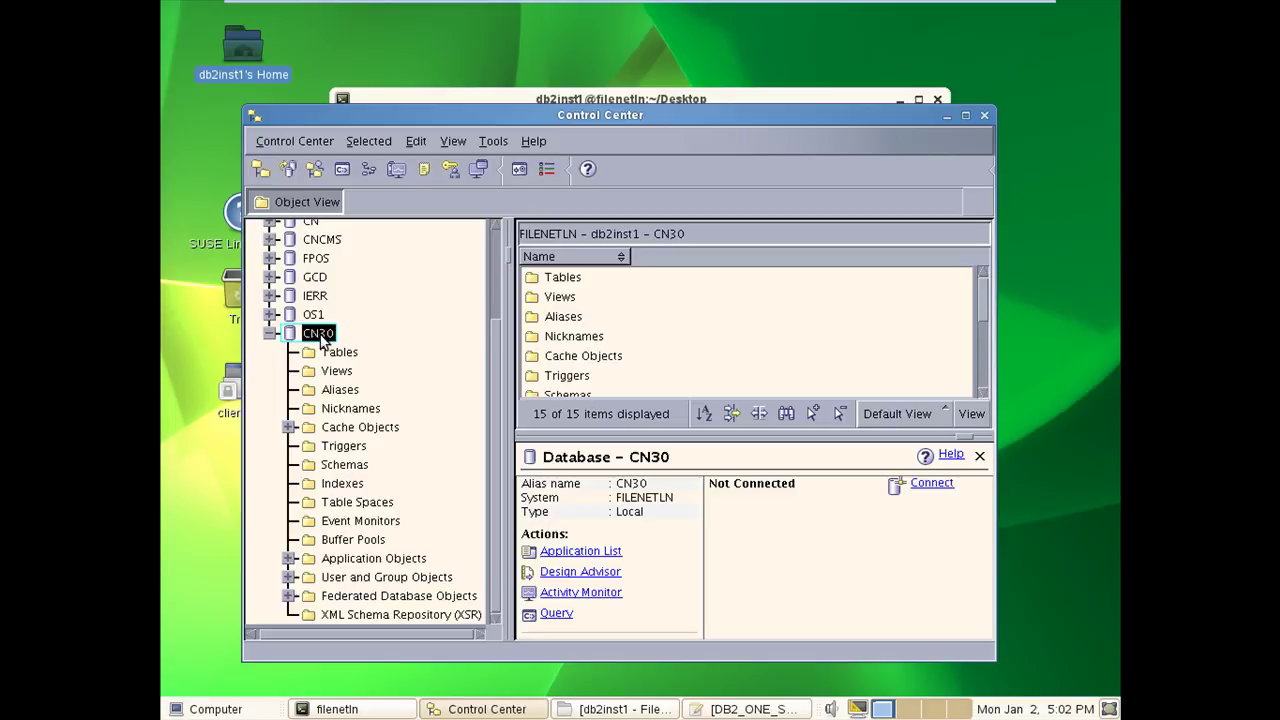
pyautogui.press('F1')
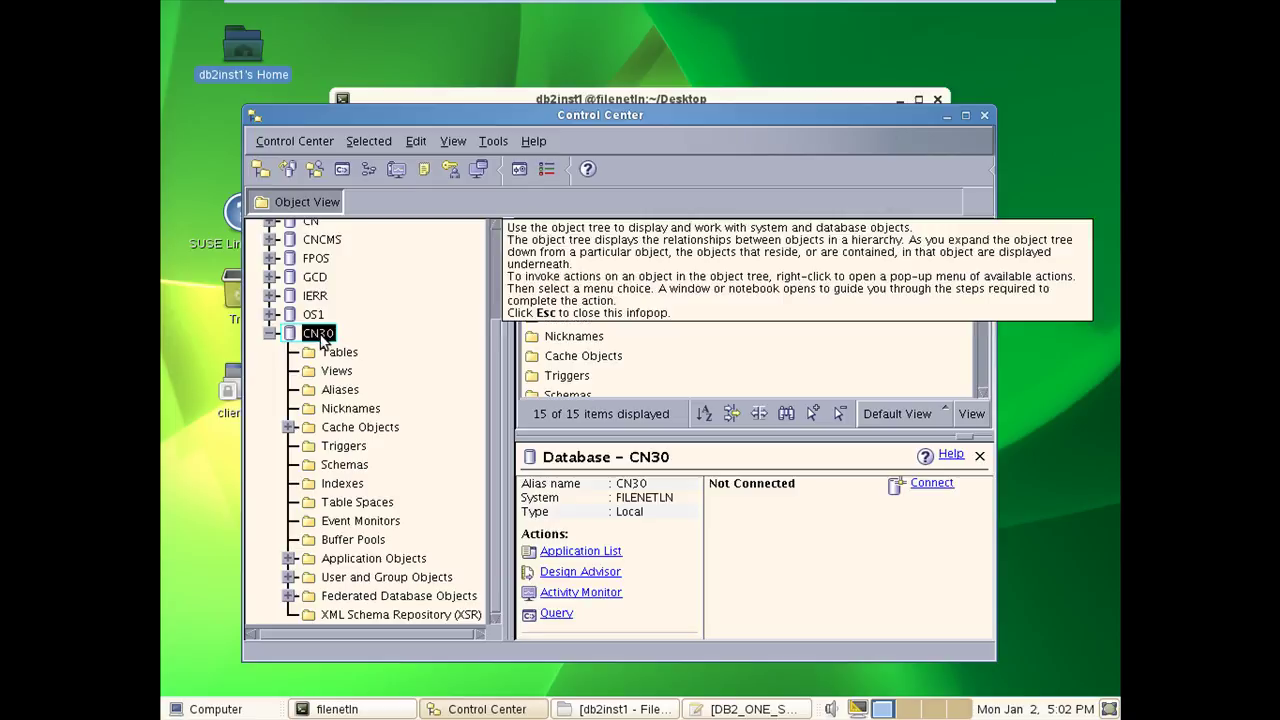
pyautogui.press('Escape')
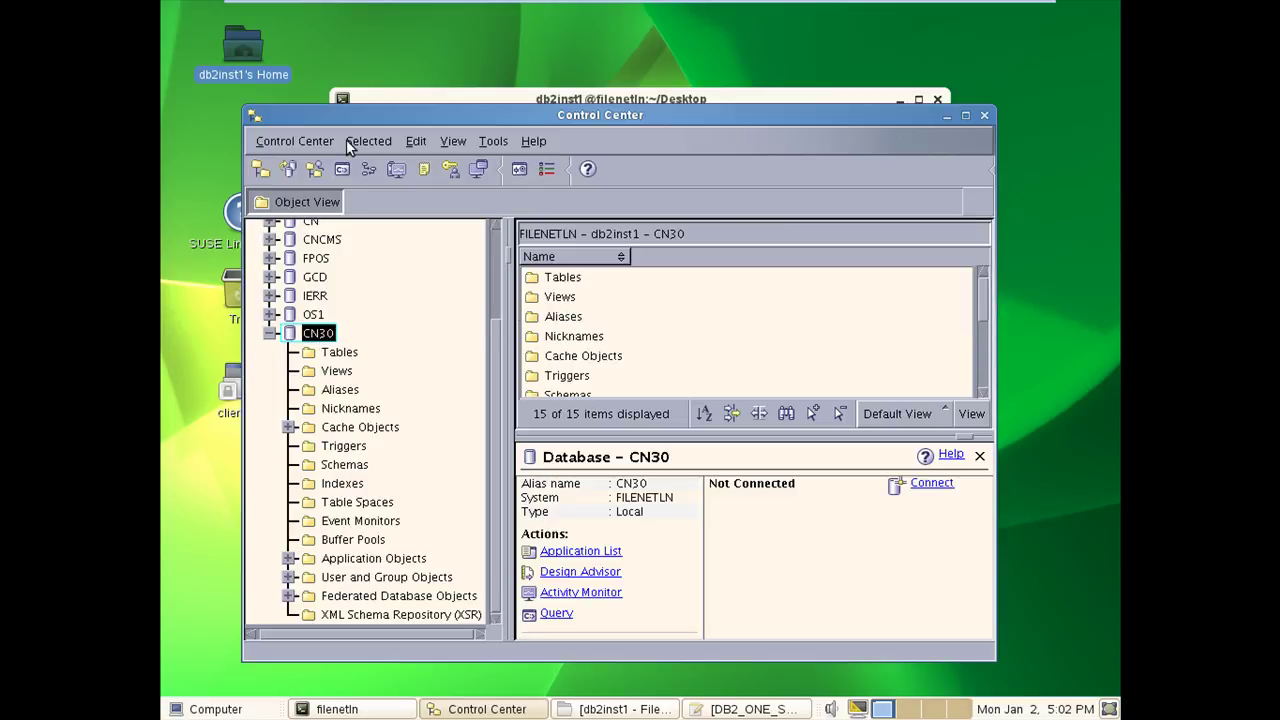
pyautogui.click(350, 145)
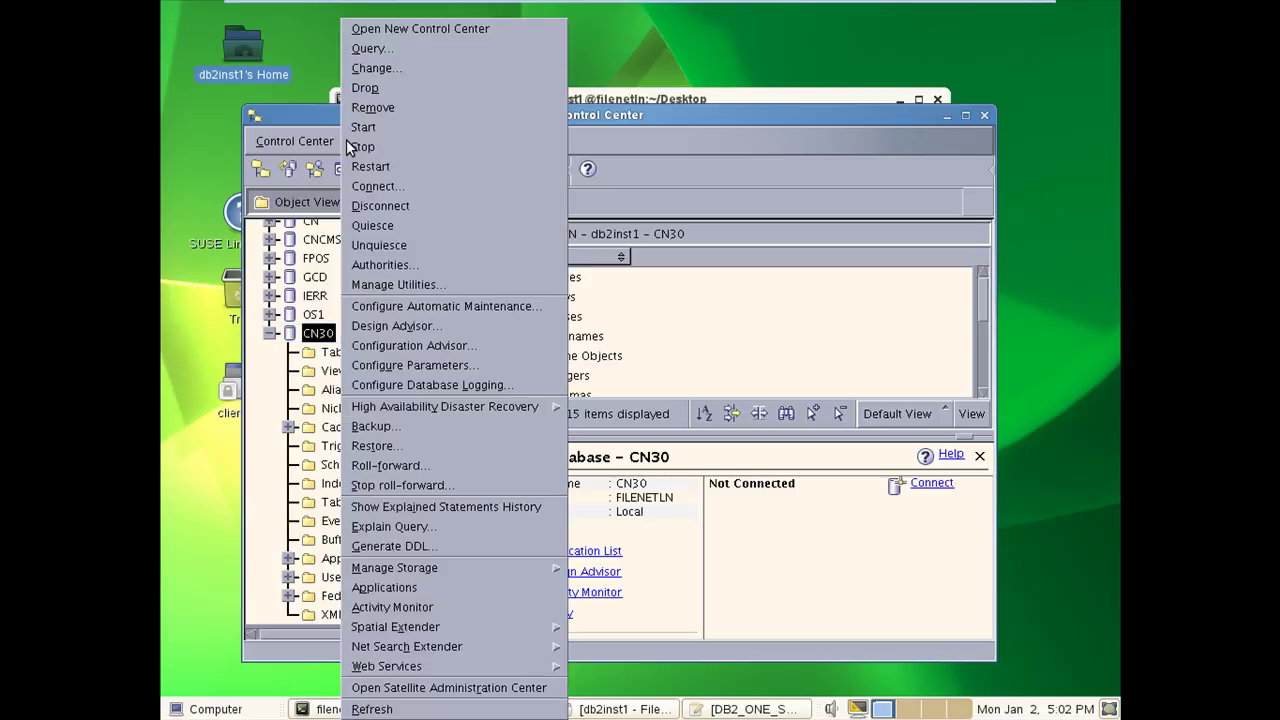
pyautogui.click(368, 52)
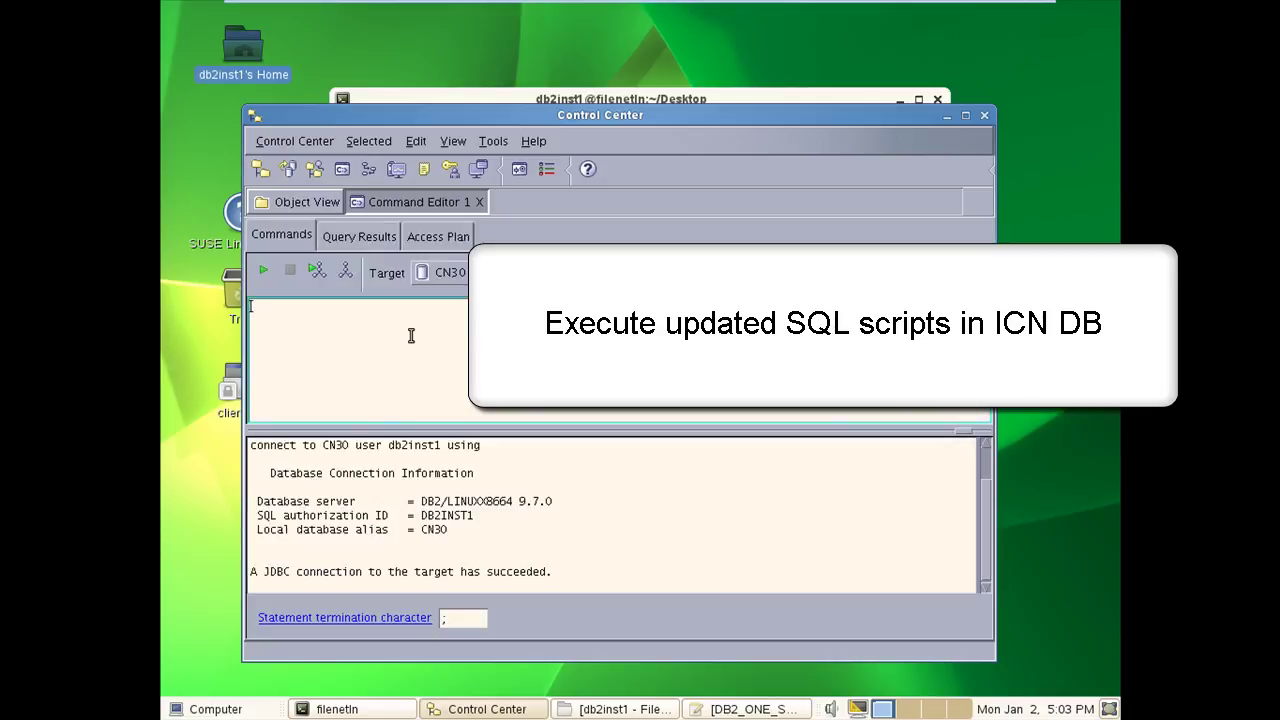
pyautogui.hotkey('ctrl', 'v')
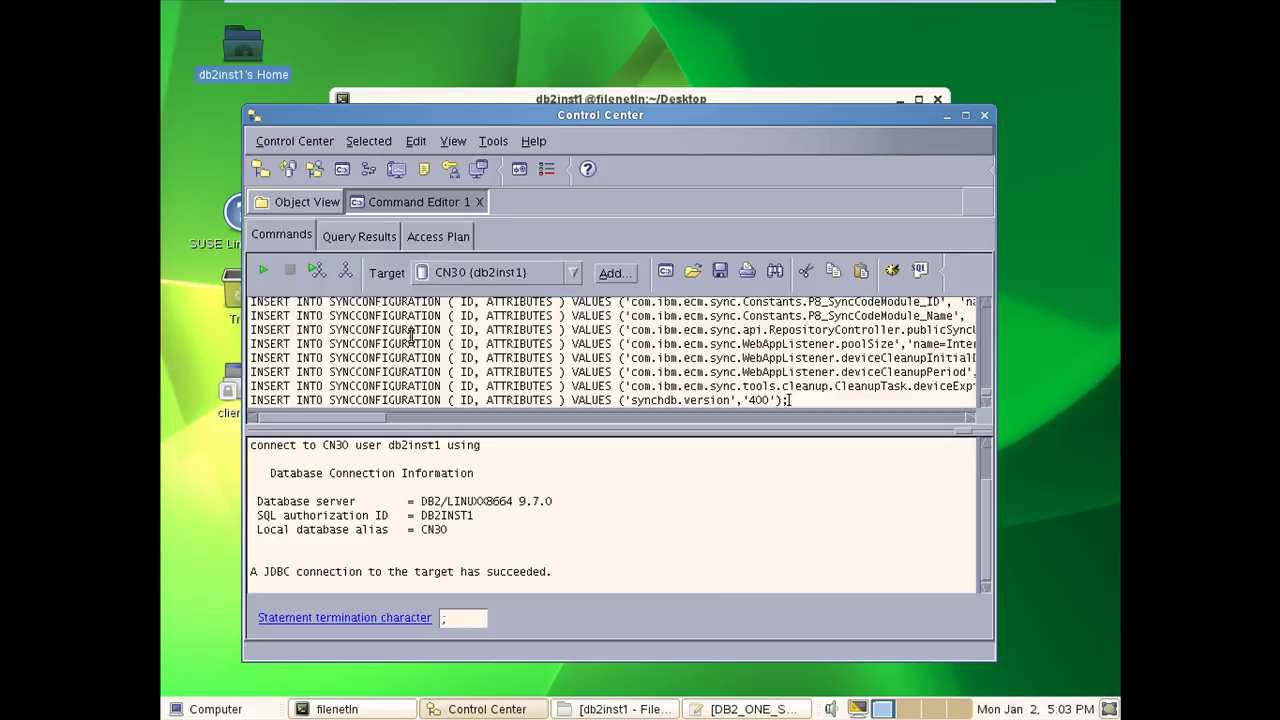
pyautogui.click(266, 272)
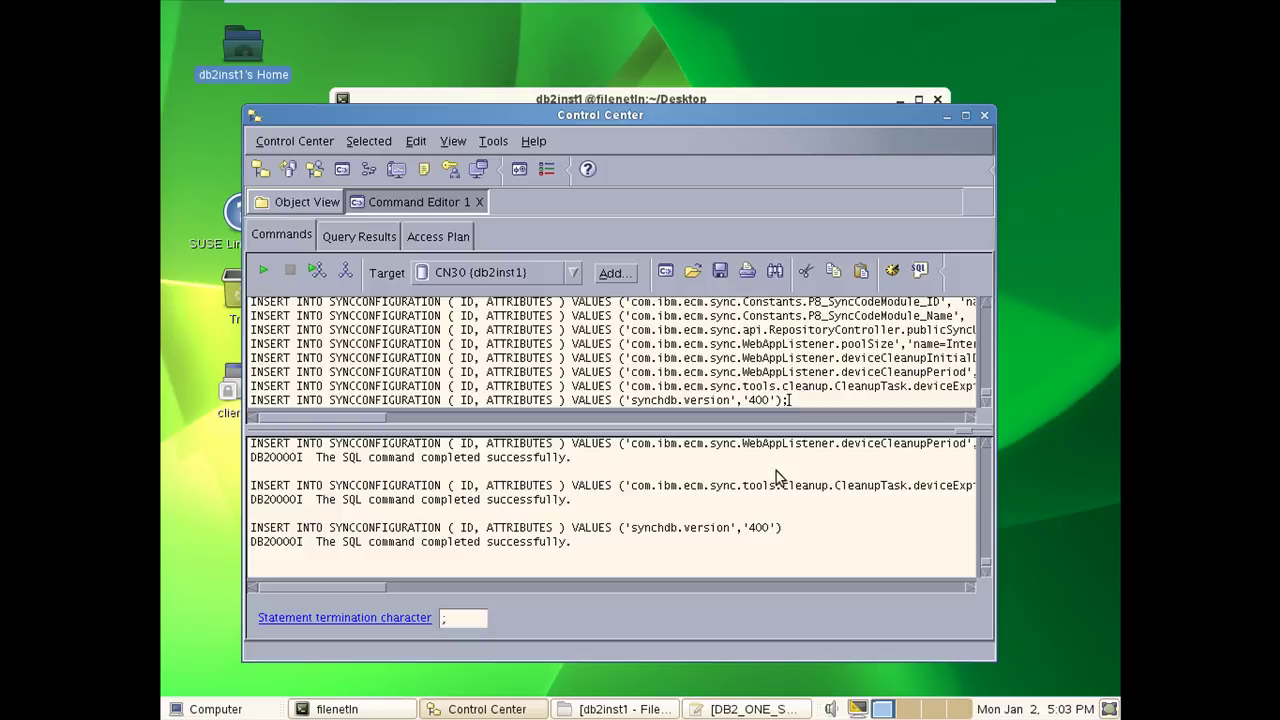
pyautogui.scroll(6, 987, 474)
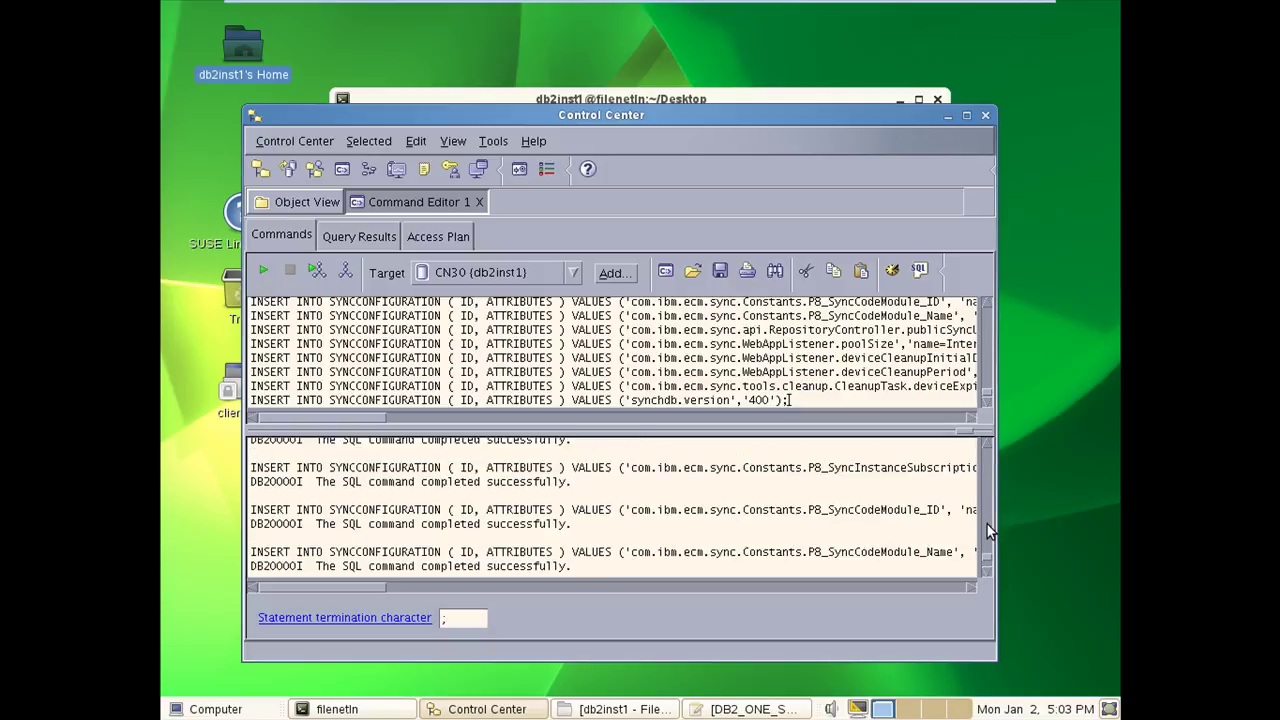
pyautogui.scroll(8, 987, 540)
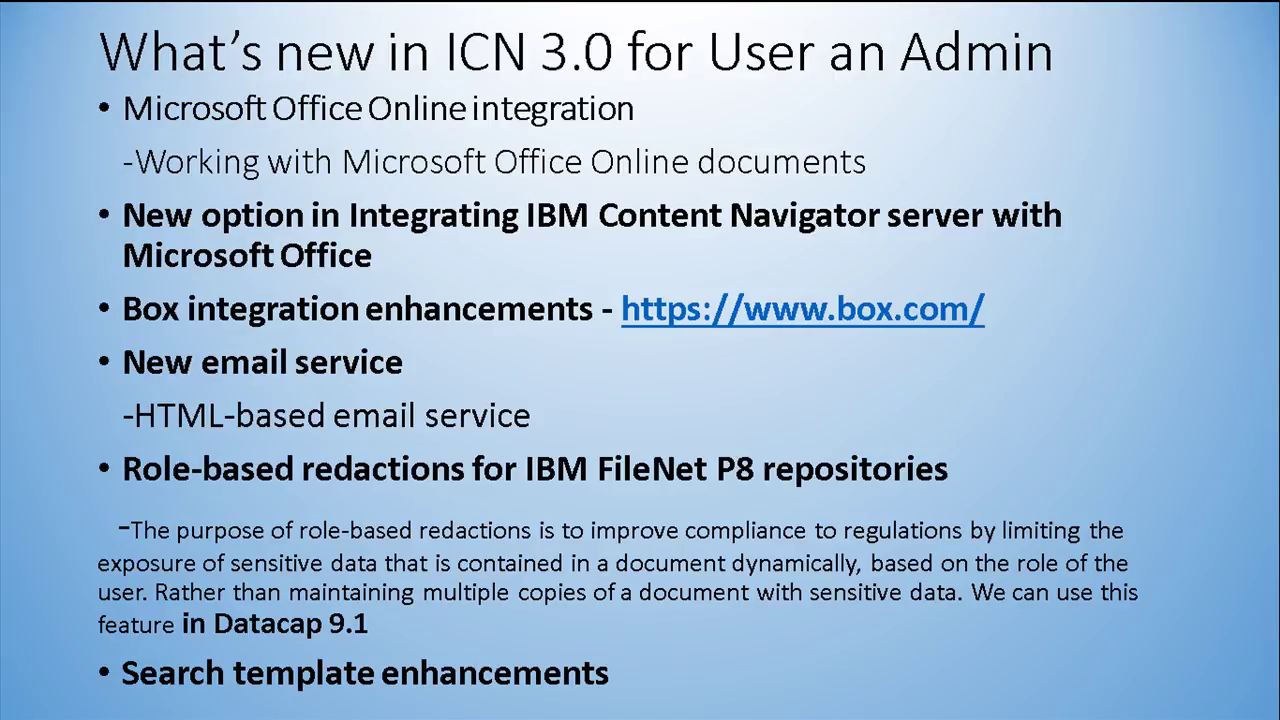
# - Page past the developer features and deprecated API slides, then sign in to the Content Navigator admin desktop
pyautogui.press('Right')
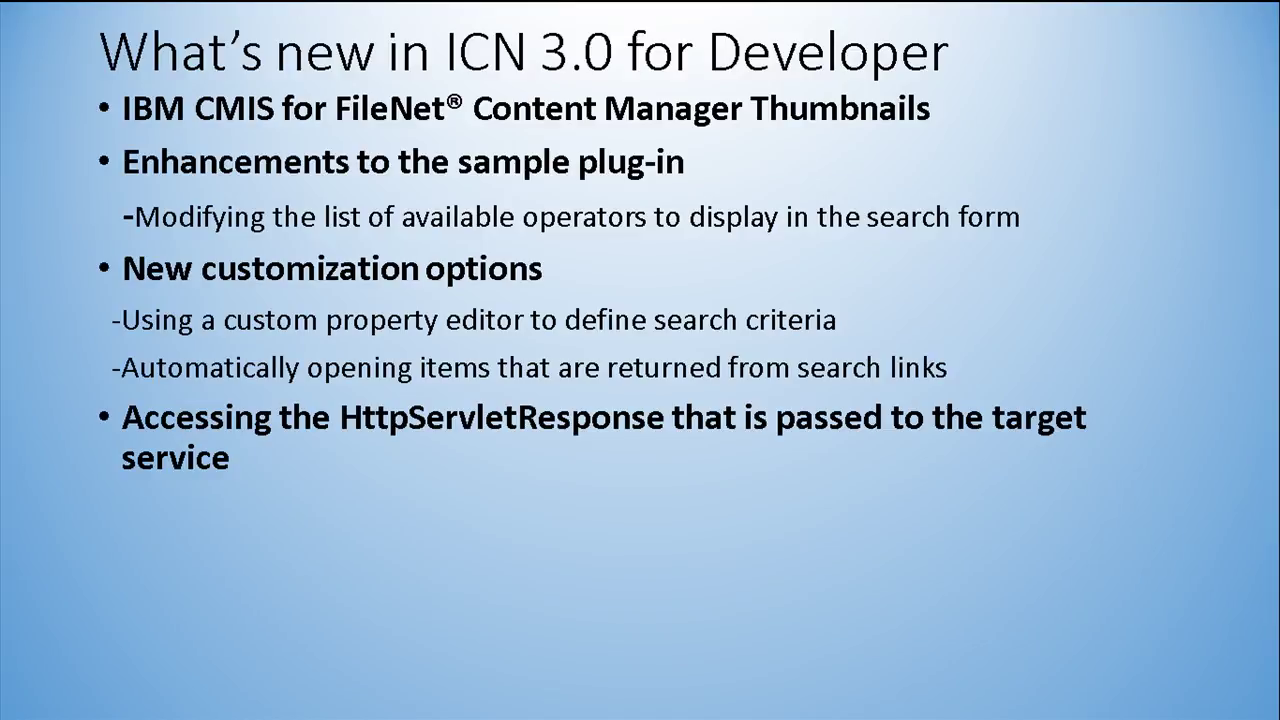
pyautogui.press('Right')
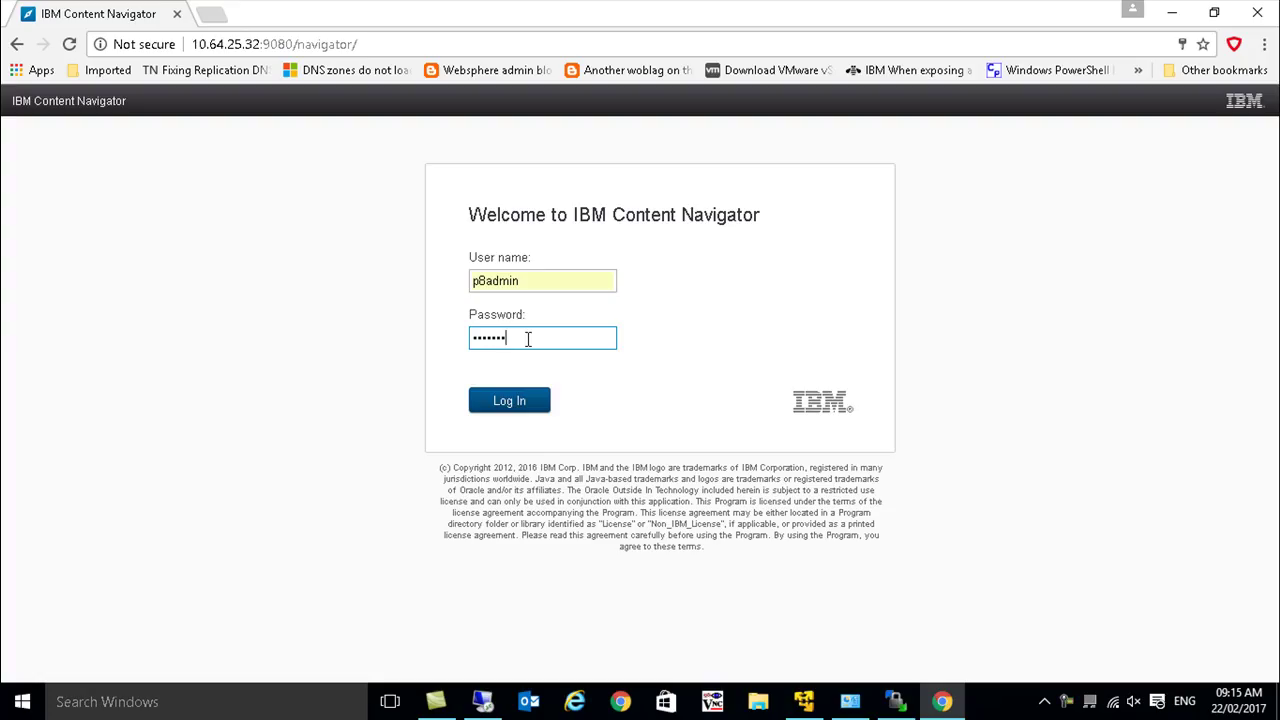
pyautogui.press('Return')
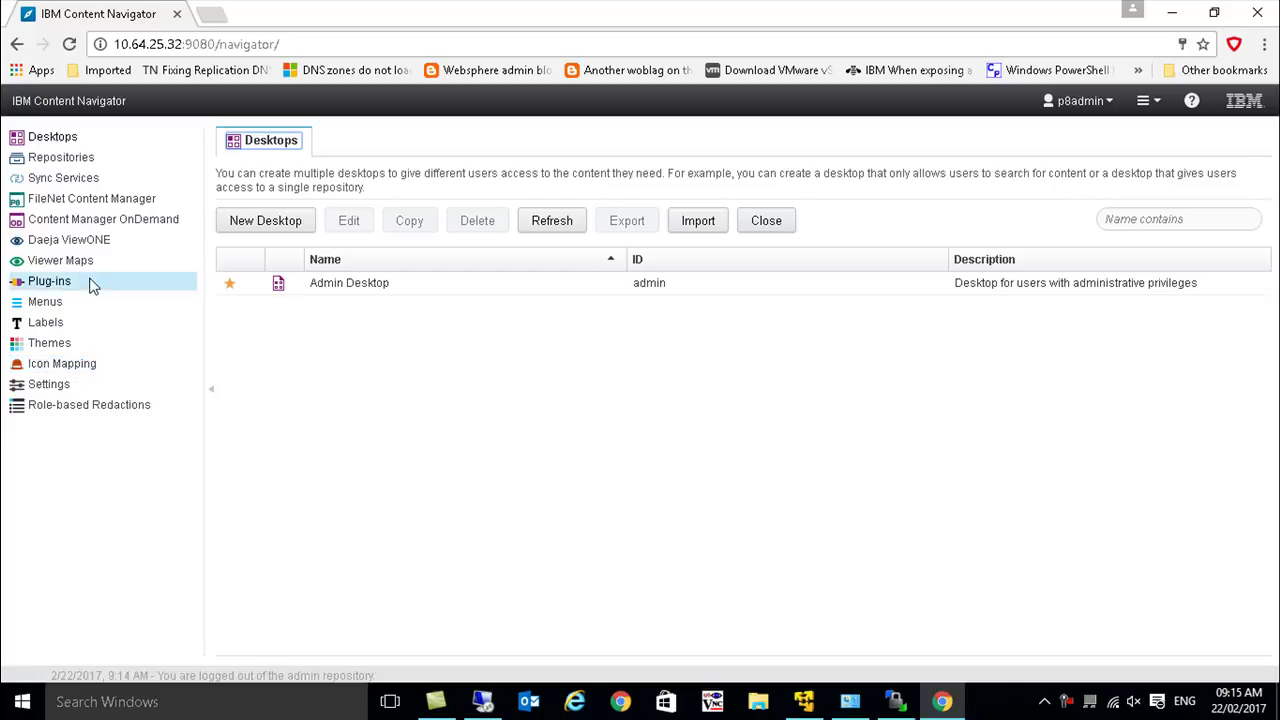
# - Look at Role-based Redactions, then start a new FileNet Content Manager repository under Repositories
pyautogui.click(105, 408)
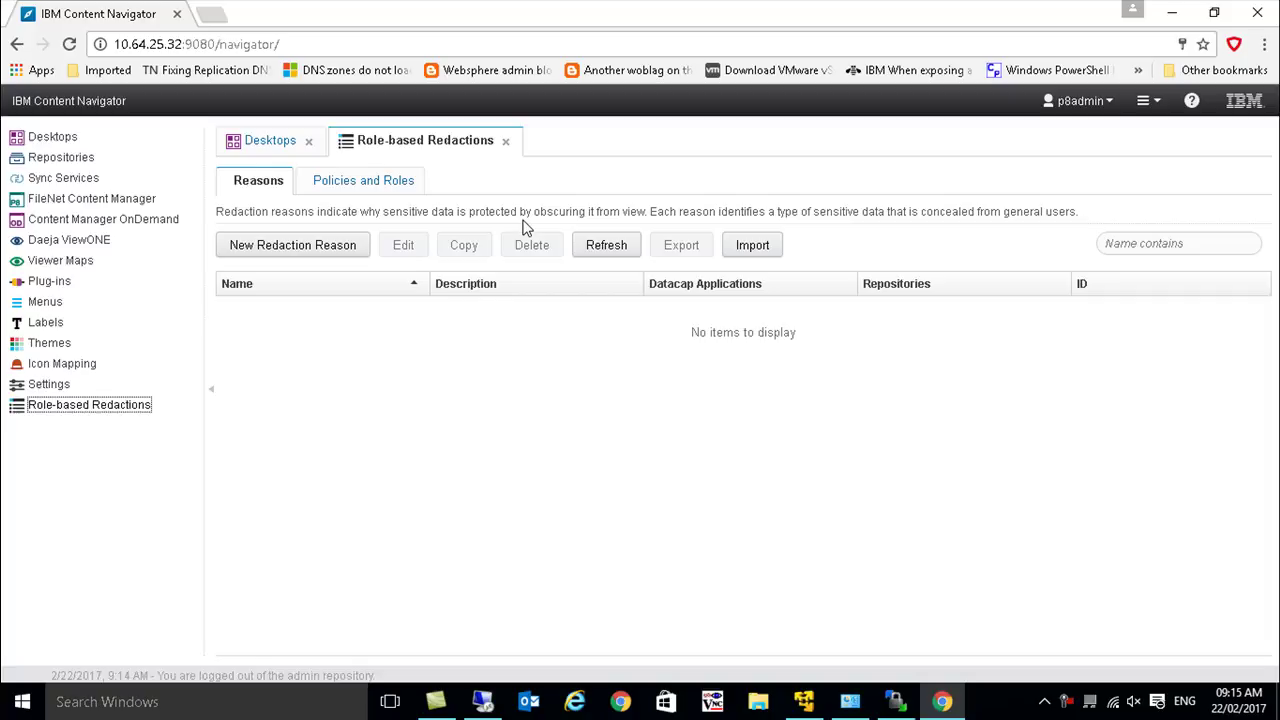
pyautogui.click(50, 160)
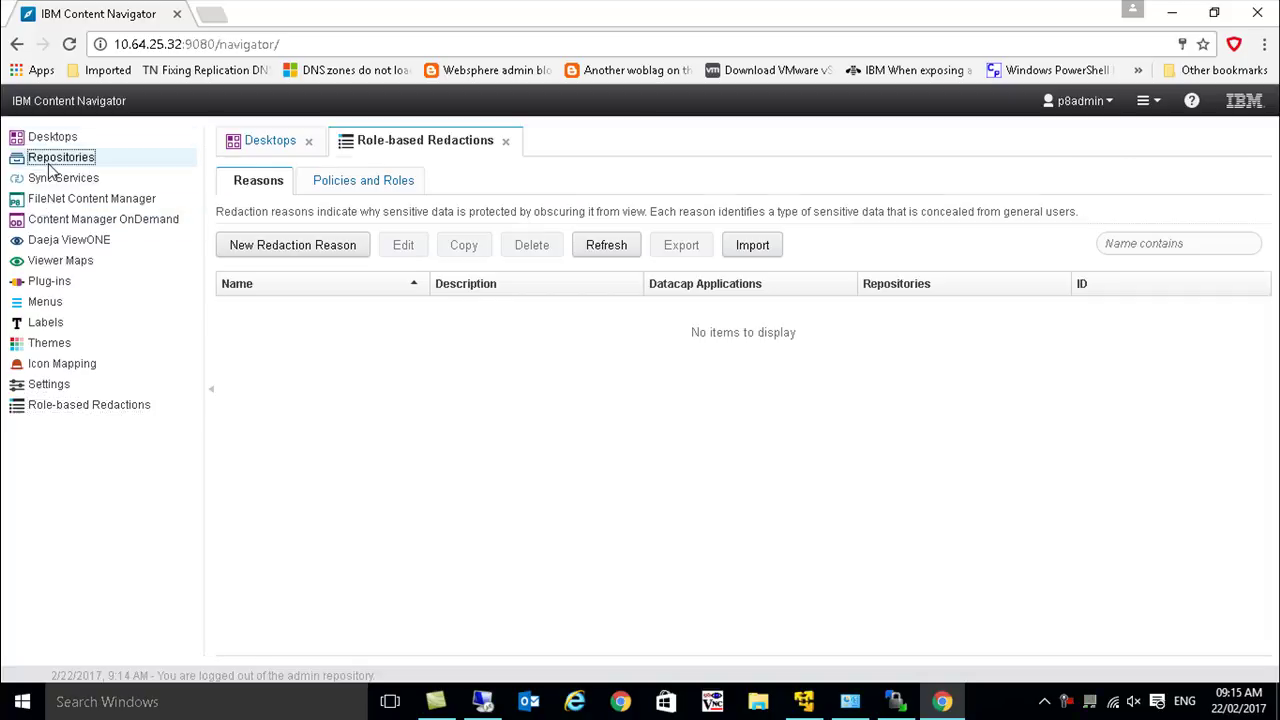
pyautogui.click(268, 182)
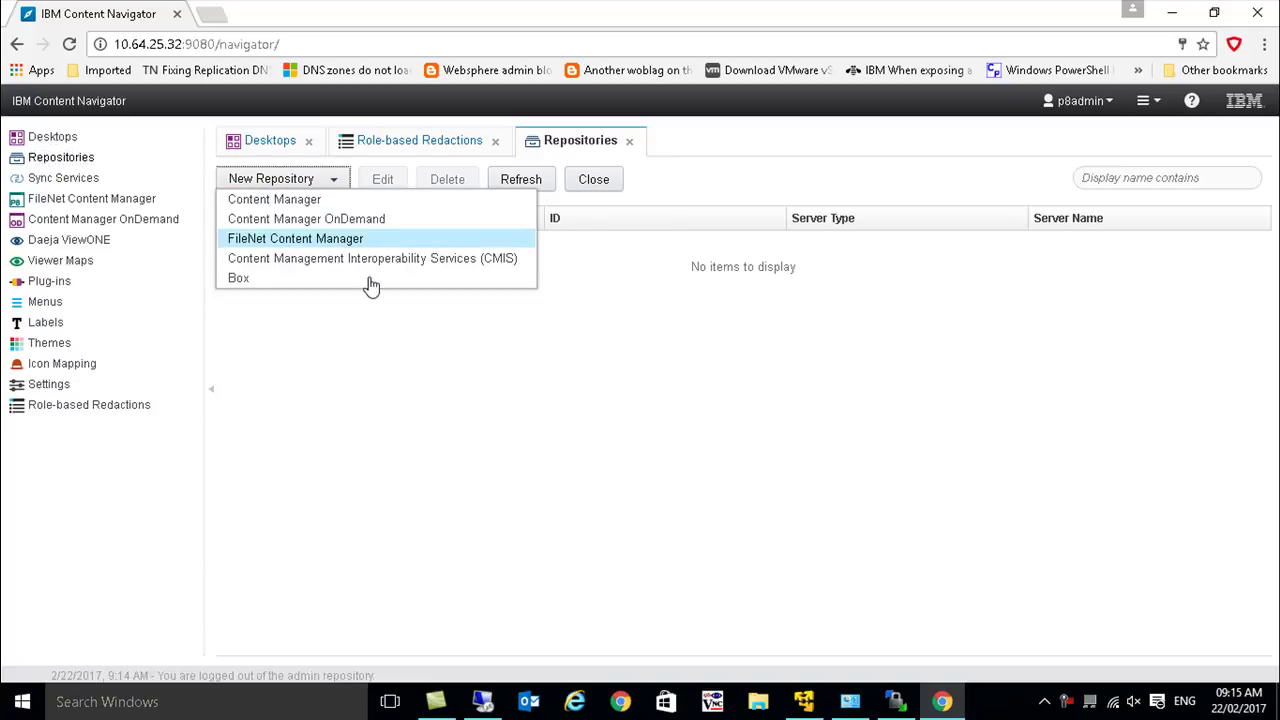
pyautogui.press('Return')
# - Name the repository OS1 with server URL iiop://filenetln:2809/FileNet/Engine
pyautogui.click(496, 315)
pyautogui.write('OS1`')
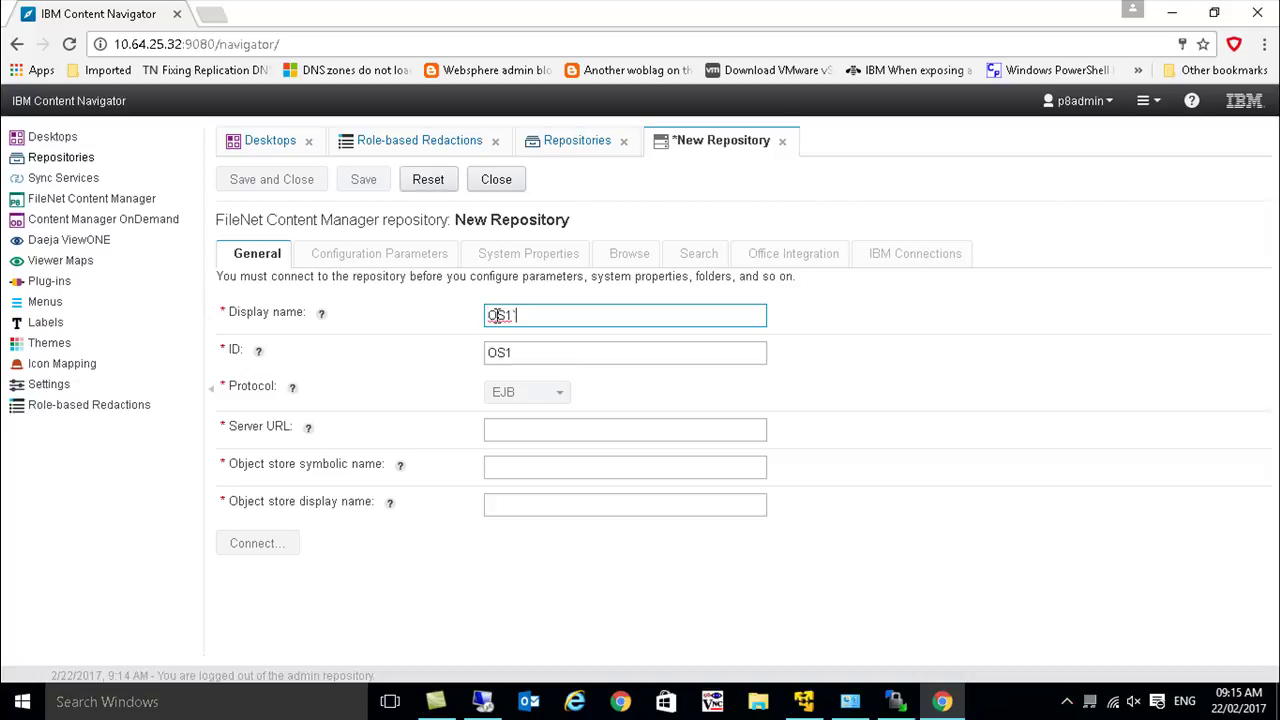
pyautogui.press('BackSpace')
pyautogui.press('Tab')
pyautogui.press('Tab')
pyautogui.write('iiop://')
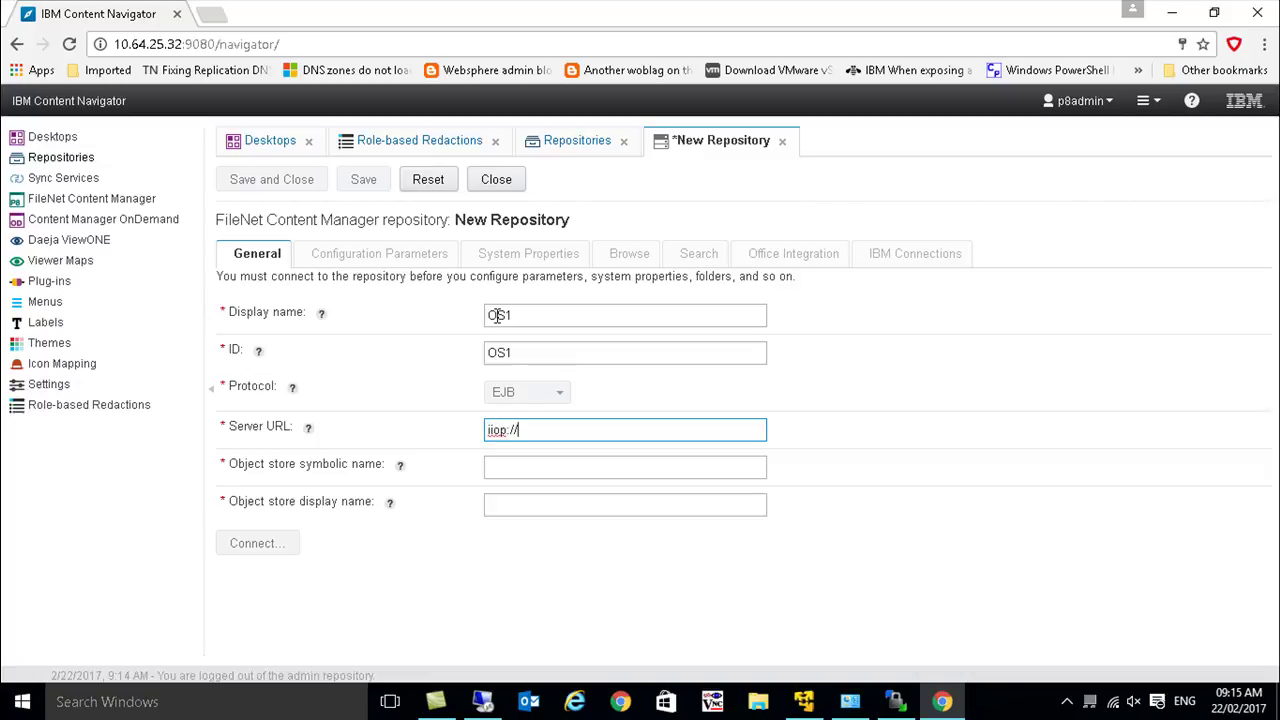
pyautogui.write('filenetln:2809/FIleNet')
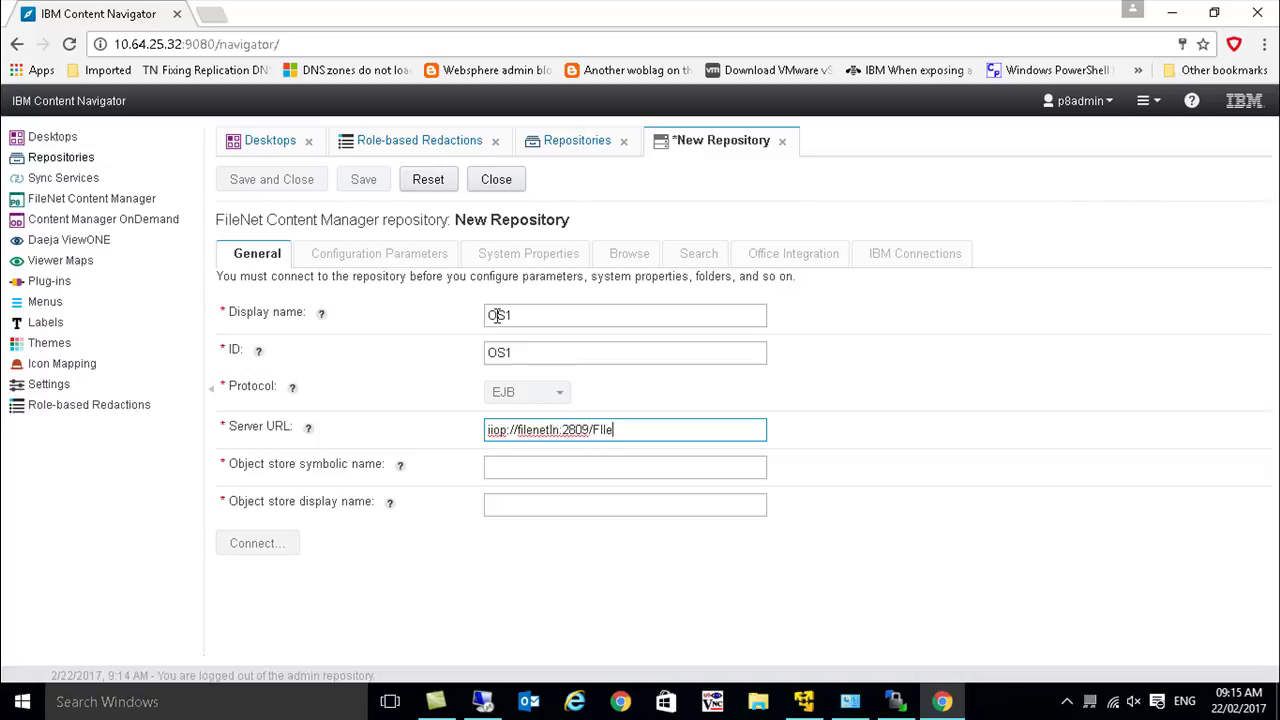
pyautogui.press('BackSpace')
pyautogui.press('BackSpace')
pyautogui.press('BackSpace')
pyautogui.press('BackSpace')
pyautogui.press('BackSpace')
pyautogui.press('BackSpace')
pyautogui.write('ileNet/Engine')
# - Set object store symbolic and display names to OS1, then connect and log in
pyautogui.press('Tab')
pyautogui.write('OS1')
pyautogui.press('Tab')
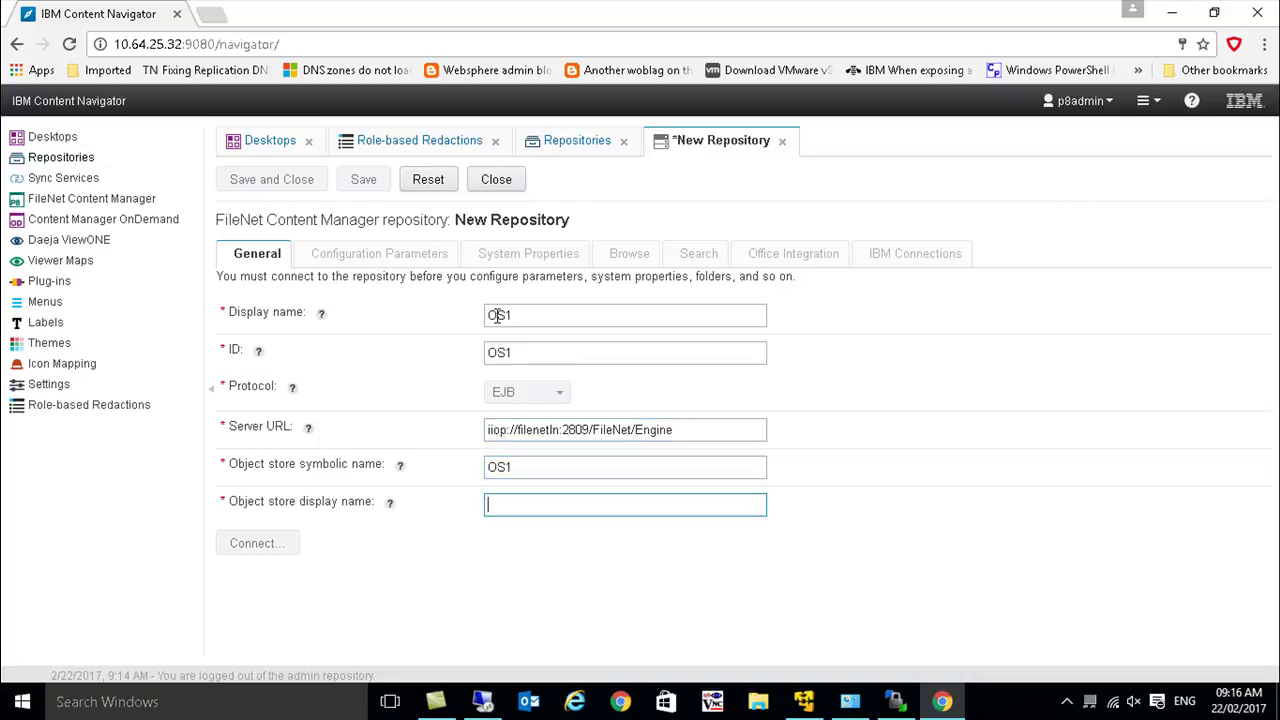
pyautogui.write('OS1')
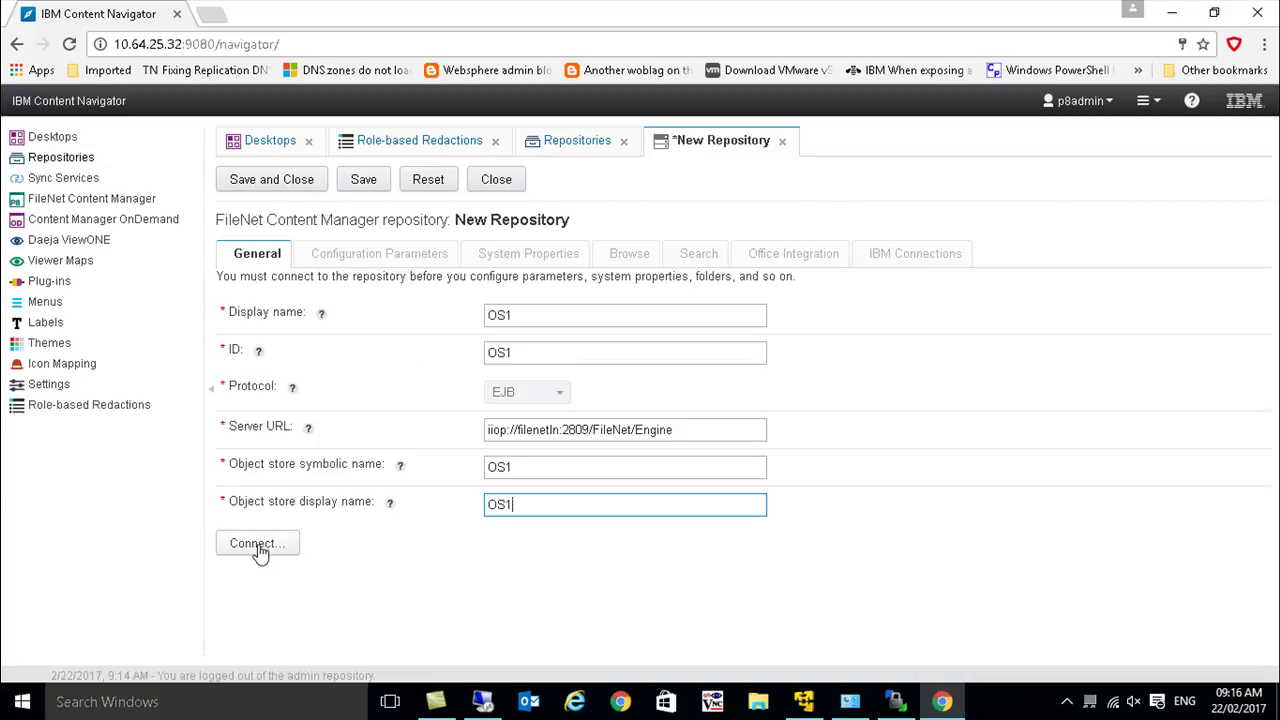
pyautogui.click(259, 545)
pyautogui.click(687, 477)
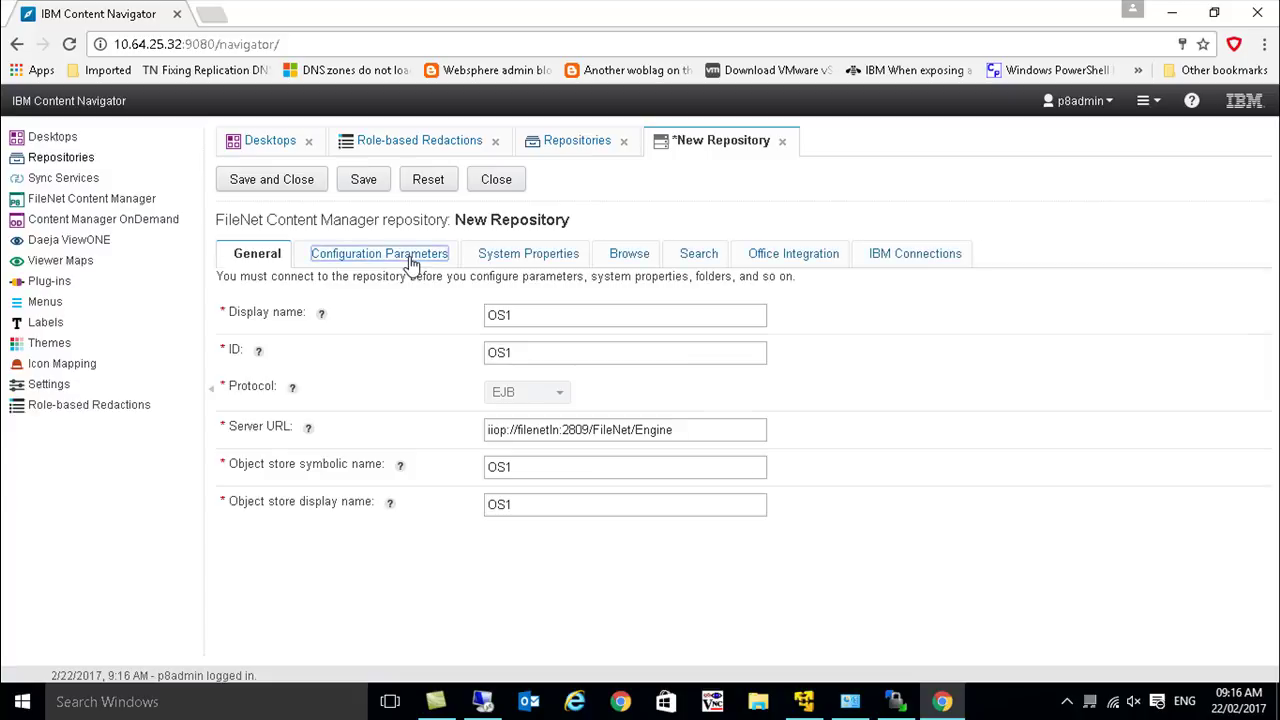
# - In Configuration Parameters, set the workflow connection point to OS1:1 and scroll to Optional Features
pyautogui.click(408, 257)
pyautogui.click(748, 570)
pyautogui.click(623, 594)
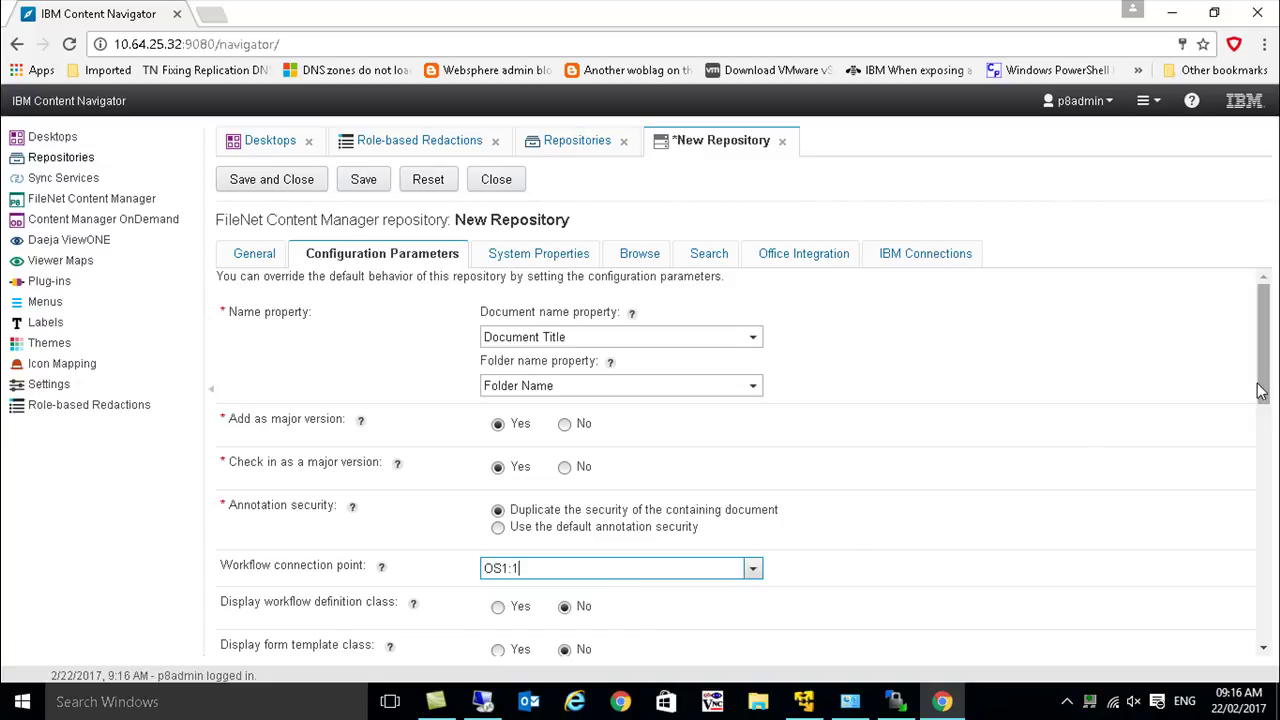
pyautogui.moveTo(1263, 392); pyautogui.dragTo(1270, 445)
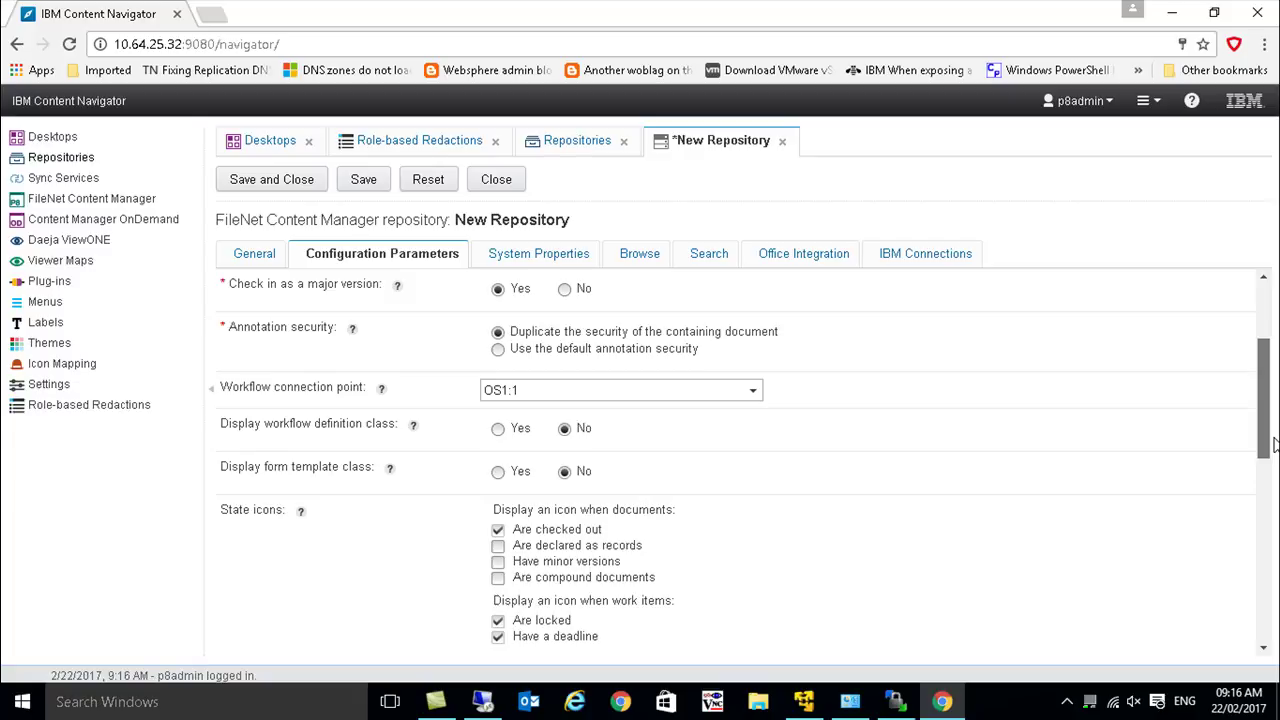
pyautogui.moveTo(1273, 445); pyautogui.dragTo(1271, 588)
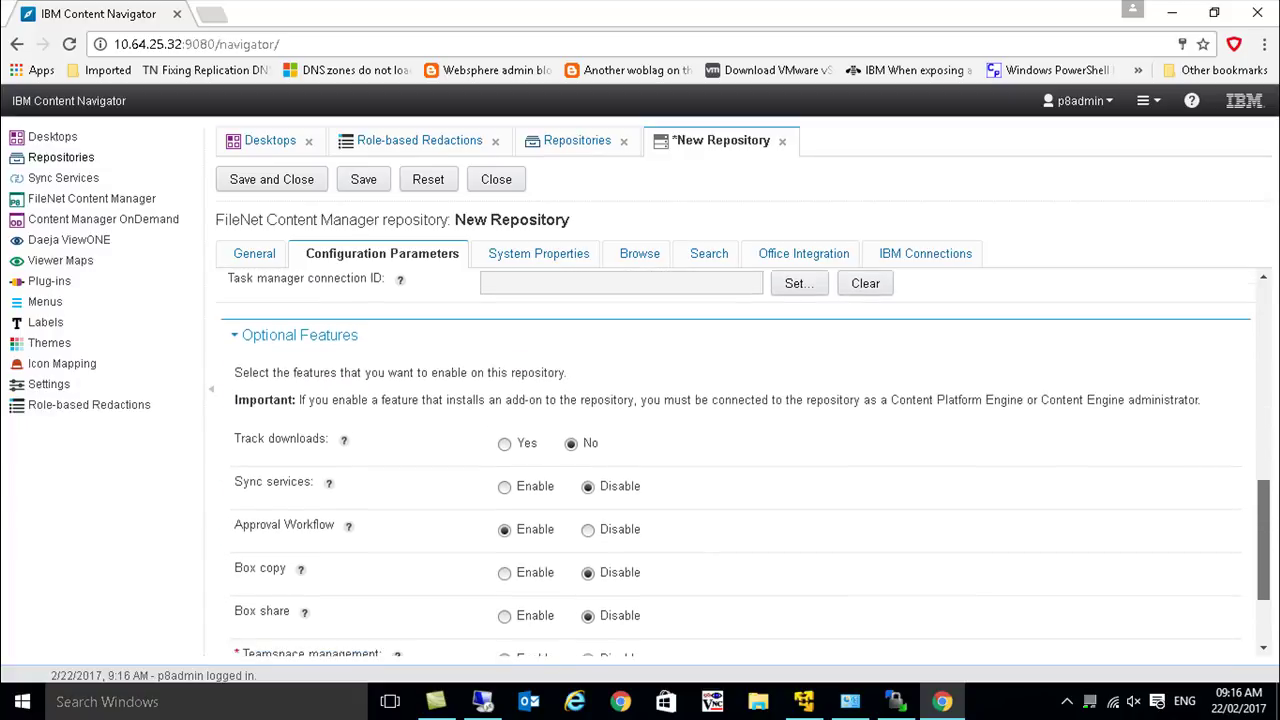
pyautogui.moveTo(1271, 588); pyautogui.dragTo(1271, 628)
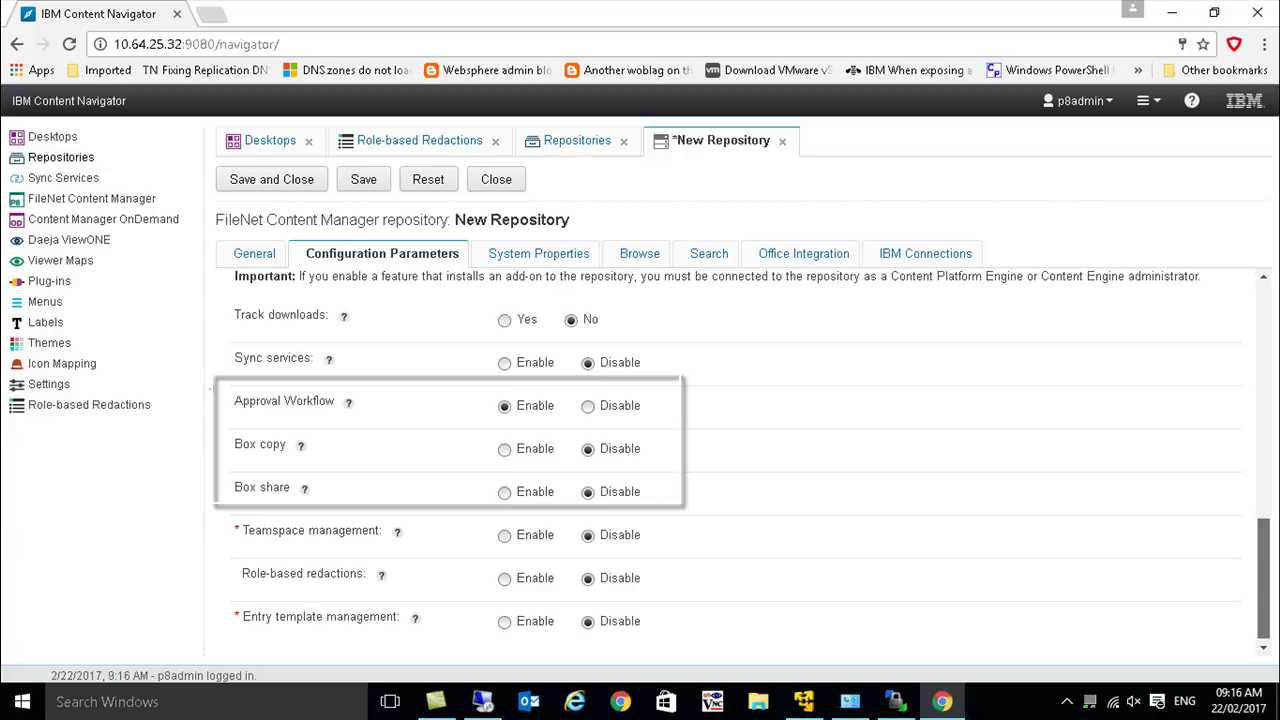
pyautogui.scroll(-1, 728, 460)
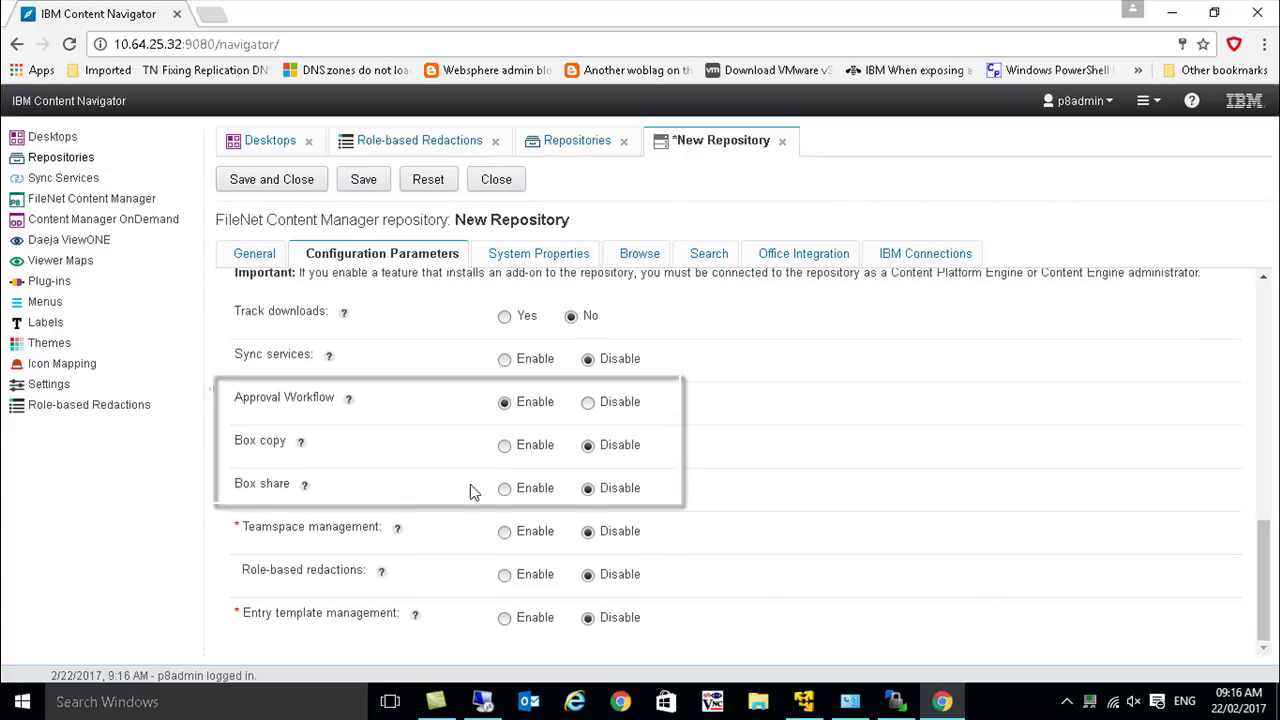
pyautogui.moveTo(351, 400)
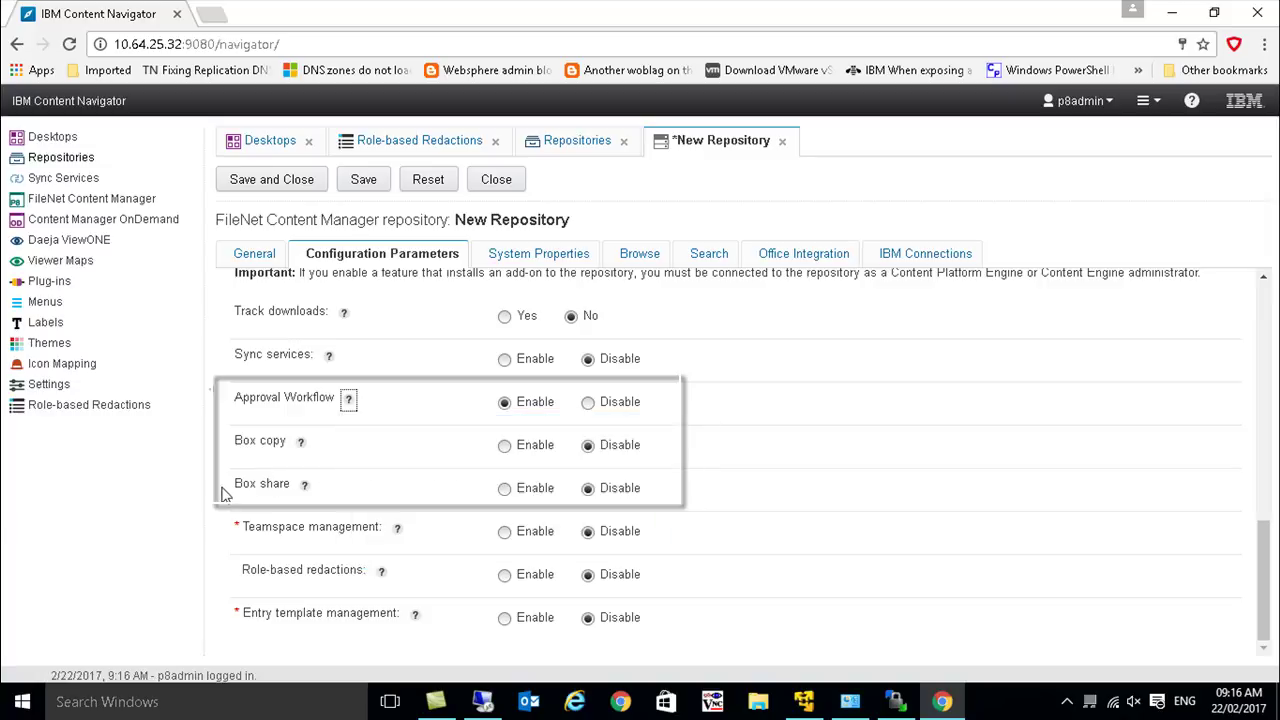
# - Enable entry template management for the OS1 repository
pyautogui.click(381, 577)
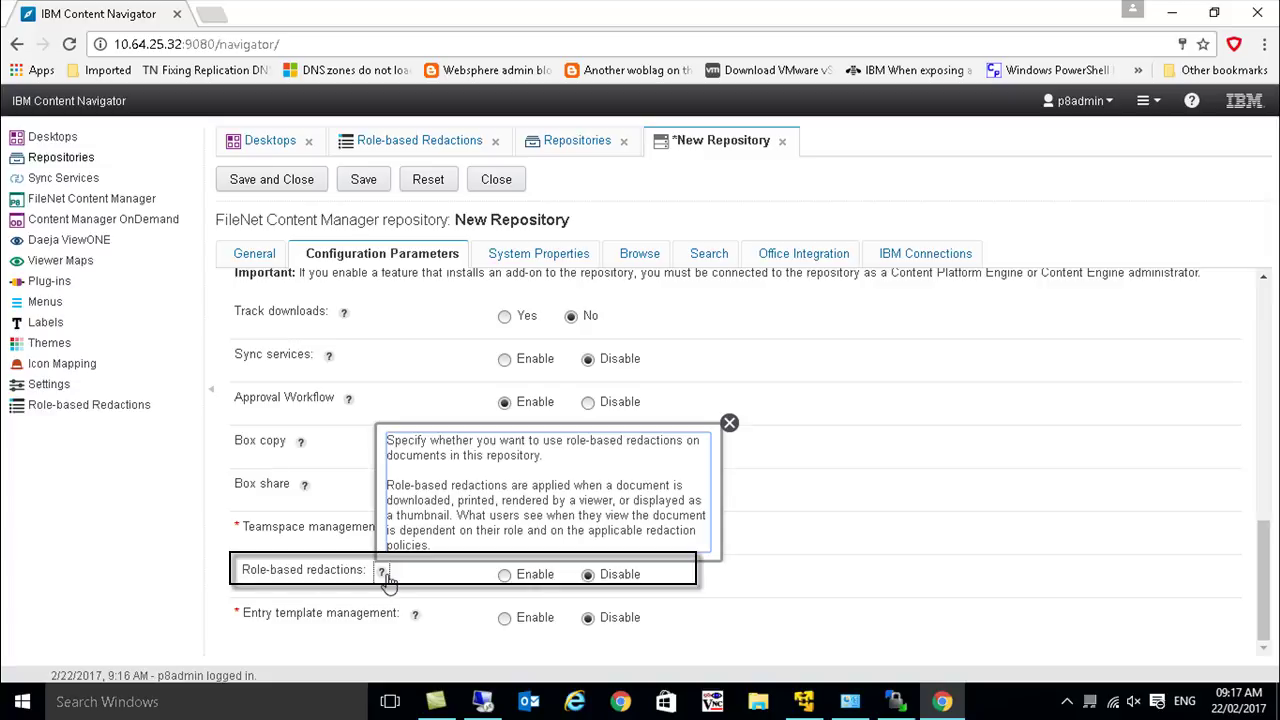
pyautogui.click(505, 618)
pyautogui.click(505, 576)
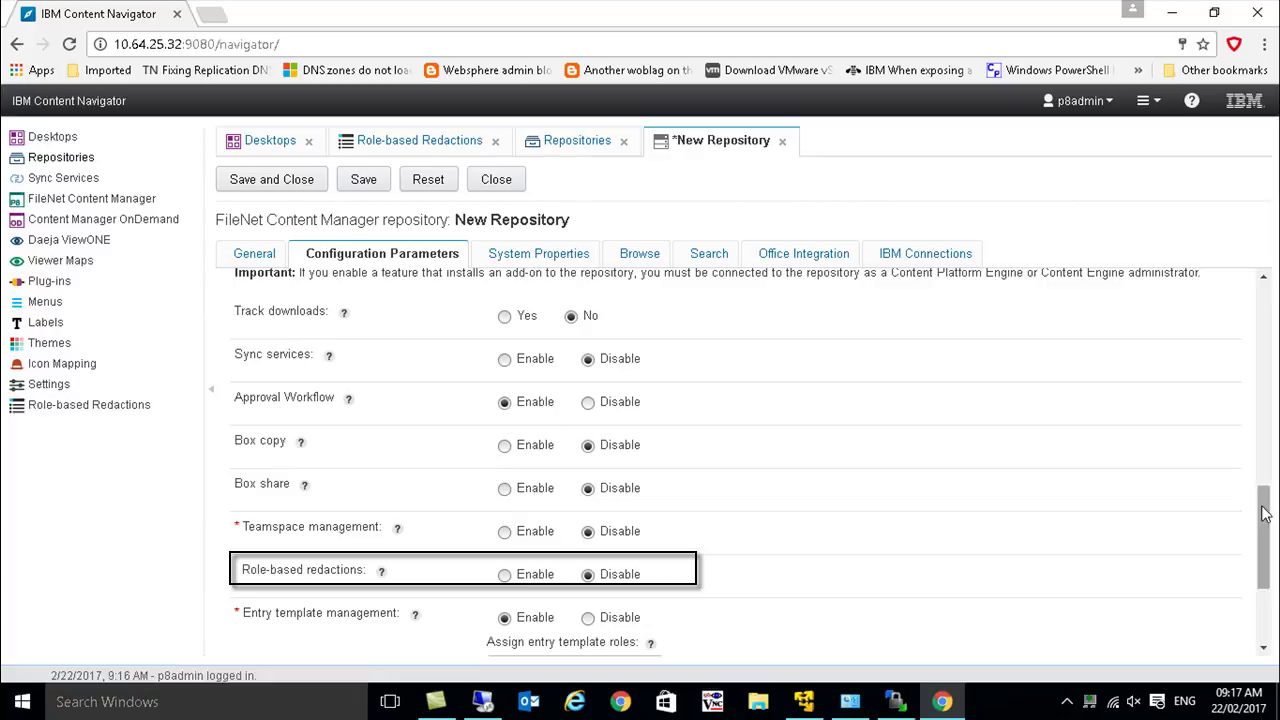
pyautogui.moveTo(1263, 514); pyautogui.dragTo(1272, 568)
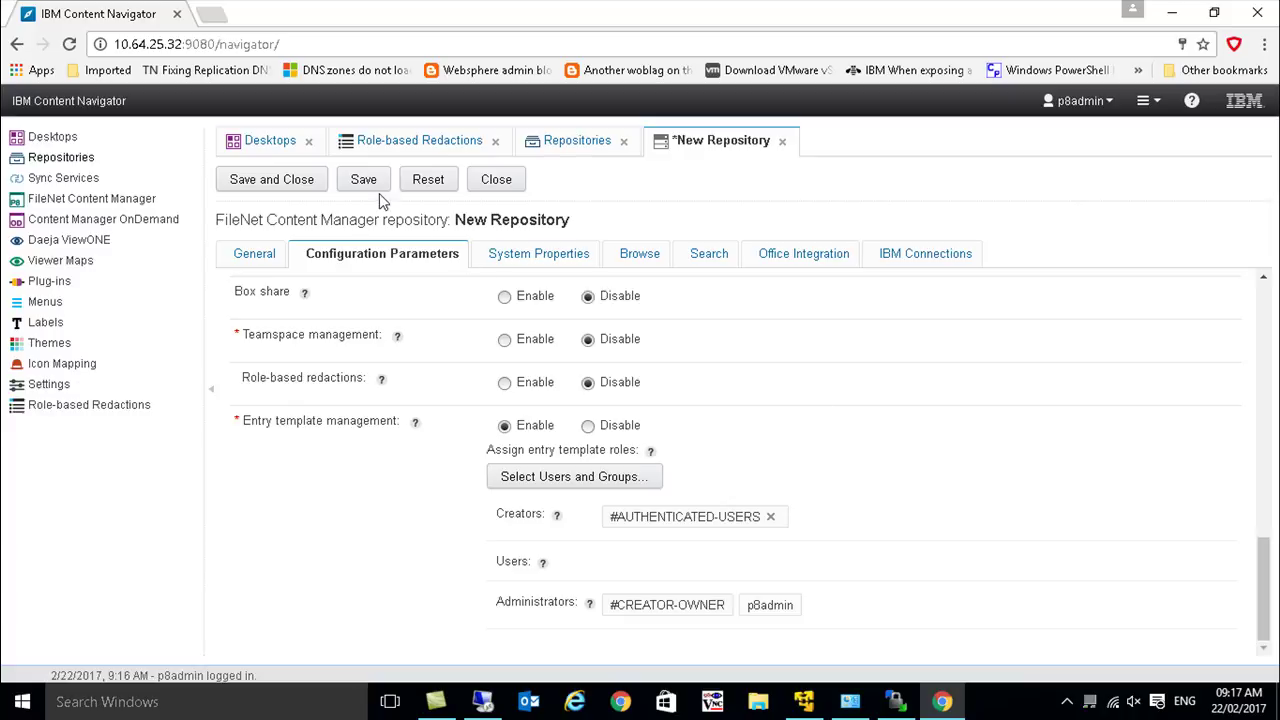
# - Review Office integration settings, save and close OS1, and return to Desktops
pyautogui.click(785, 256)
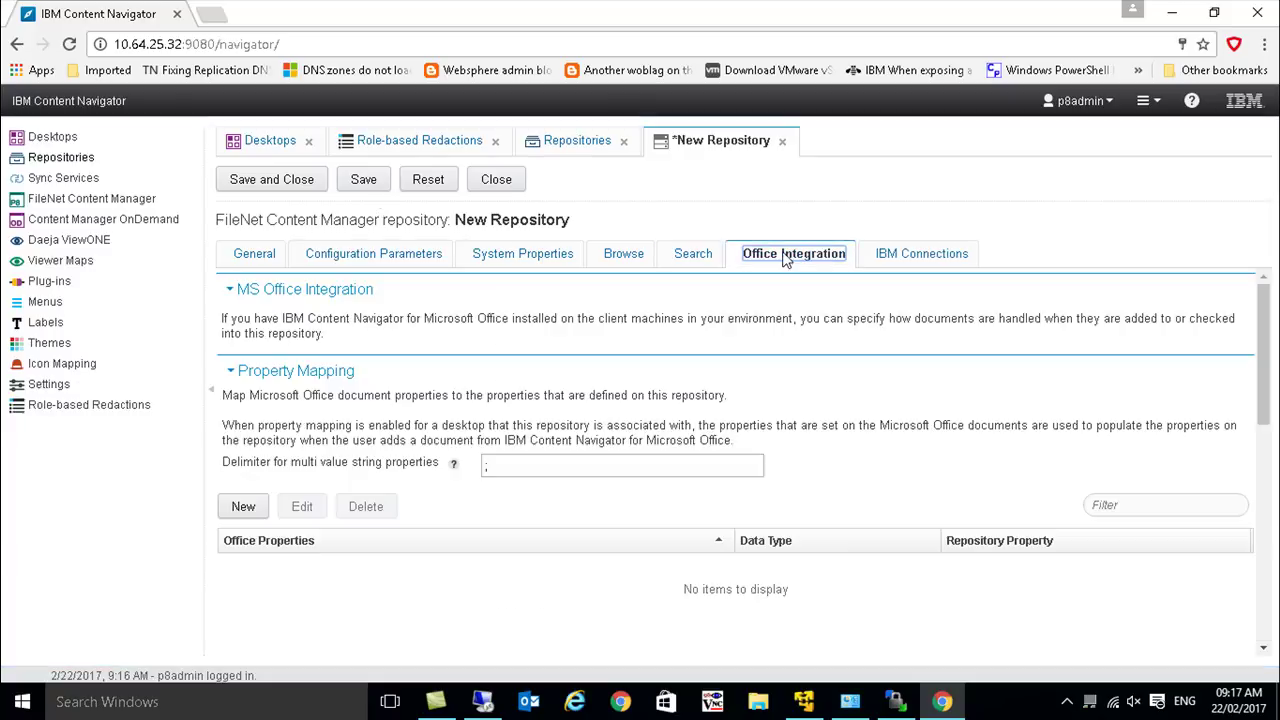
pyautogui.click(279, 184)
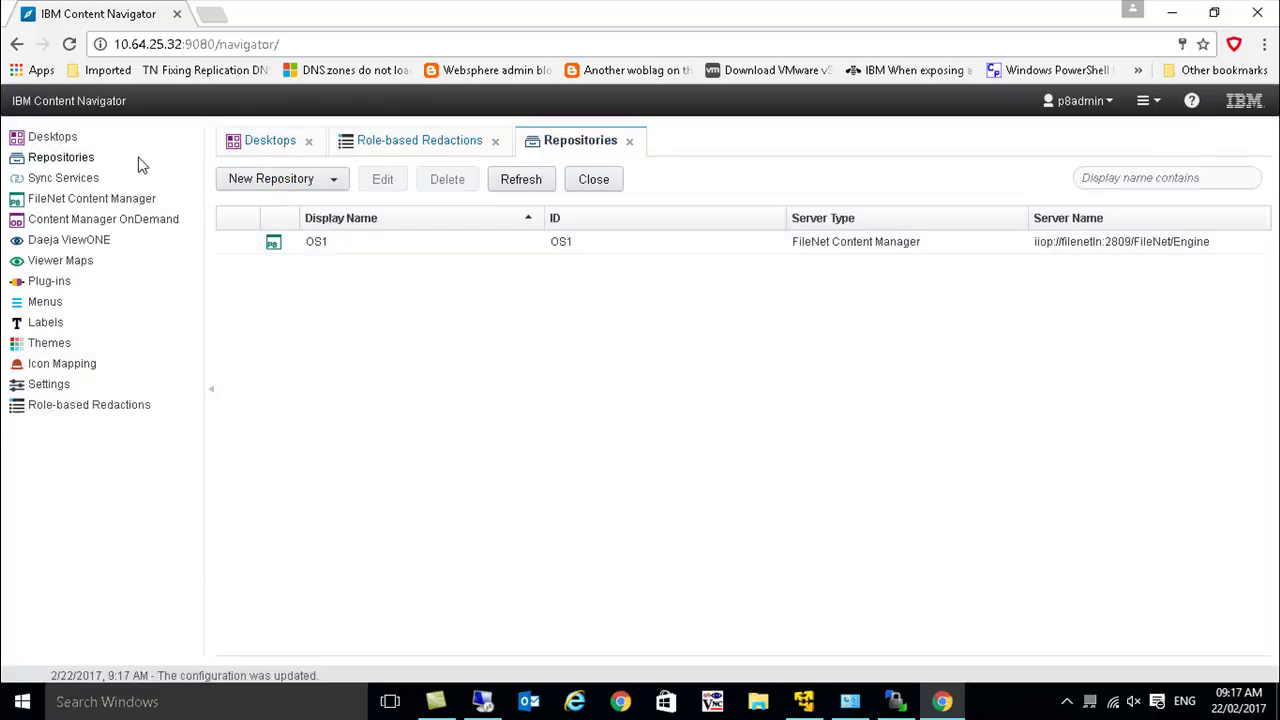
pyautogui.click(70, 139)
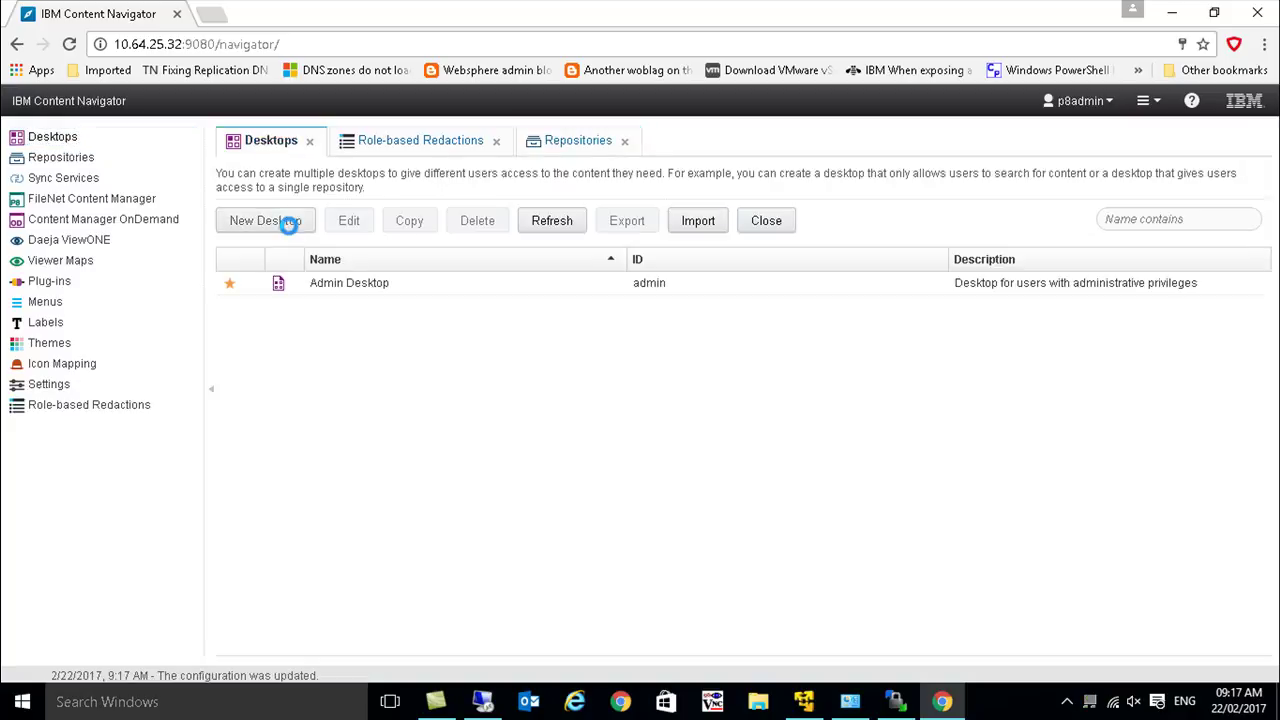
# - Create a new desktop named CN using repository OS1
pyautogui.click(289, 224)
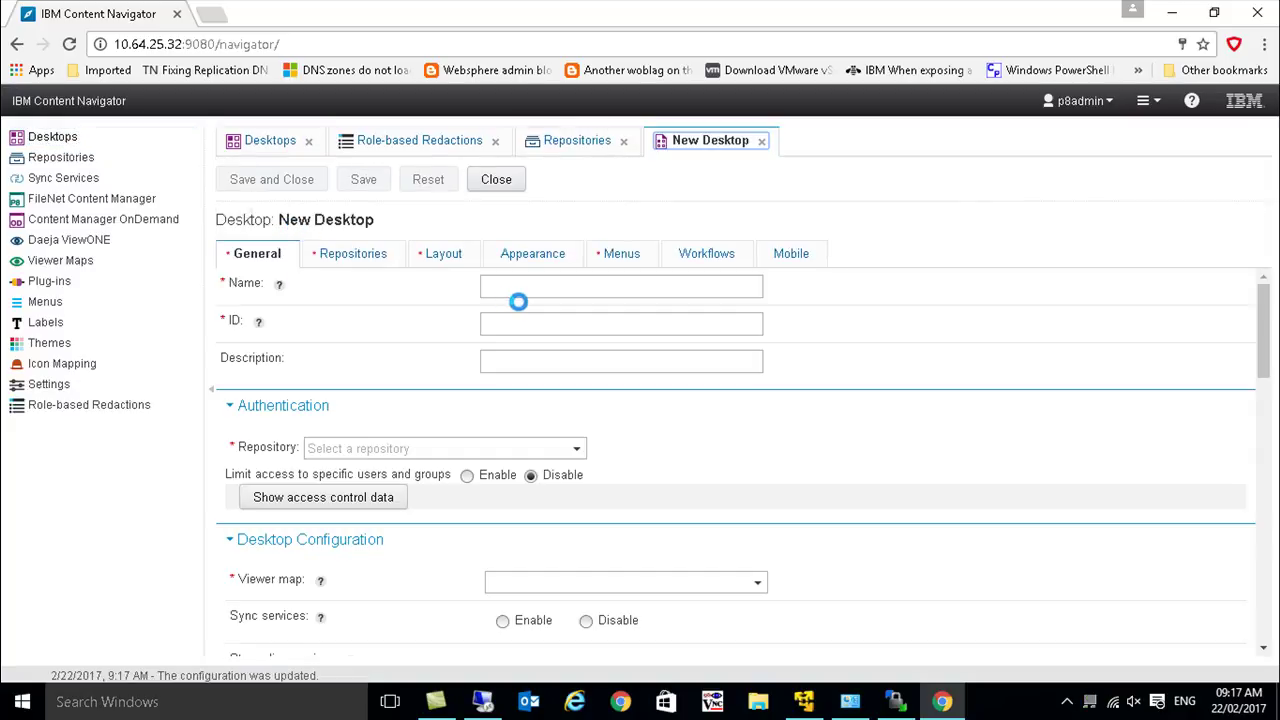
pyautogui.click(532, 315)
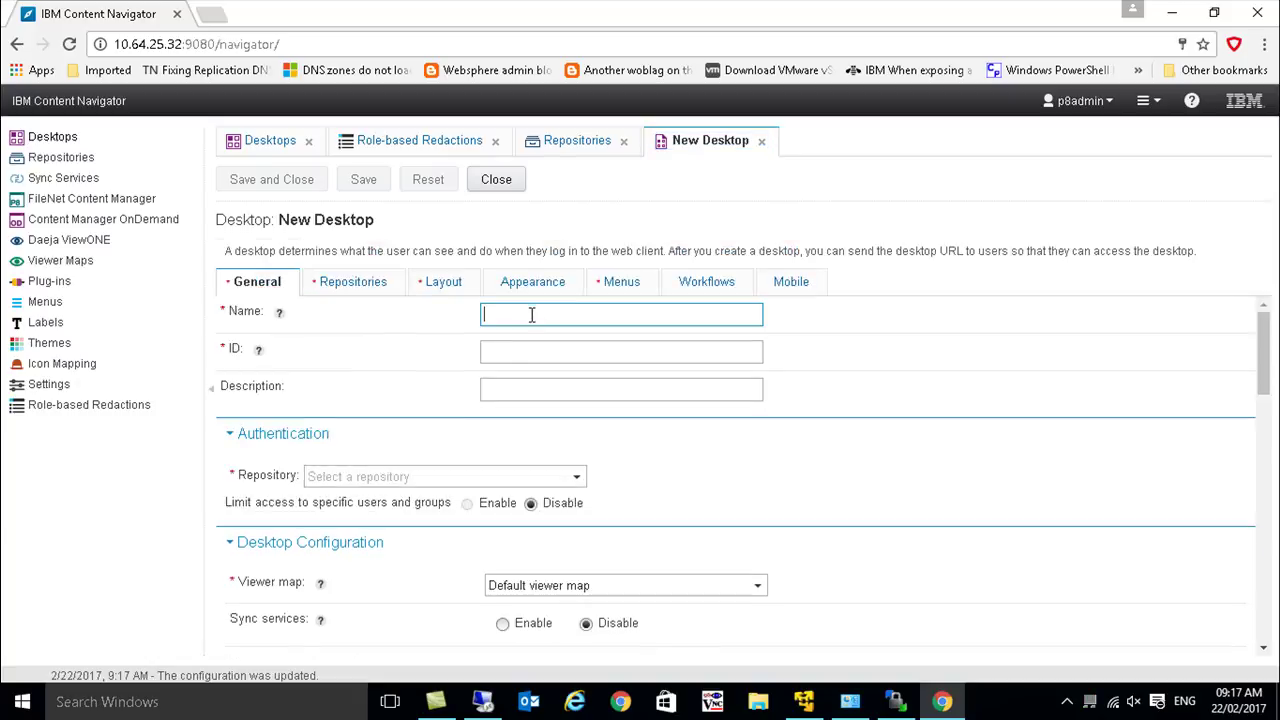
pyautogui.write('CN')
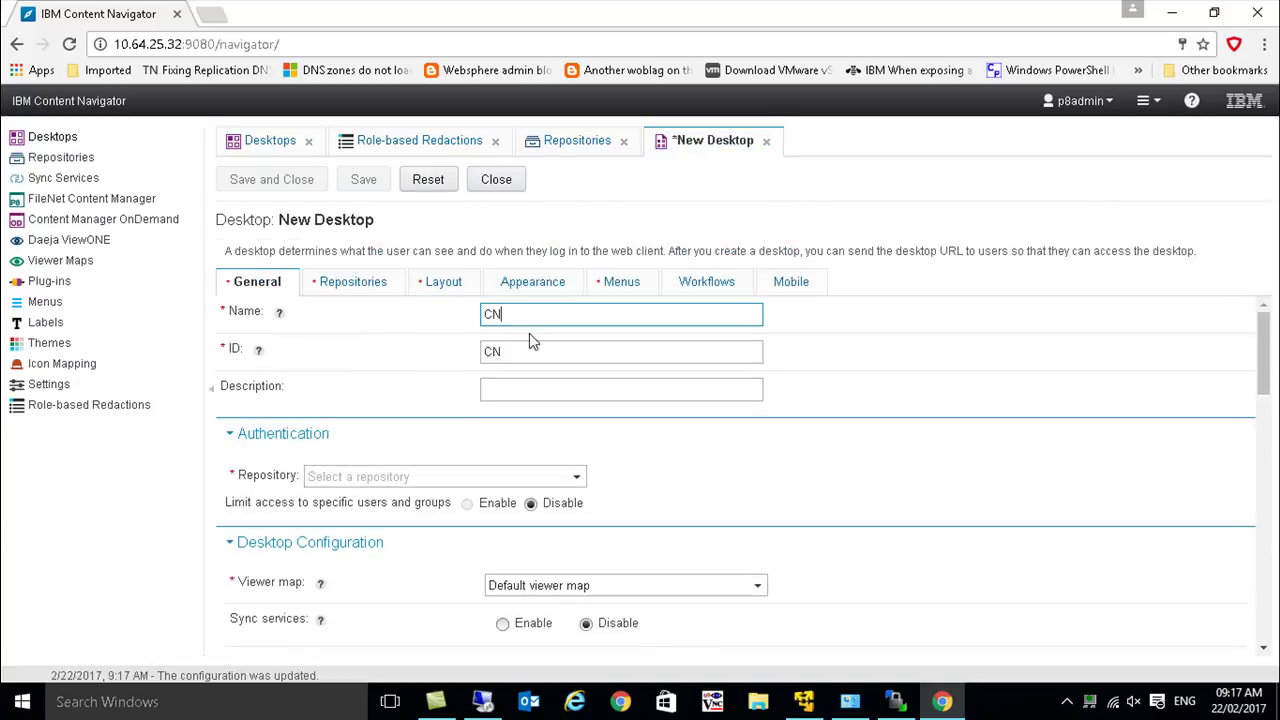
pyautogui.click(578, 481)
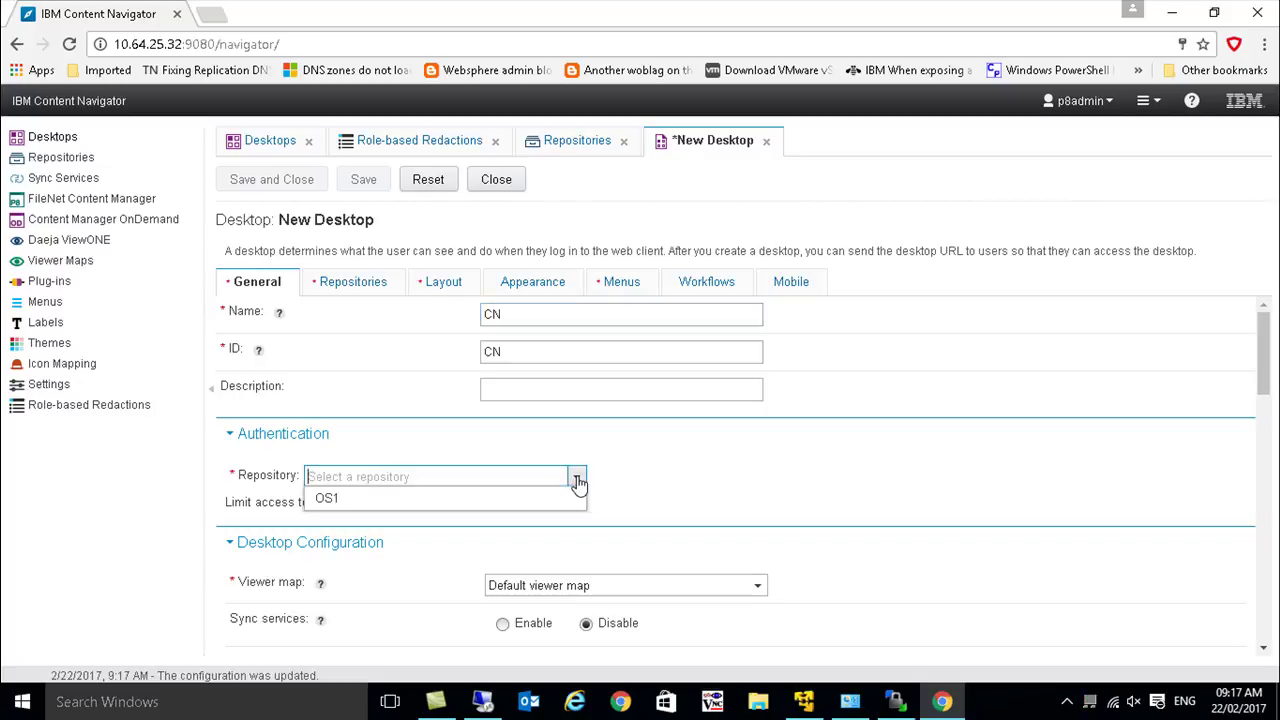
pyautogui.click(546, 503)
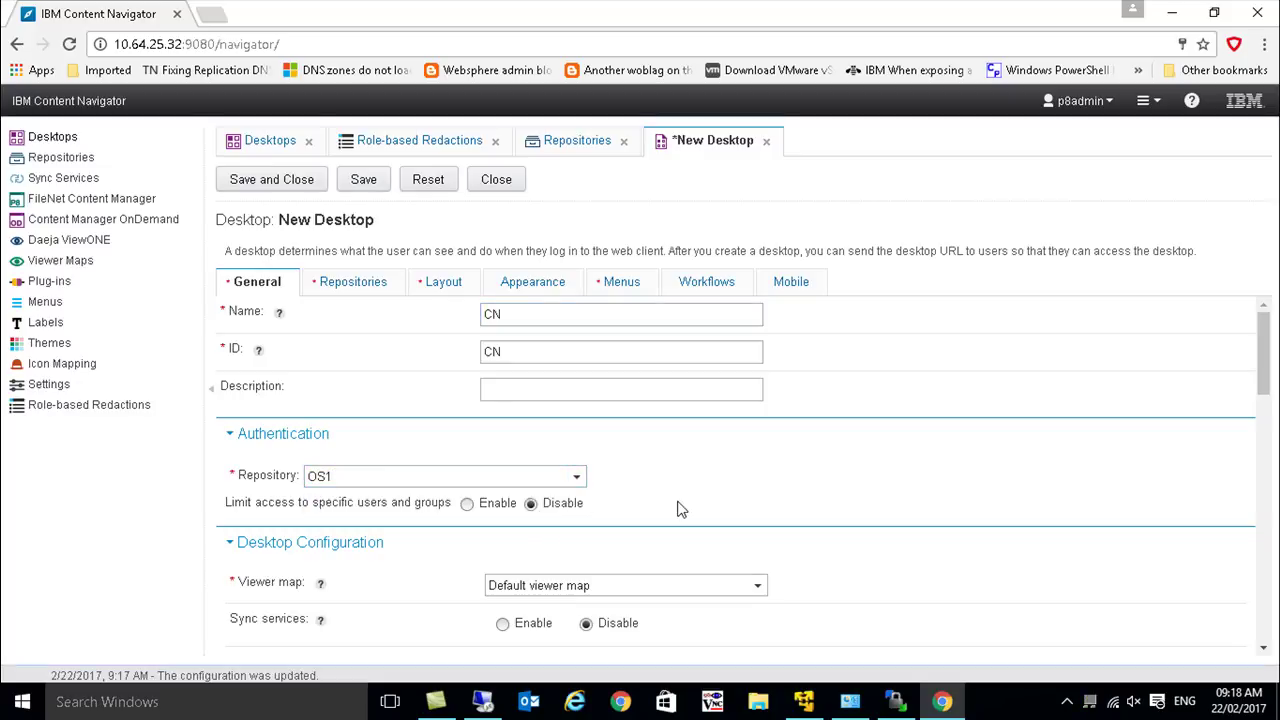
# - Set the desktop's Office Online Server option to Enable
pyautogui.moveTo(1264, 385); pyautogui.dragTo(1277, 472)
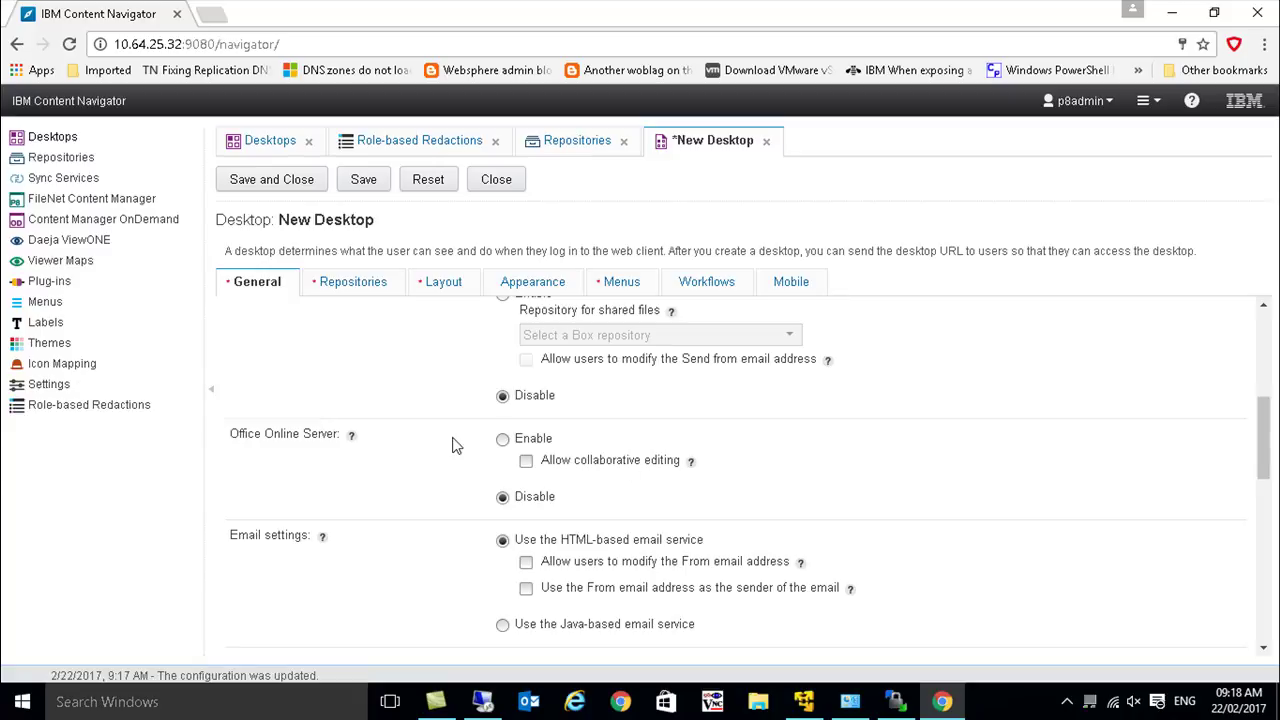
pyautogui.moveTo(354, 440)
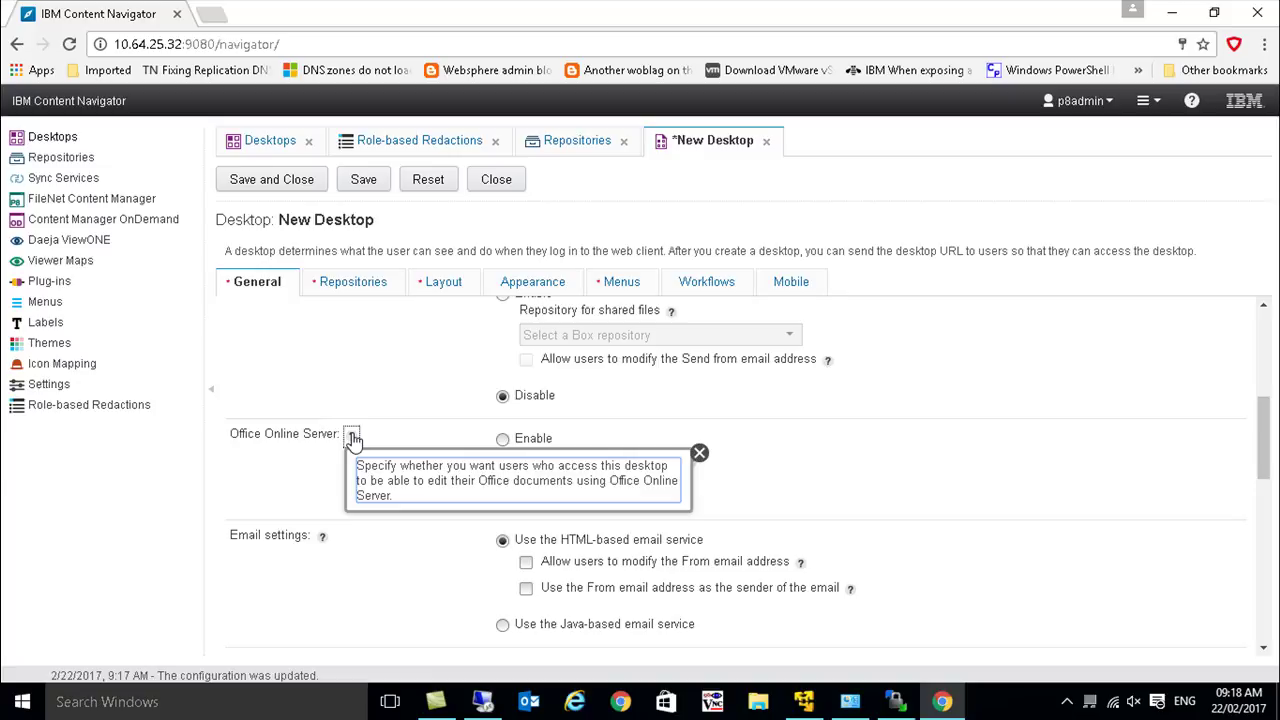
pyautogui.click(835, 456)
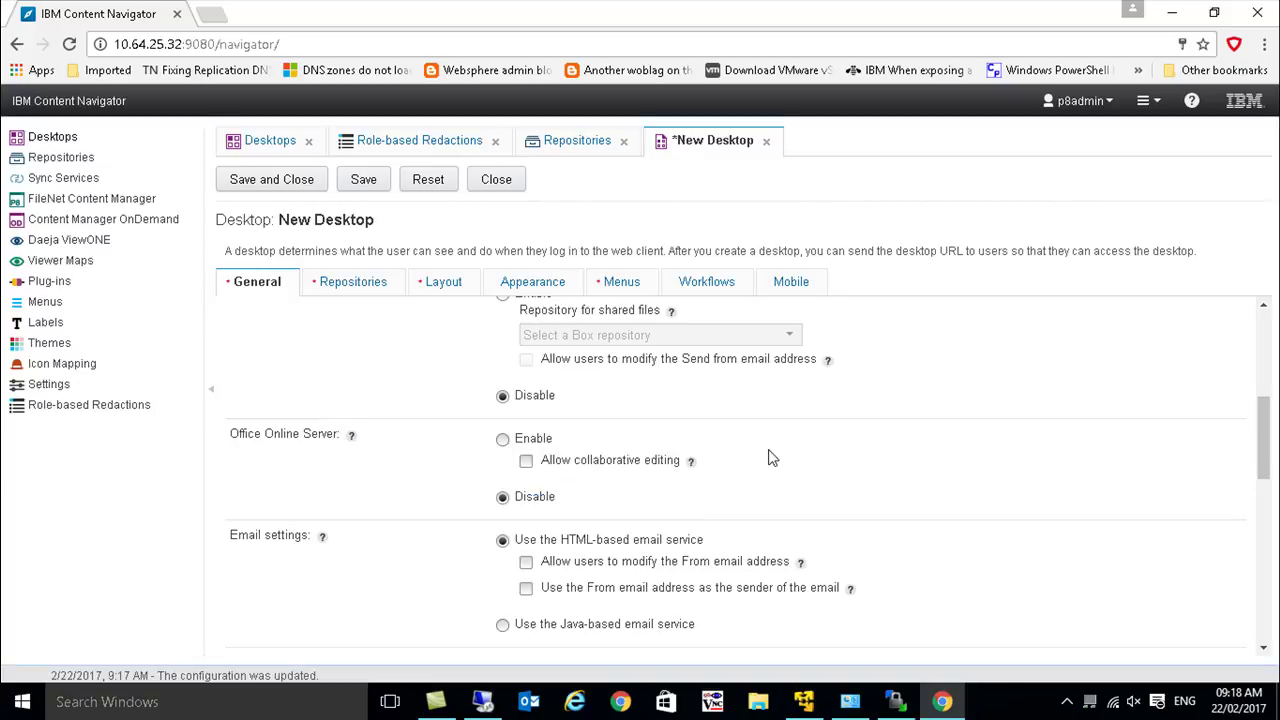
pyautogui.click(503, 439)
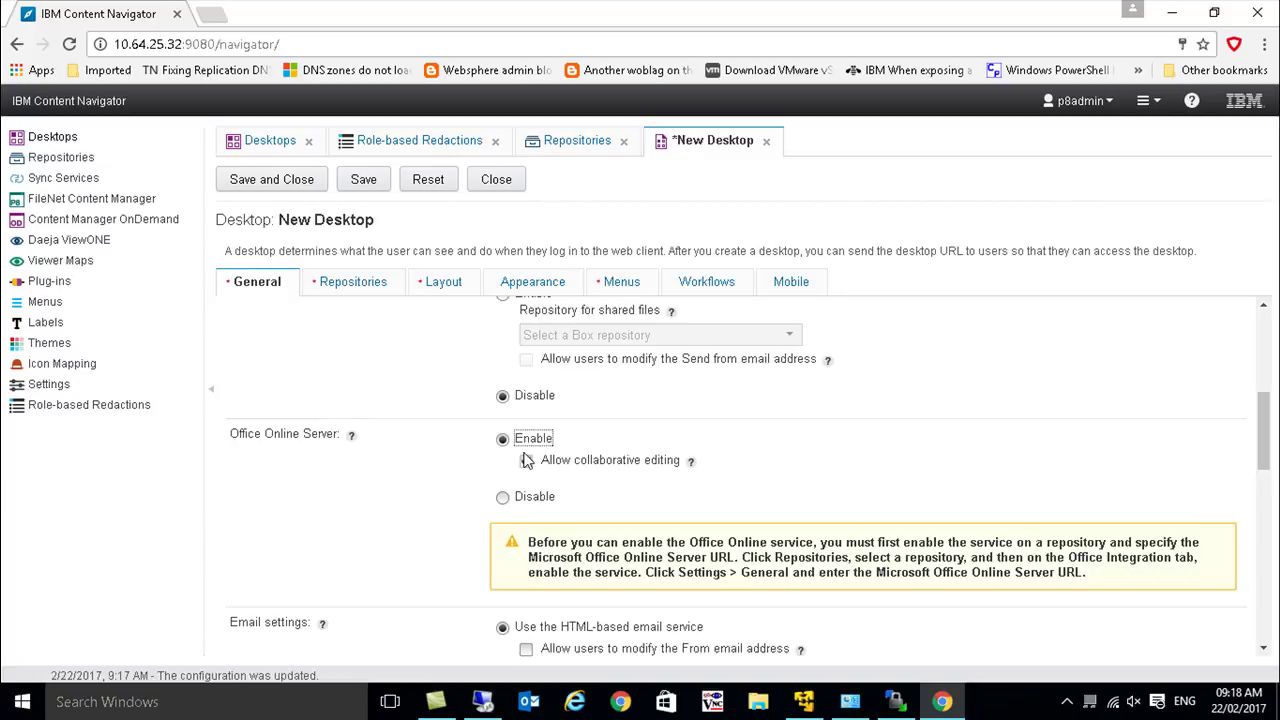
# - Try collaborative editing with Office Online, then set Office Online Server back to Disable
pyautogui.click(526, 460)
pyautogui.moveTo(528, 542); pyautogui.dragTo(820, 568)
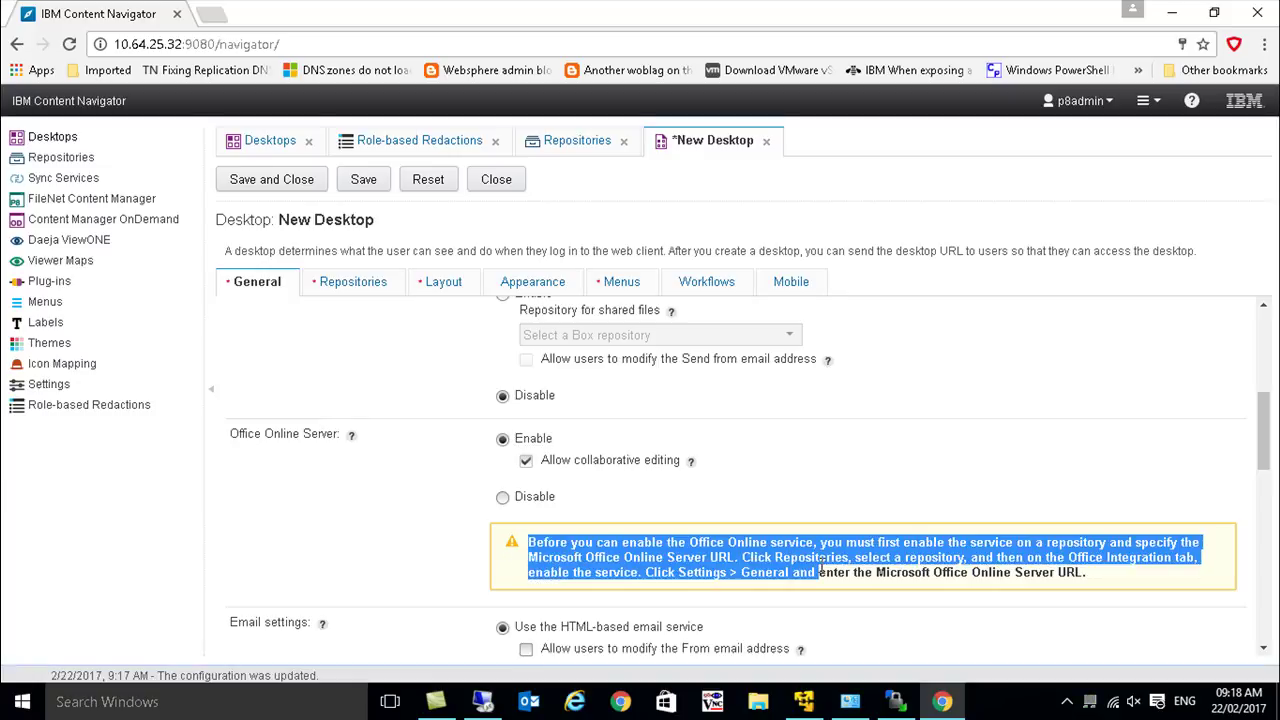
pyautogui.click(503, 498)
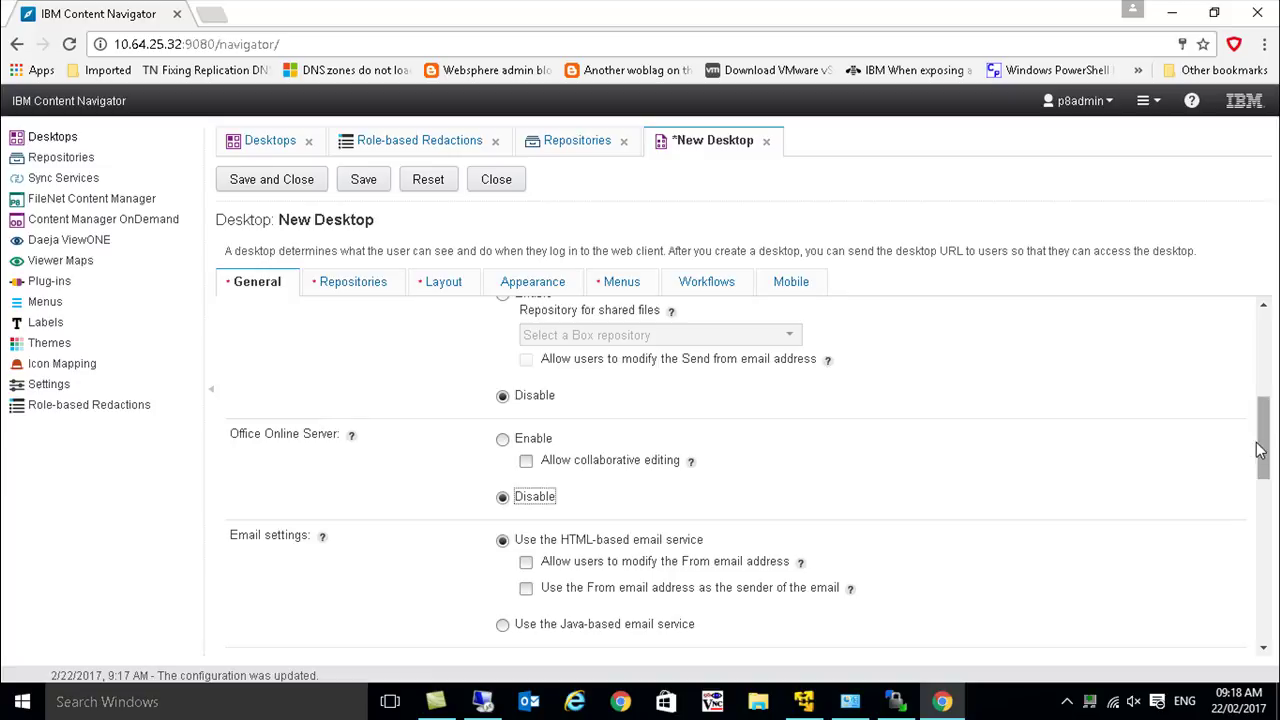
pyautogui.scroll(-4, 1259, 450)
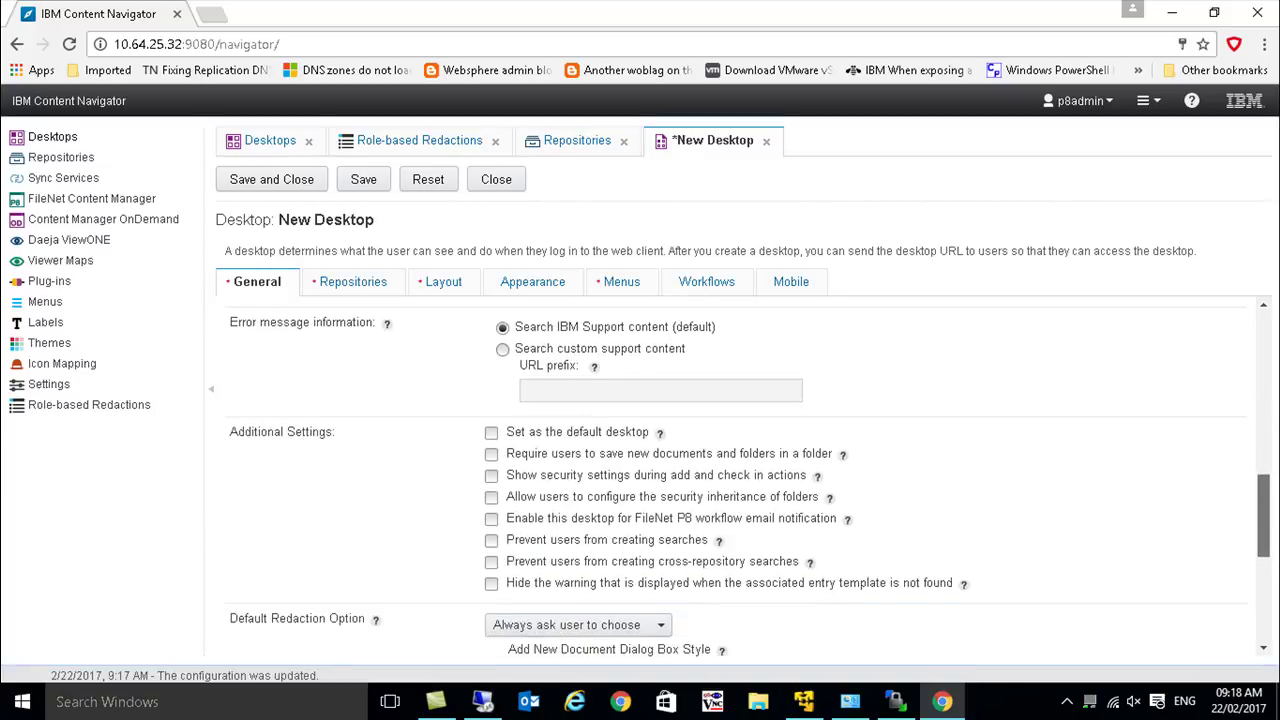
# - Make CN the default desktop, leaving redaction at Always ask user to choose
pyautogui.click(491, 432)
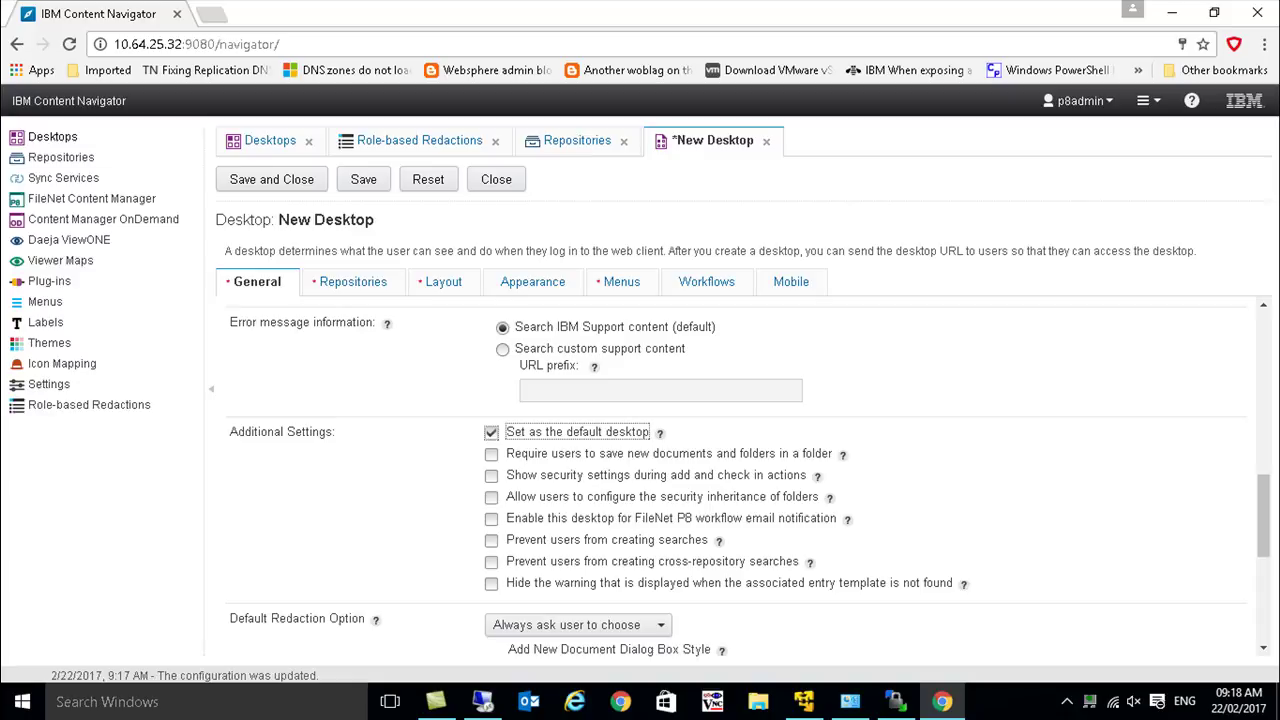
pyautogui.moveTo(1265, 555); pyautogui.dragTo(1268, 600)
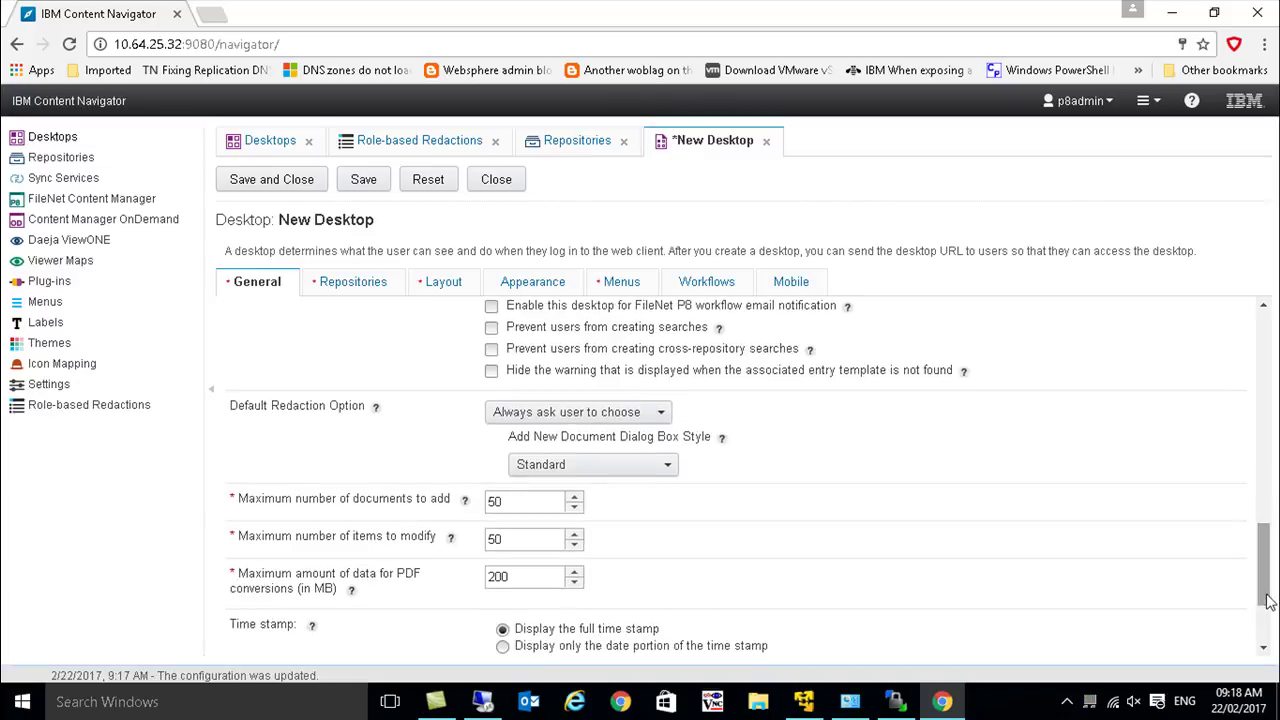
pyautogui.click(631, 416)
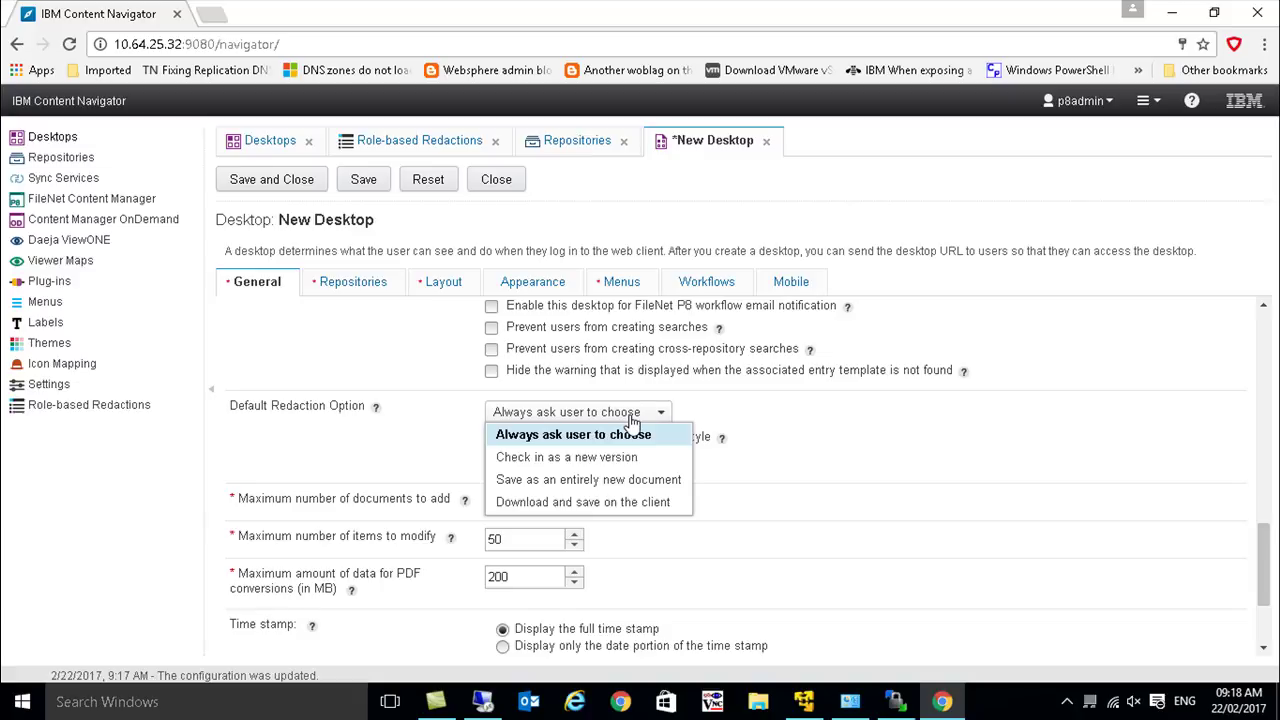
pyautogui.click(631, 418)
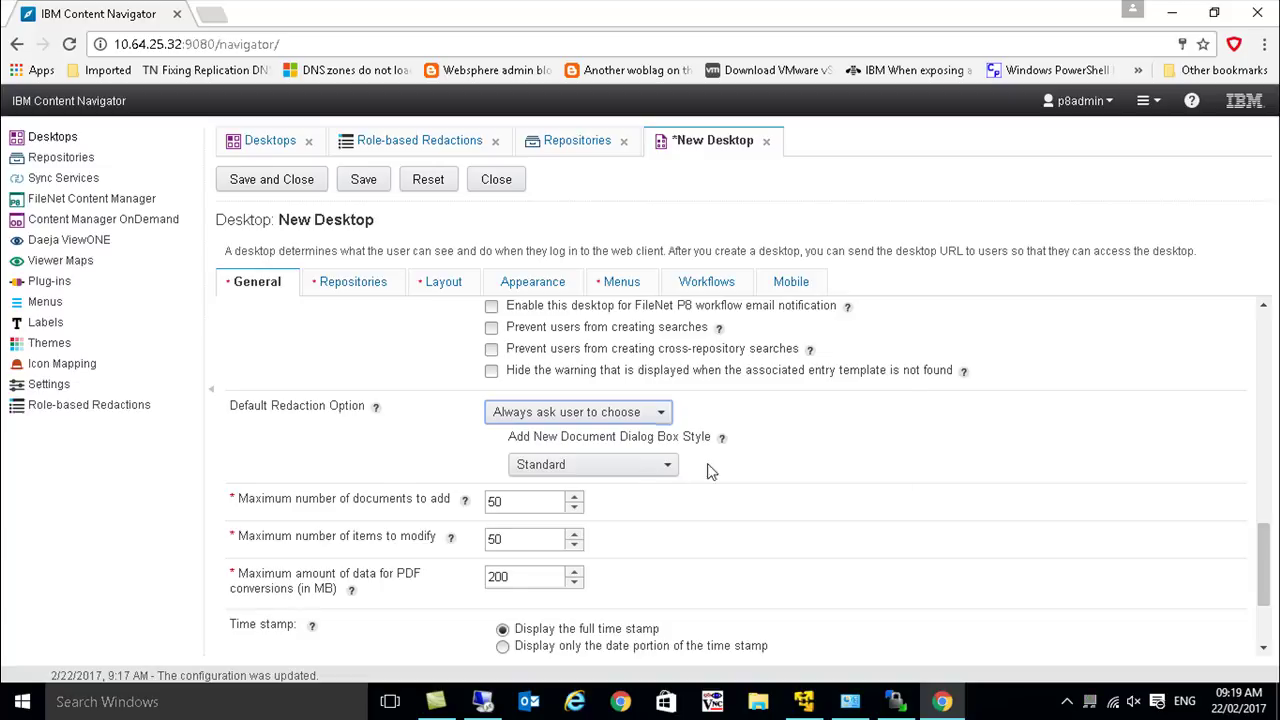
pyautogui.moveTo(1266, 545); pyautogui.dragTo(1270, 610)
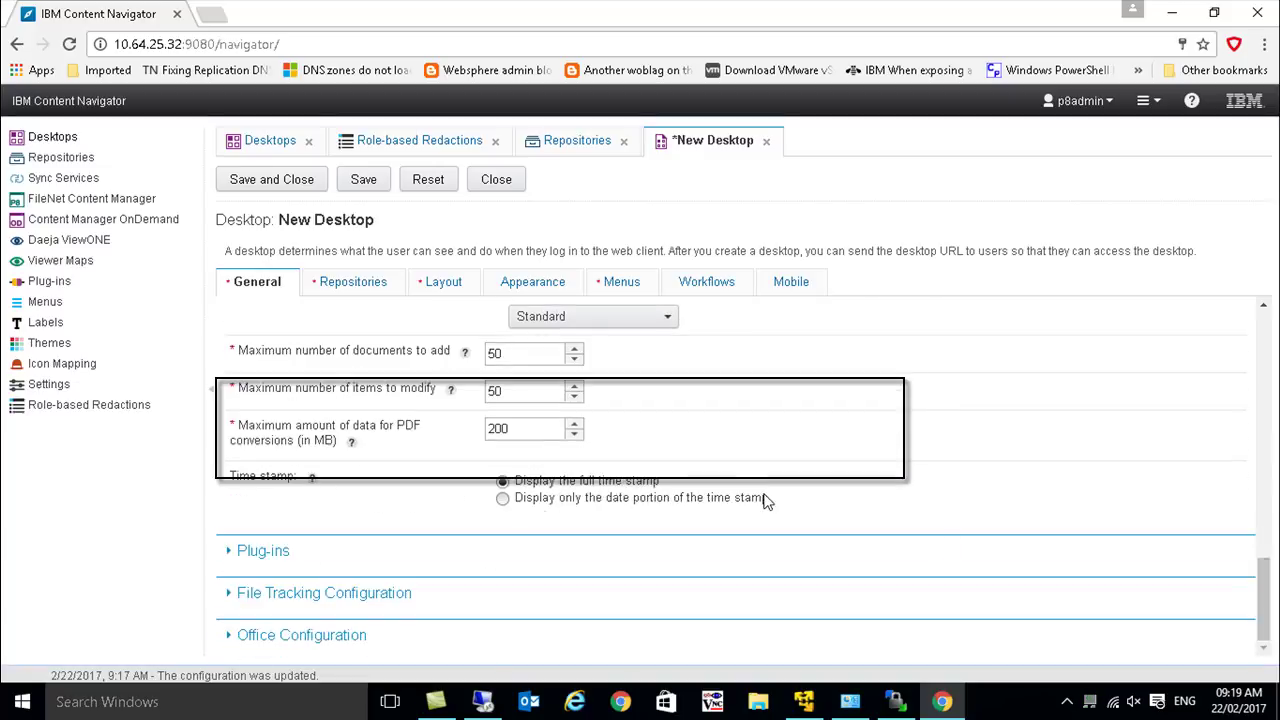